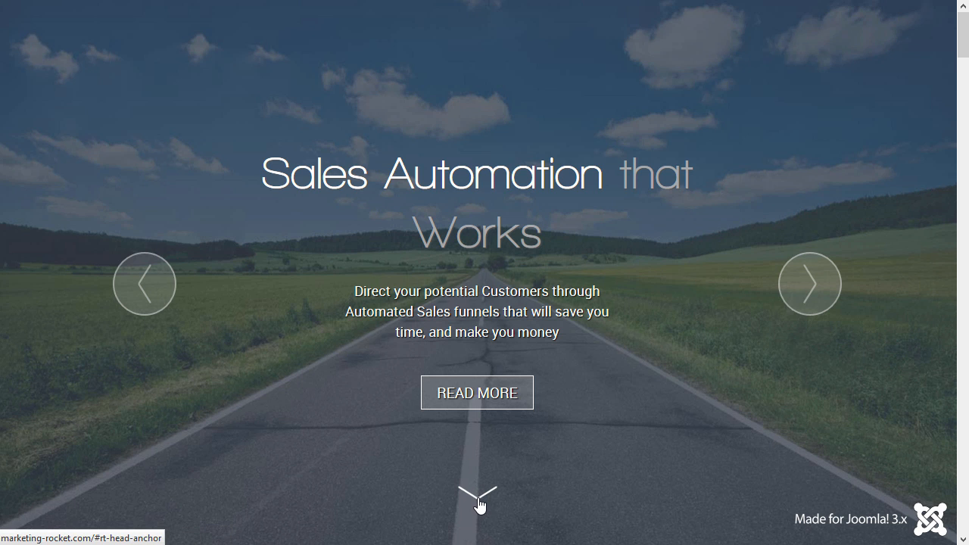
Browse the documentation page, then log in to the support ticketing system.
click(480, 502)
mouse_move(831, 29)
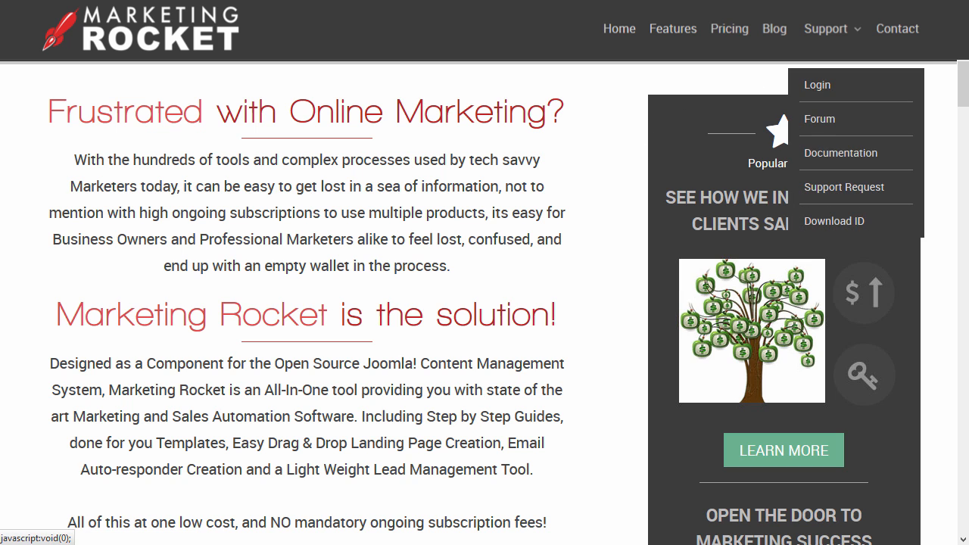
click(828, 159)
scroll(823, 158, down, 5)
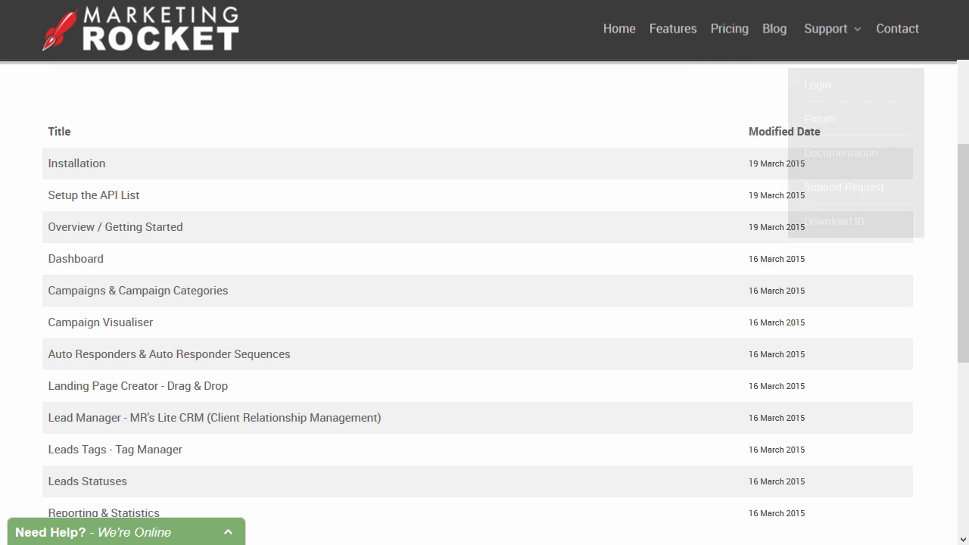
click(868, 194)
click(822, 182)
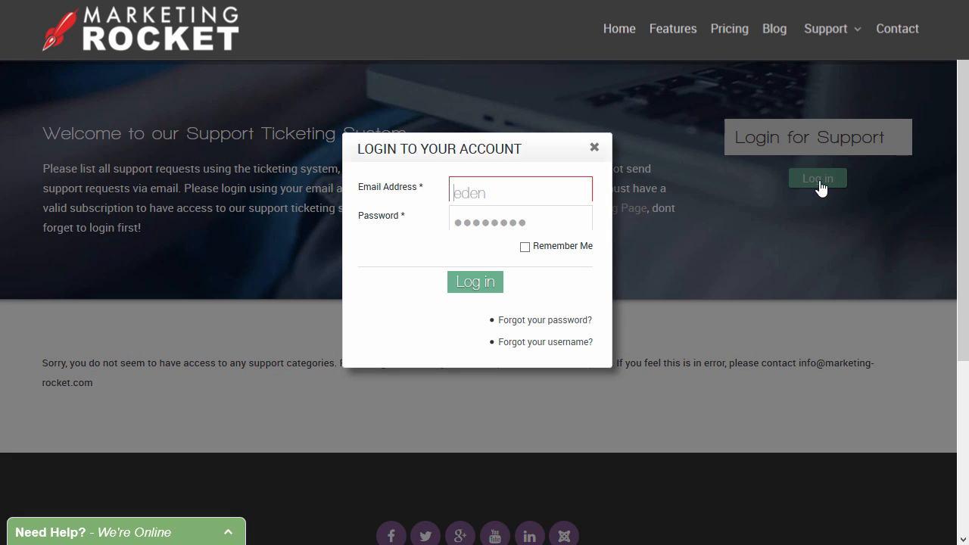
key(Return)
scroll(477, 291, down, 3)
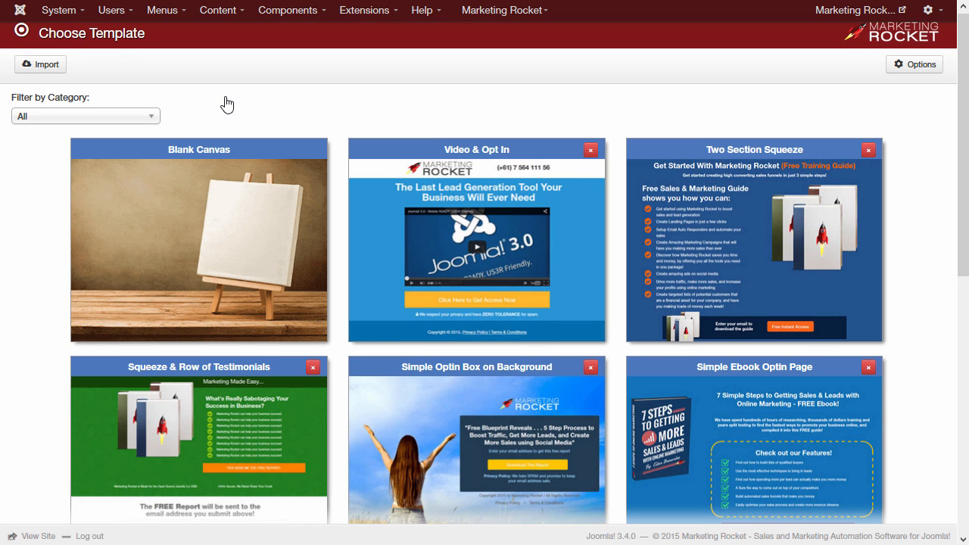
scroll(224, 98, down, 1)
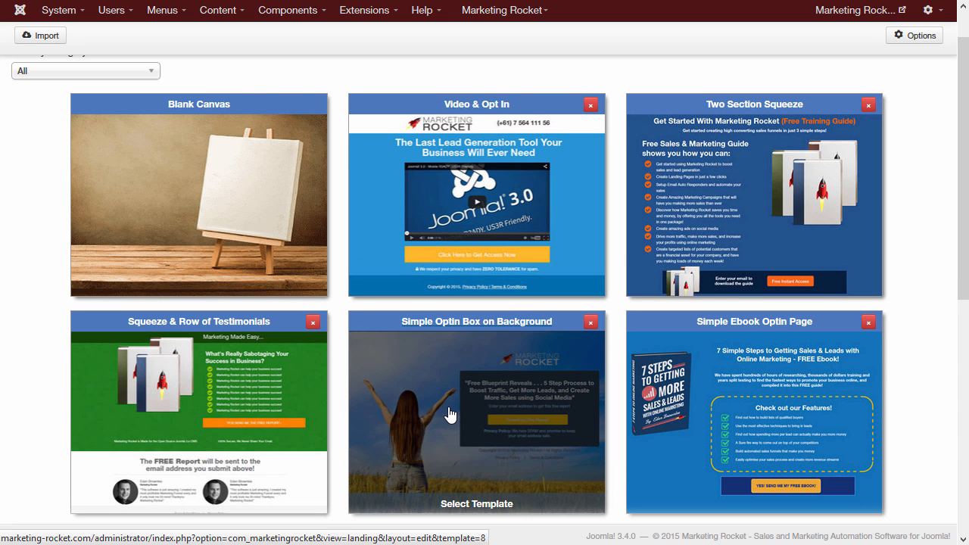
Start a landing page from Simple Optin Box and review the image element's style, box shadow and custom CSS settings.
click(450, 414)
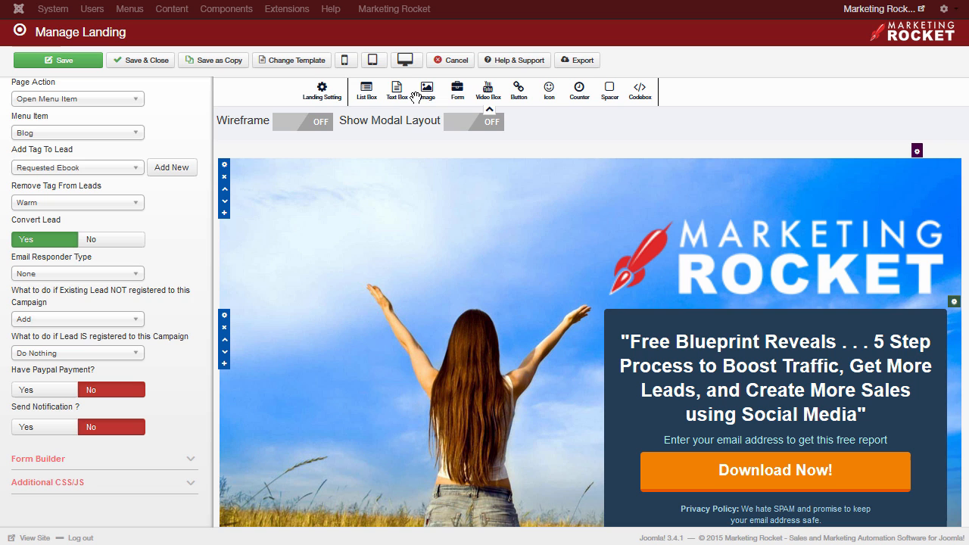
click(905, 230)
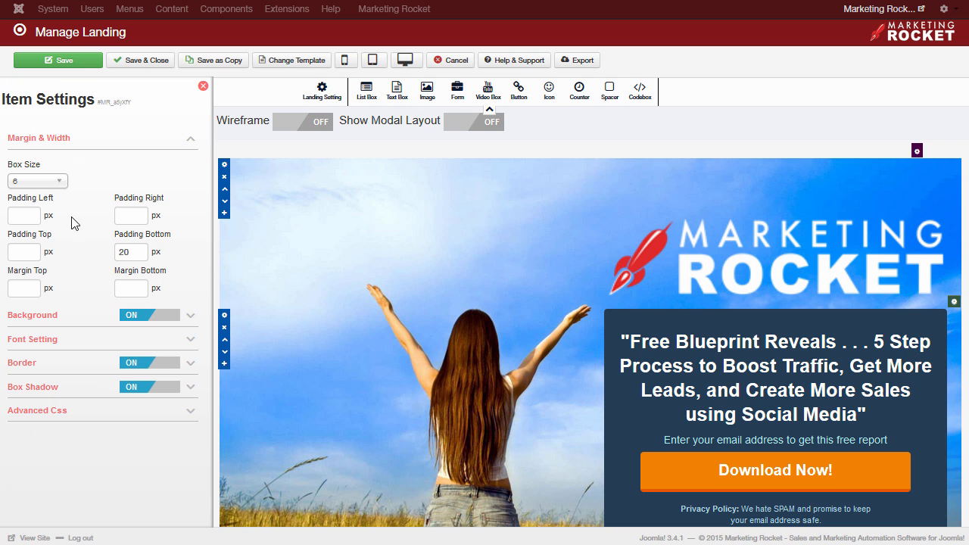
click(32, 339)
click(21, 426)
click(33, 375)
click(37, 497)
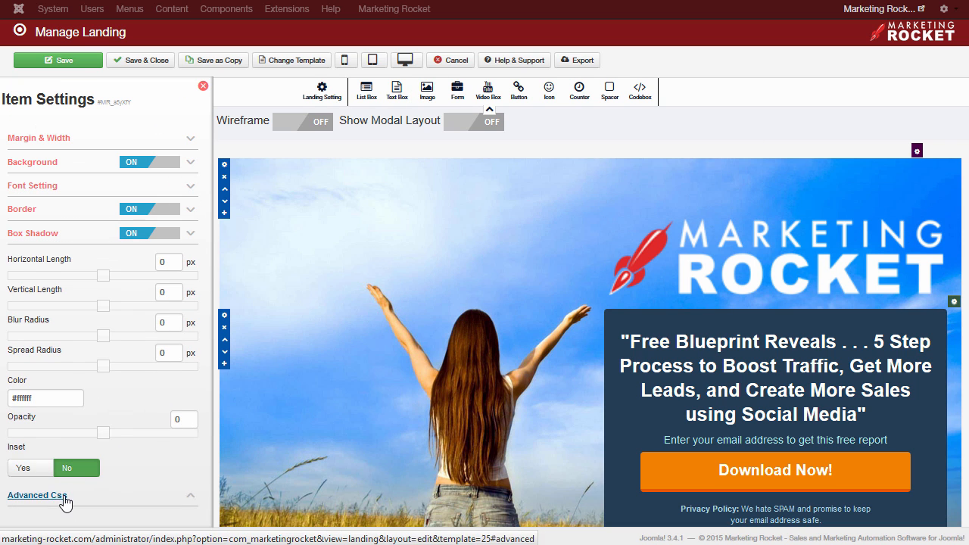
click(65, 501)
scroll(587, 348, down, 1)
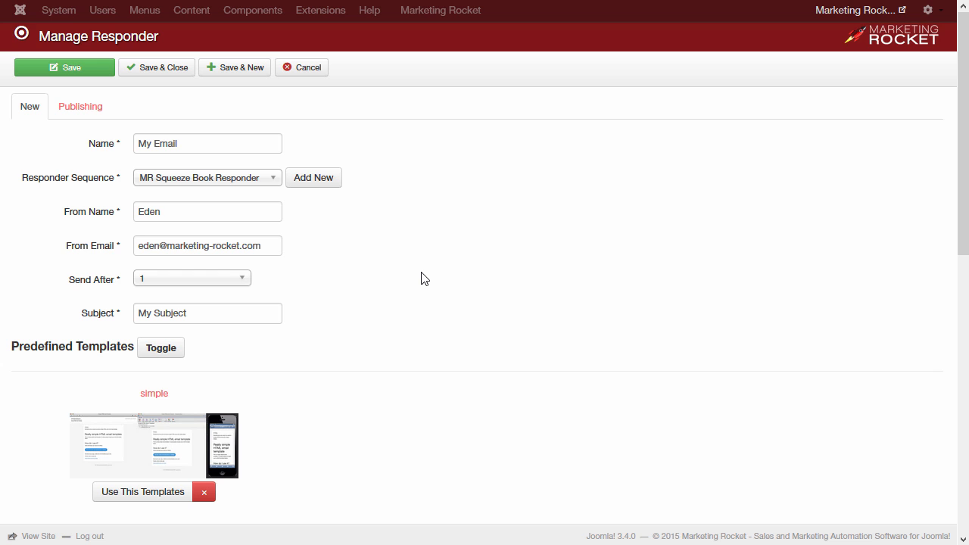
scroll(424, 278, down, 2)
scroll(424, 279, down, 2)
scroll(424, 279, down, 2)
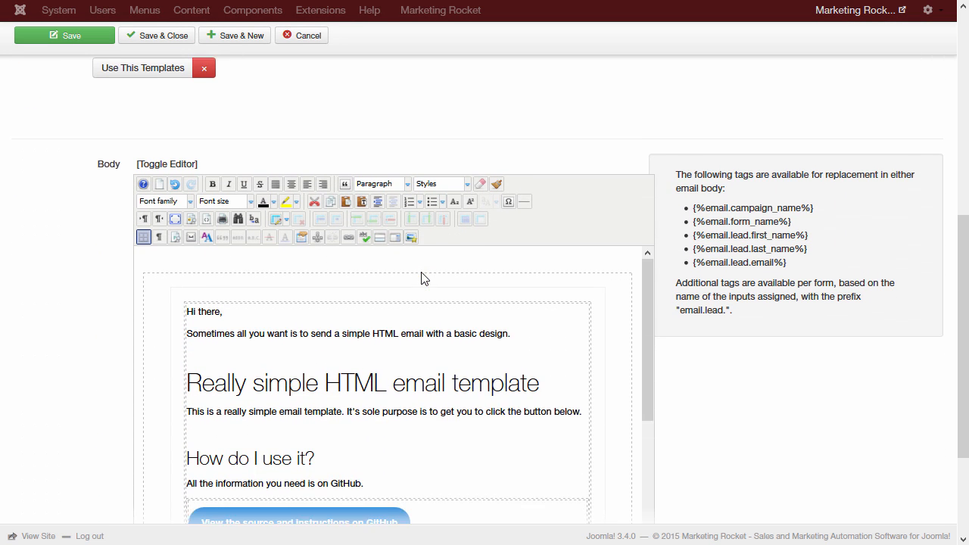
scroll(424, 278, down, 1)
scroll(337, 318, down, 1)
scroll(489, 372, down, 2)
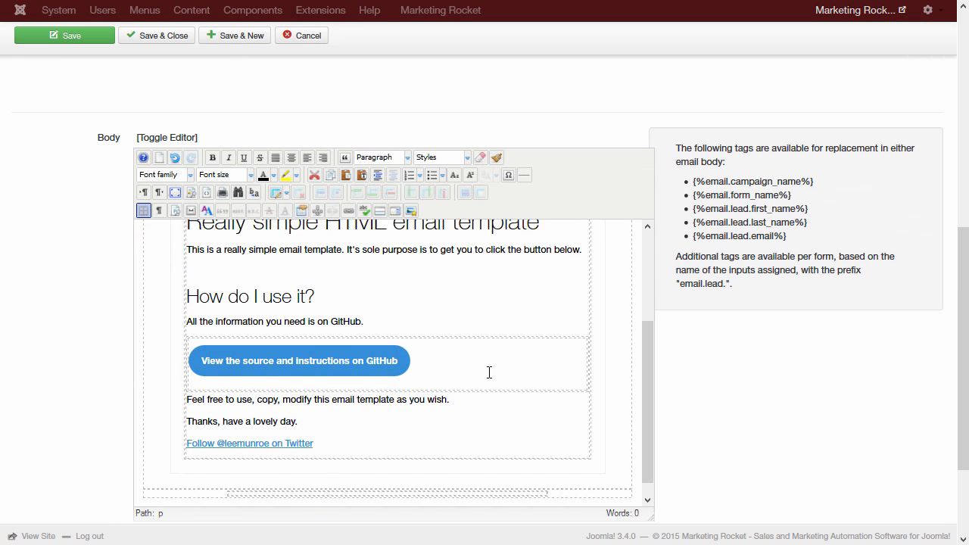
scroll(489, 372, down, 1)
scroll(795, 408, down, 2)
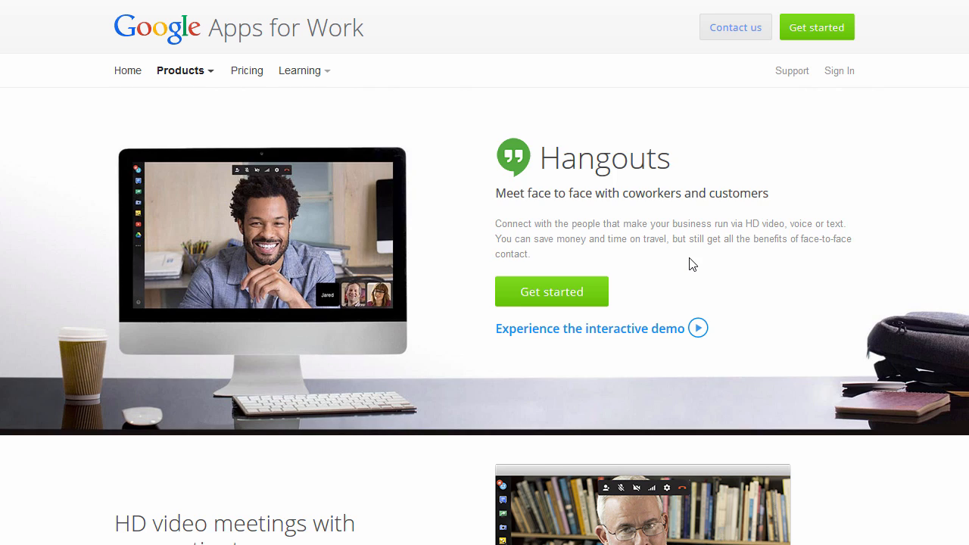
scroll(691, 264, down, 5)
scroll(691, 264, down, 3)
scroll(691, 264, down, 4)
scroll(691, 263, down, 4)
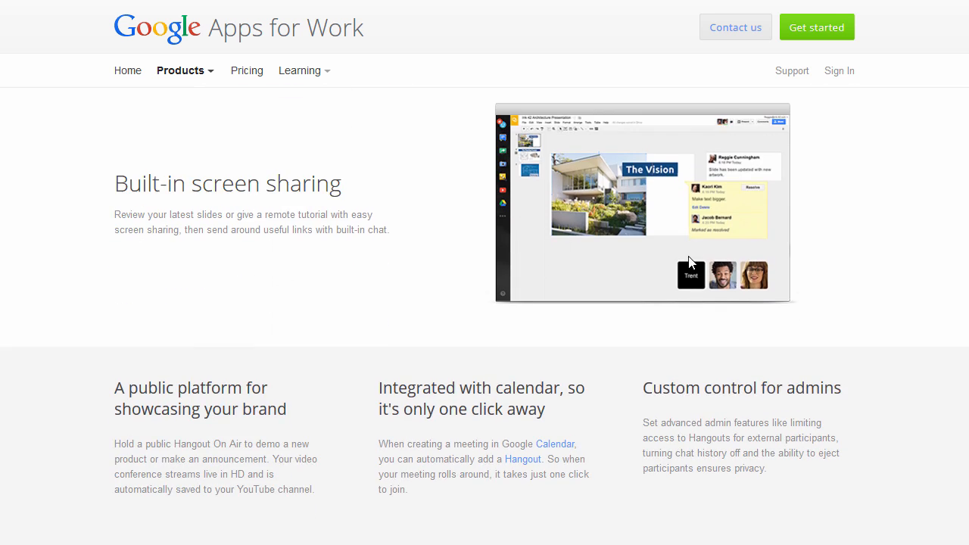
scroll(692, 264, down, 4)
scroll(691, 264, down, 4)
scroll(692, 264, down, 2)
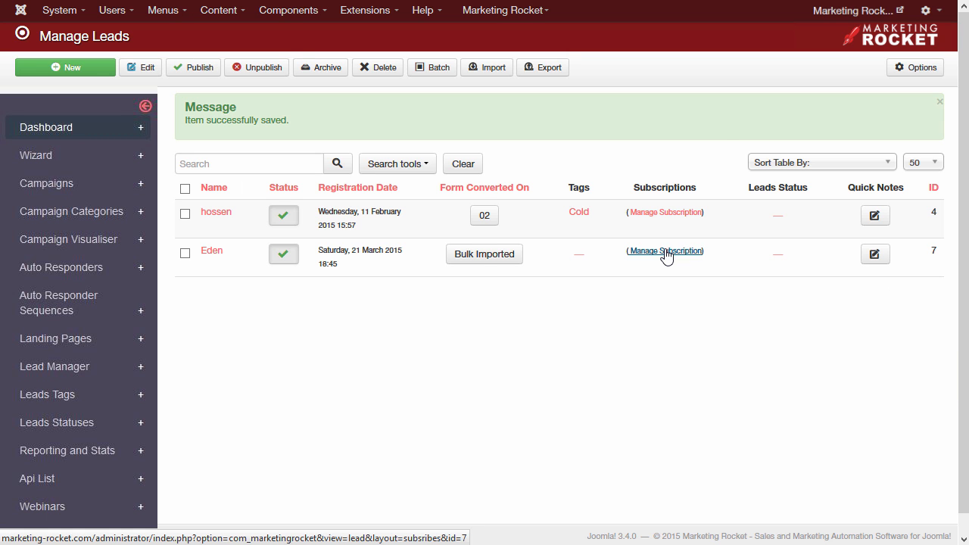
Manage a lead's subscriptions, then create a 5 Step Sales Funnel campaign and continue past its details.
click(666, 251)
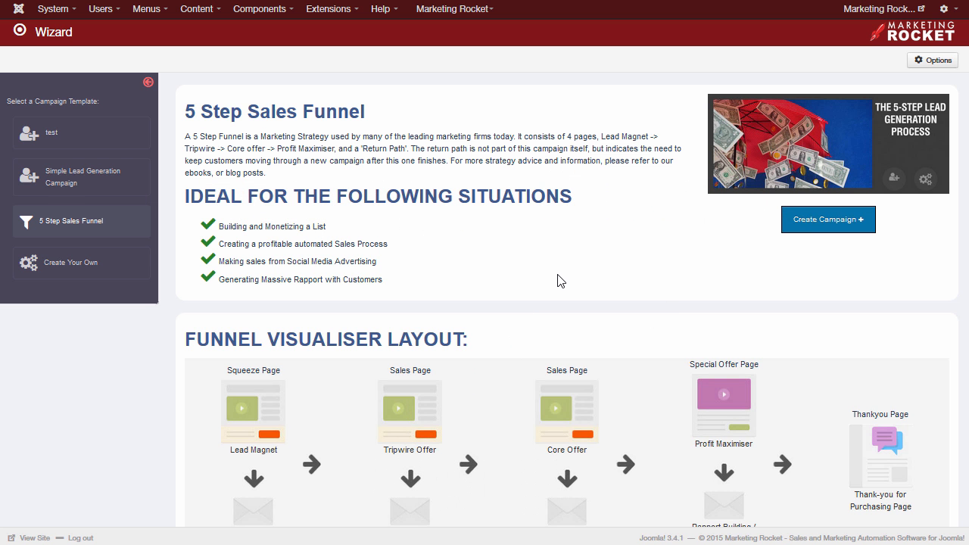
scroll(560, 281, down, 3)
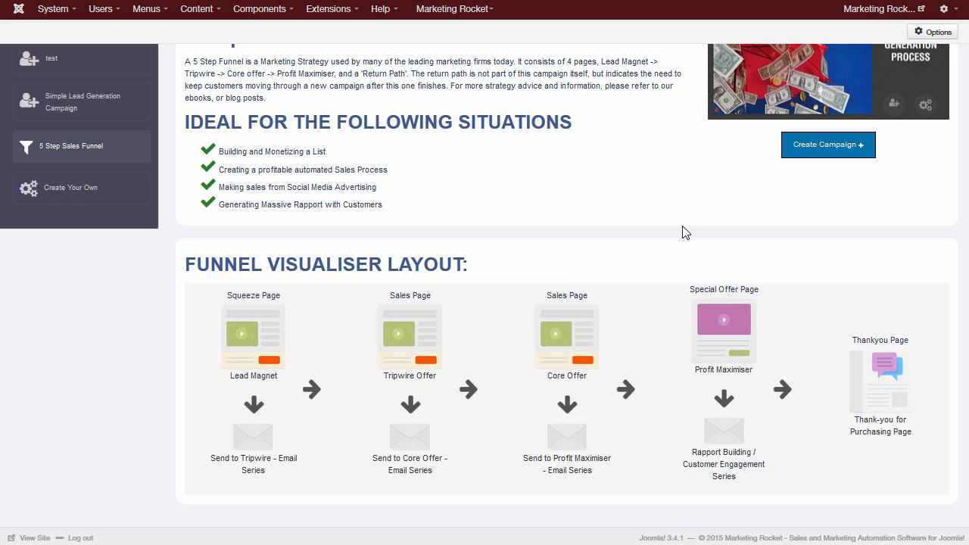
click(822, 152)
click(922, 241)
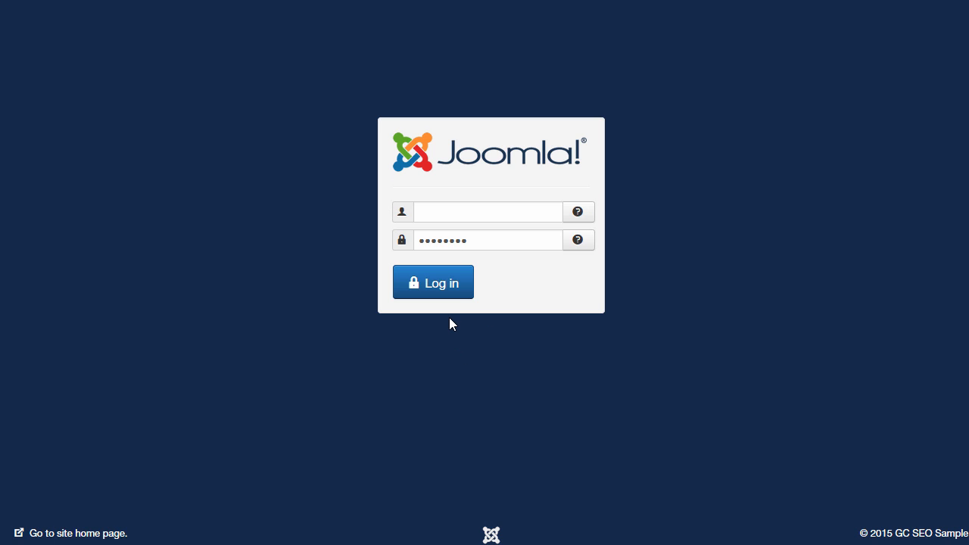
Log in to Joomla and upload and install the pkg_marketingrocket.zip package.
click(462, 286)
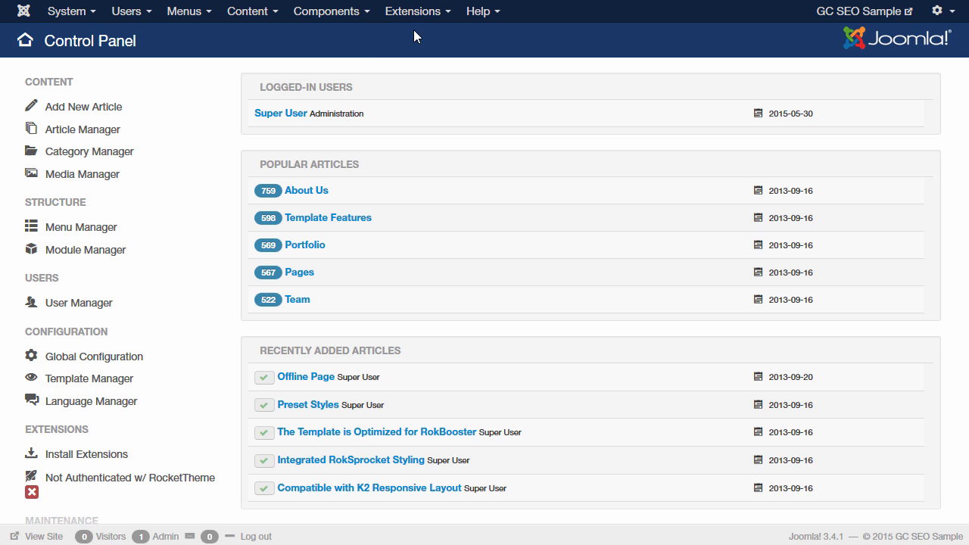
click(414, 11)
click(416, 37)
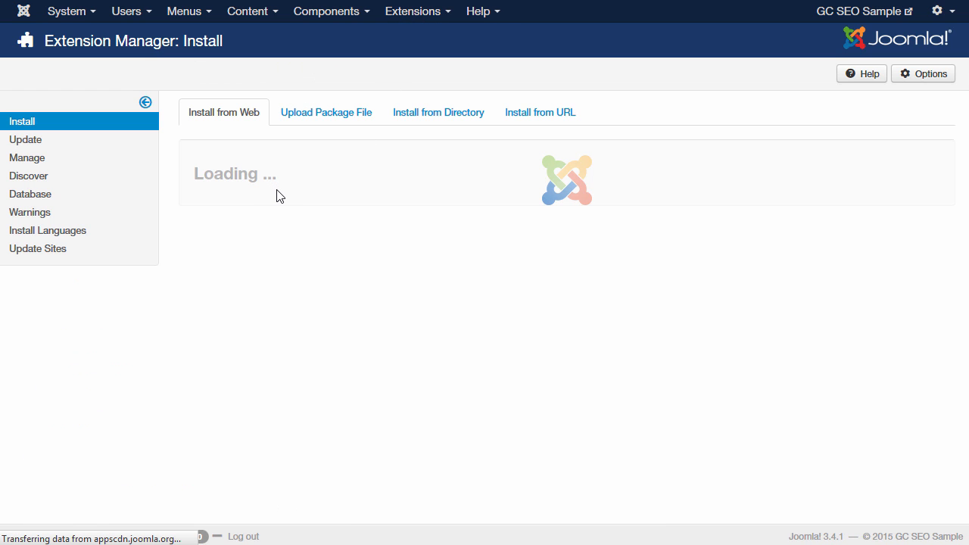
click(325, 112)
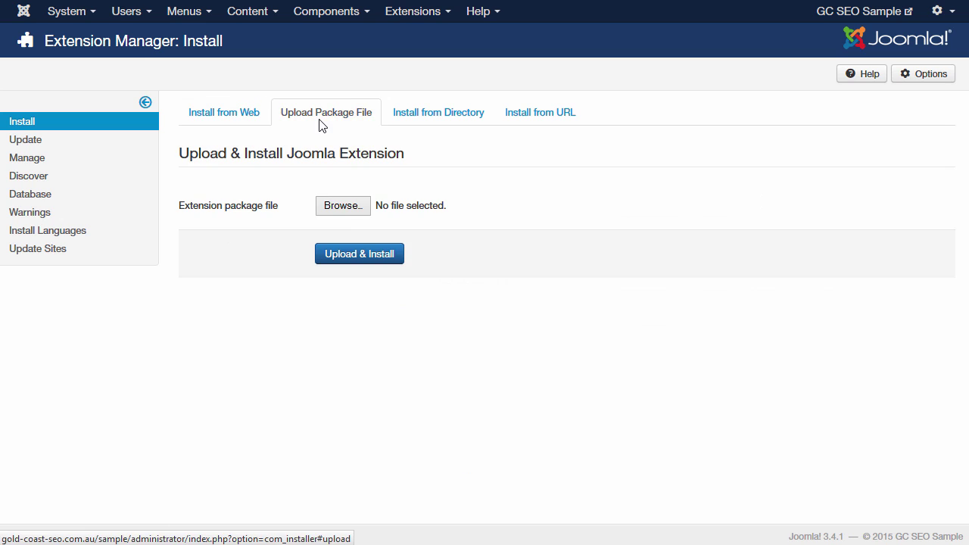
click(343, 205)
click(201, 199)
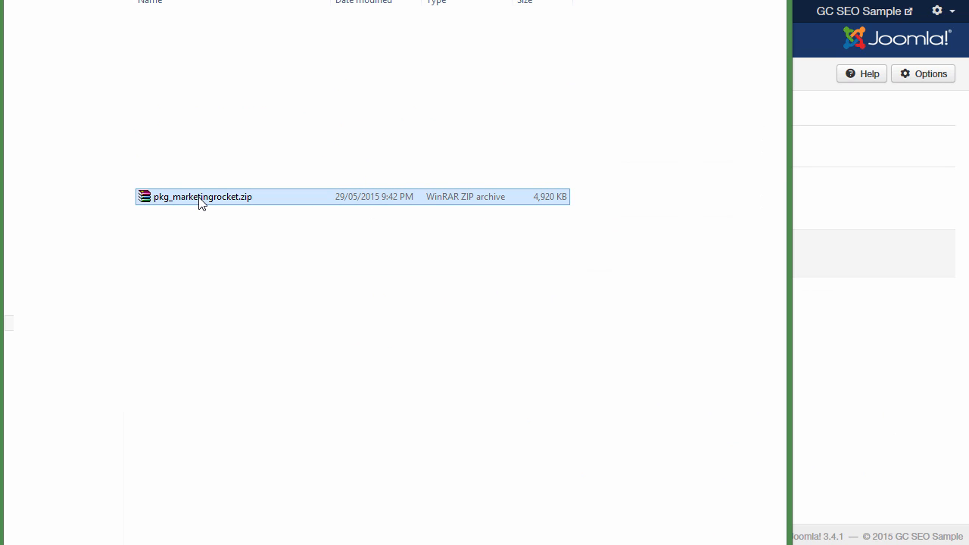
double_click(202, 198)
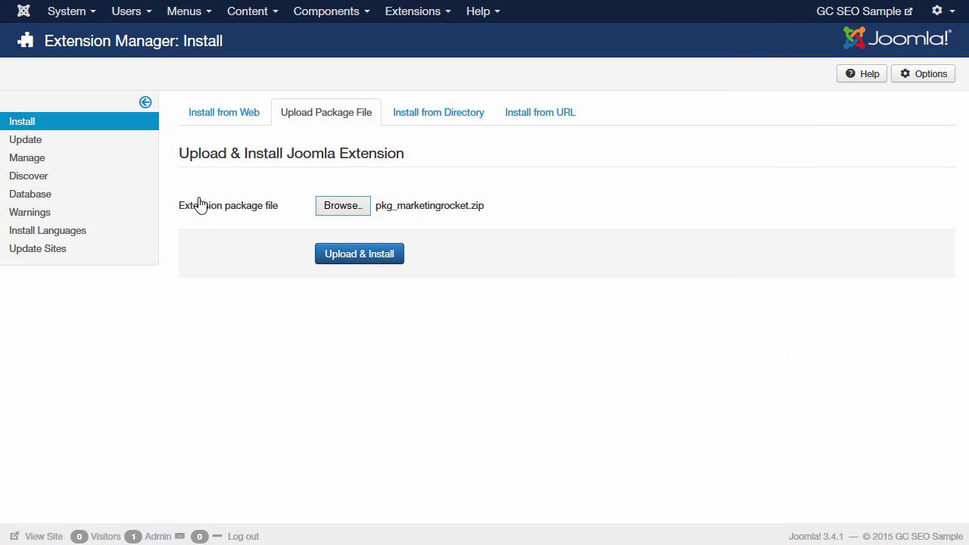
click(358, 254)
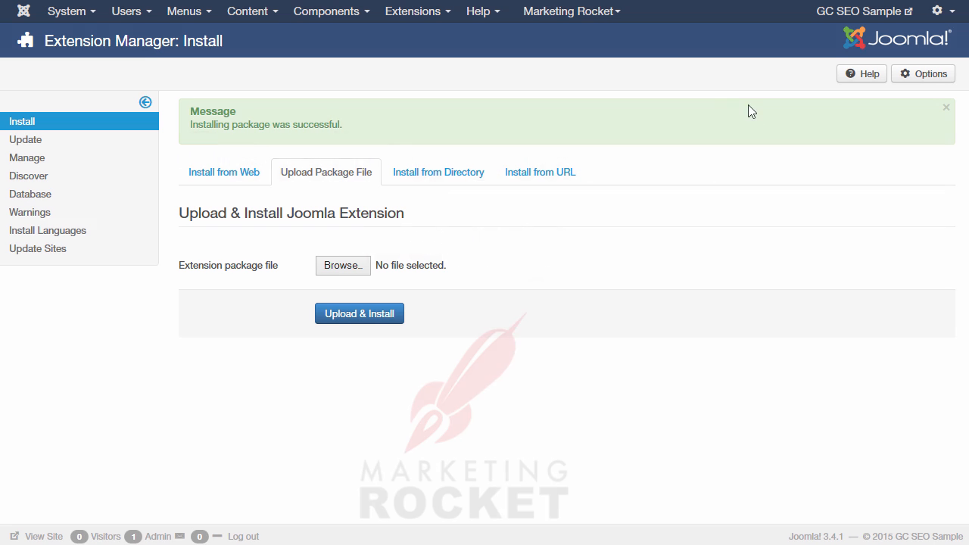
Go to the Marketing Rocket dashboard from the components menu.
click(548, 11)
click(556, 36)
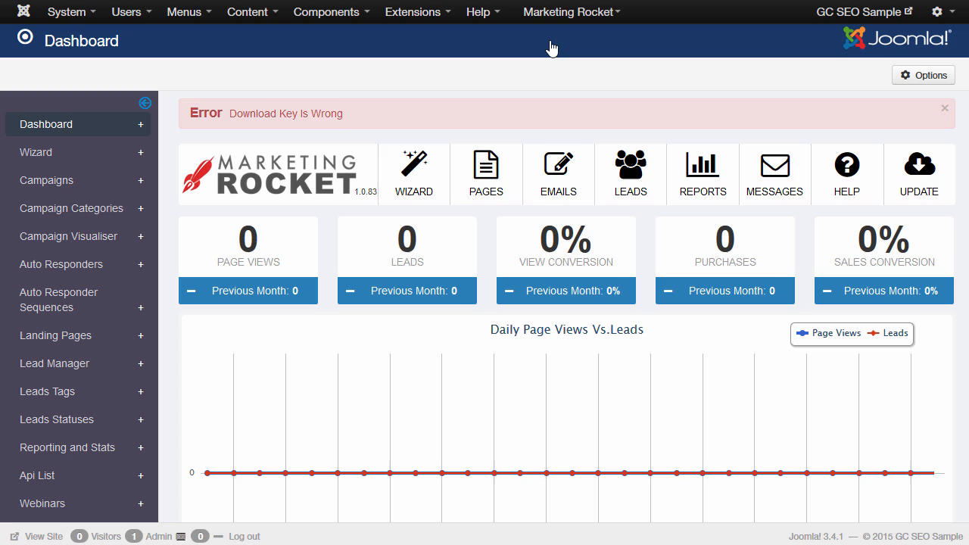
Log in to the Marketing Rocket account and save marketing-rocket.com as Website #1 on the Download ID page.
drag(345, 113, 219, 115)
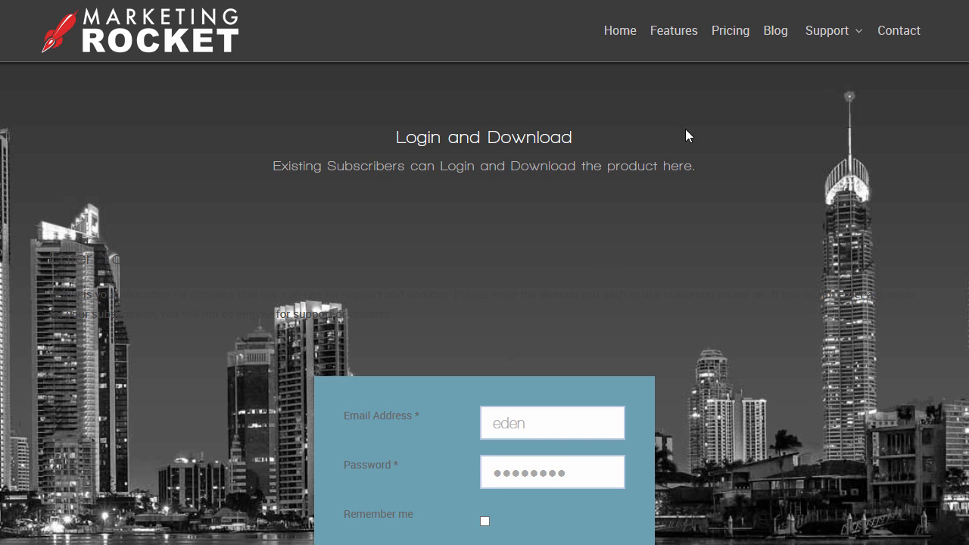
scroll(508, 424, down, 3)
click(518, 371)
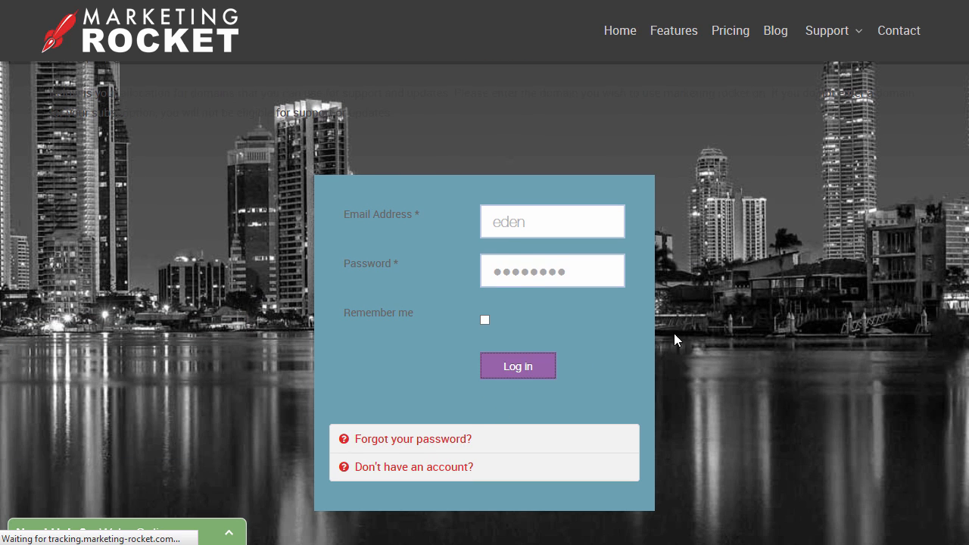
mouse_move(828, 31)
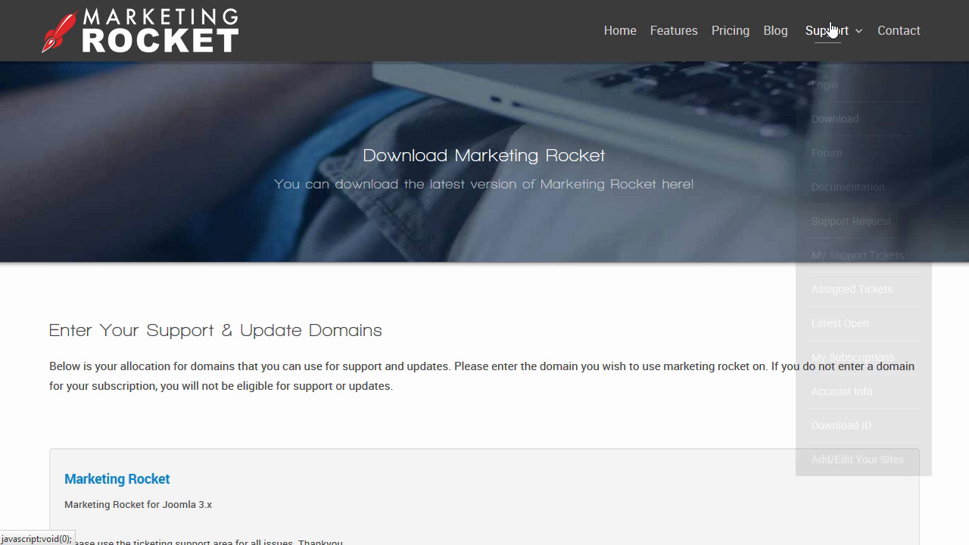
click(827, 428)
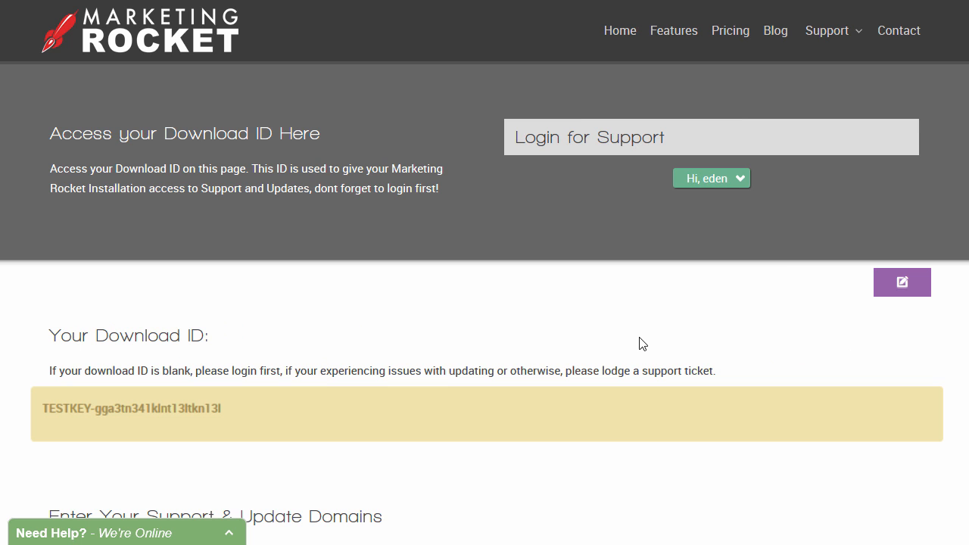
scroll(485, 303, down, 5)
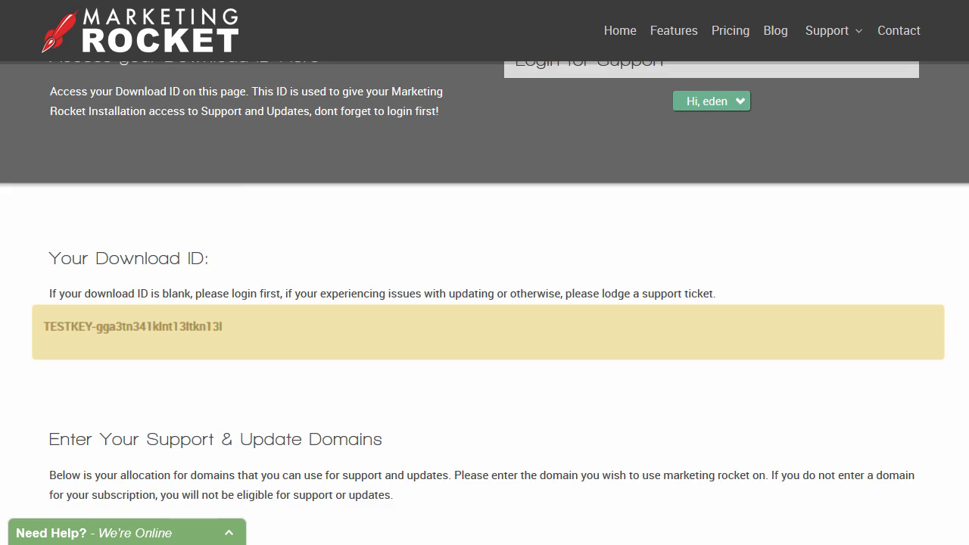
double_click(341, 515)
text(marketing-rock)
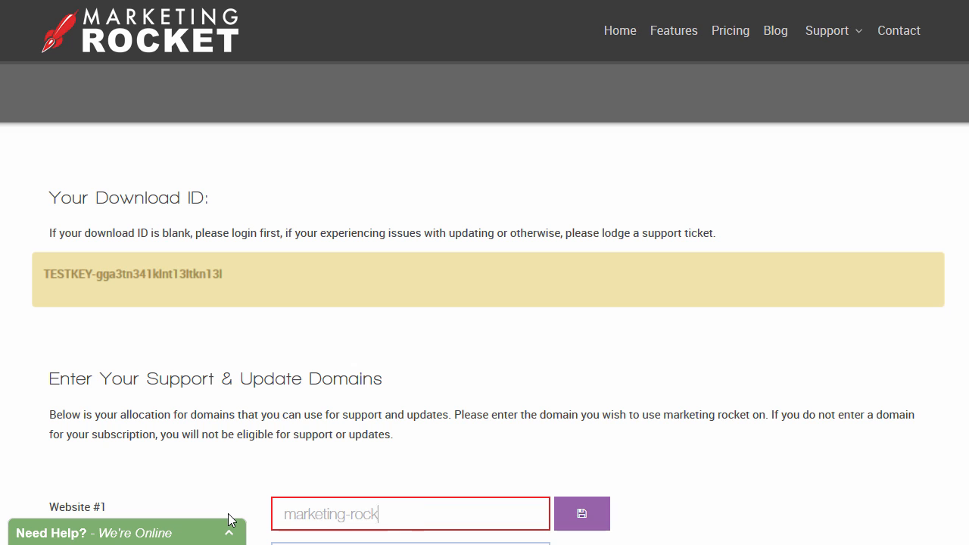
text(et.com)
key(Return)
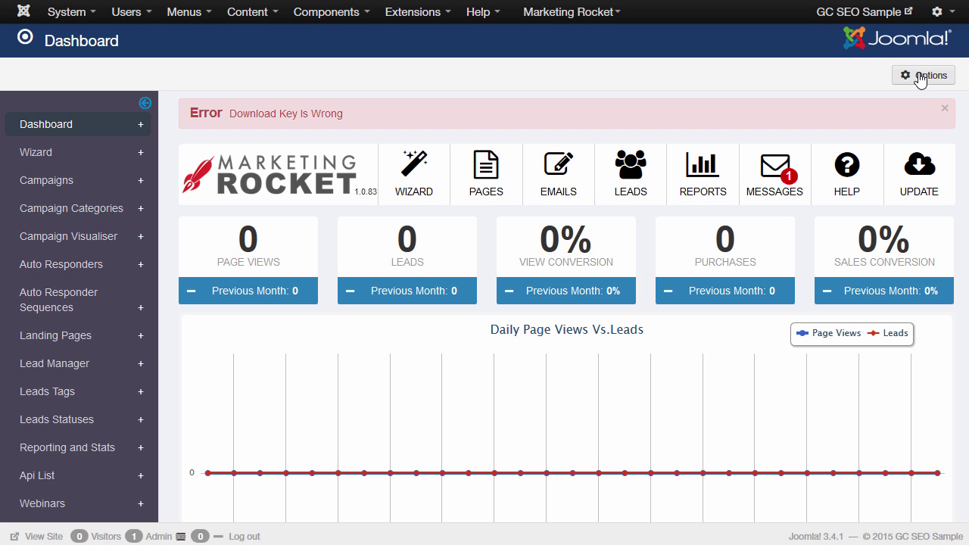
Paste the TESTKEY download ID into the Live Update settings and save the configuration.
click(922, 78)
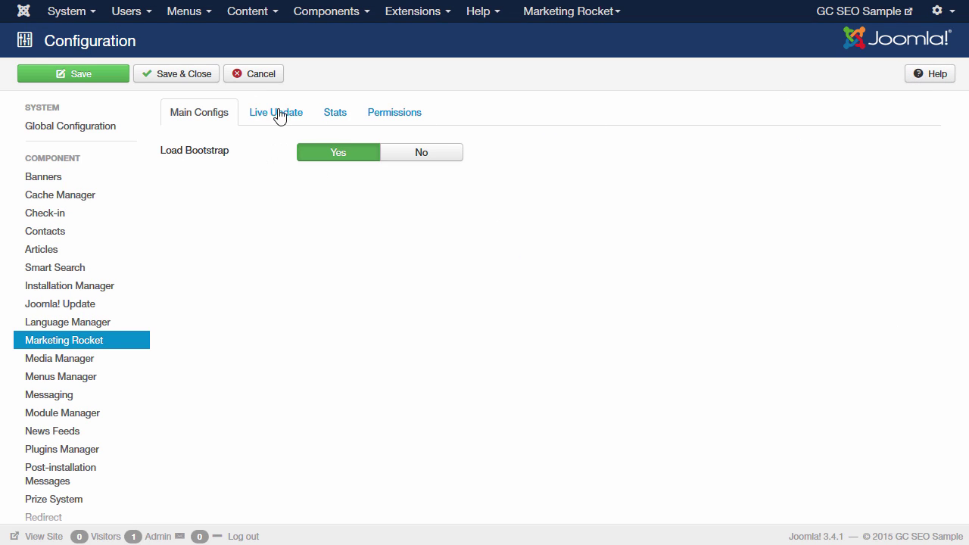
click(278, 115)
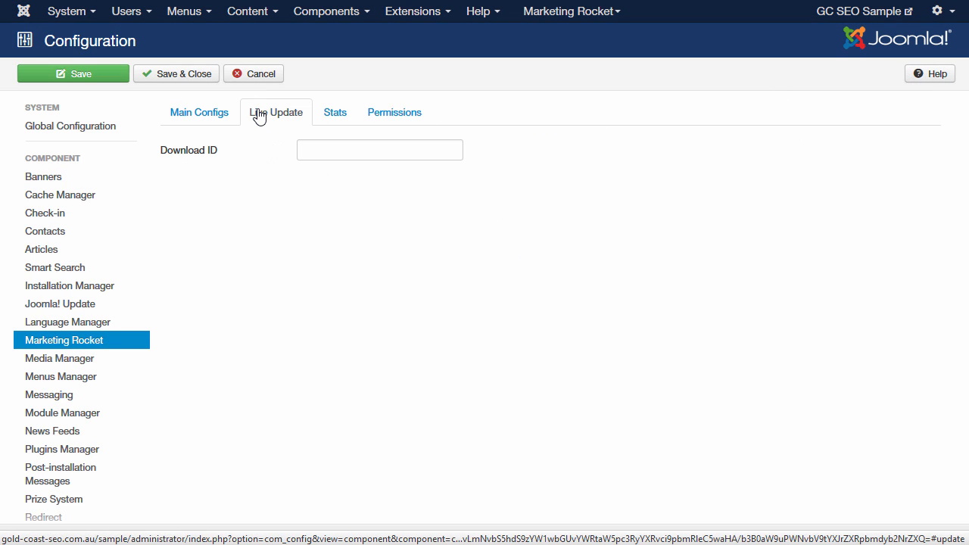
click(379, 150)
key(ctrl+v)
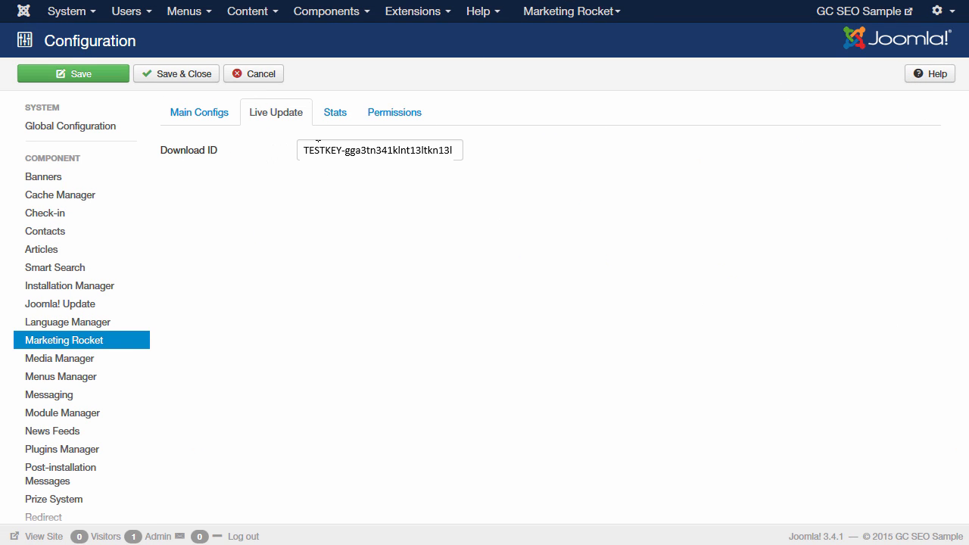
click(179, 75)
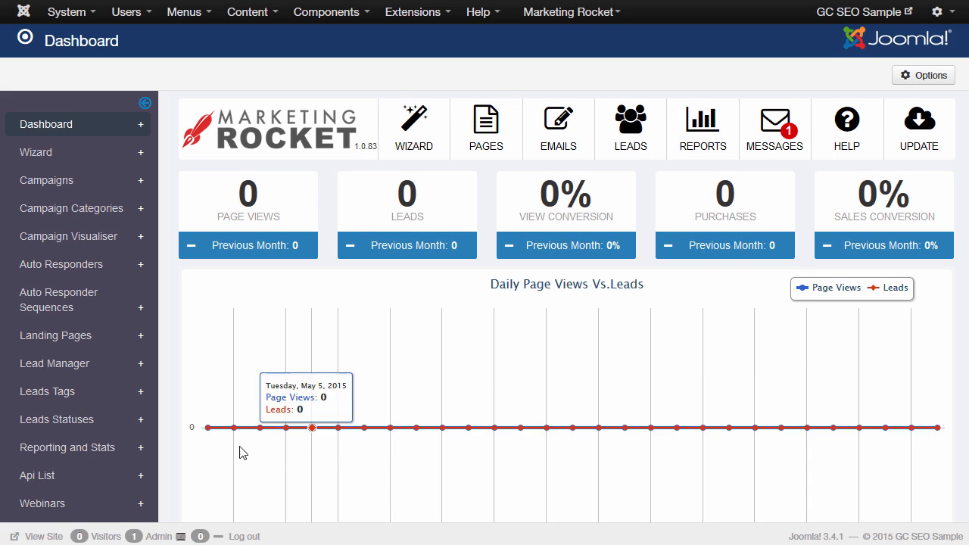
Add a new Mandrill API connection titled Mandrill Account and go to the Mandrill sign-up page.
click(38, 476)
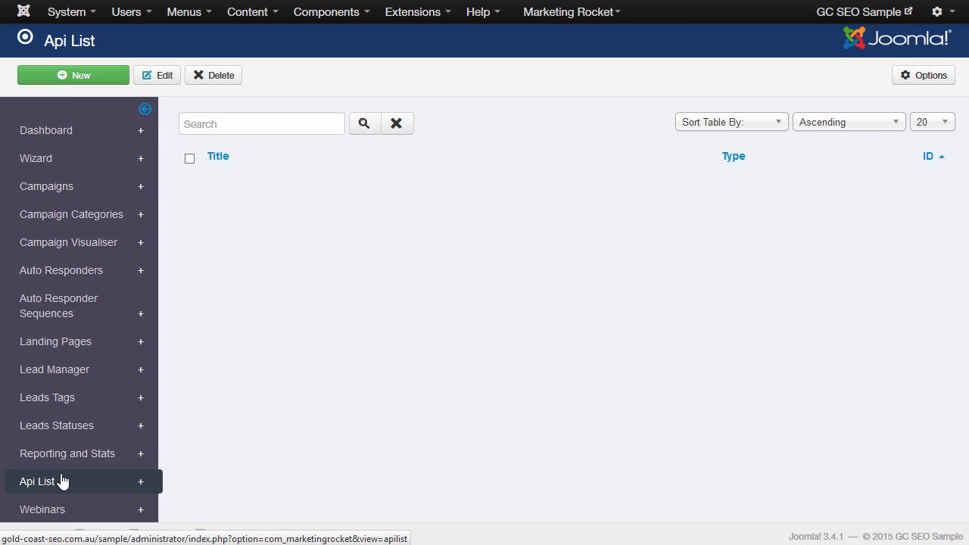
click(65, 79)
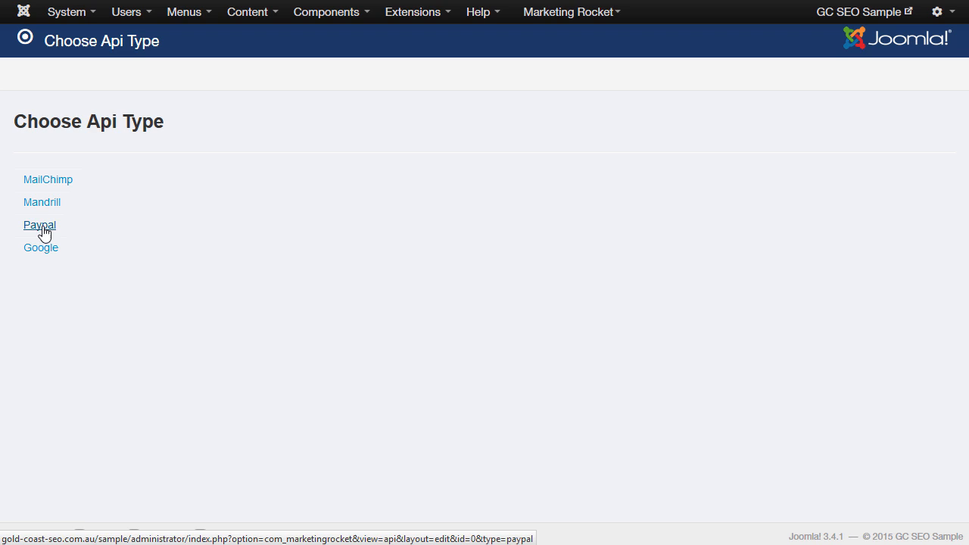
click(42, 202)
click(198, 198)
text(Mandril Account)
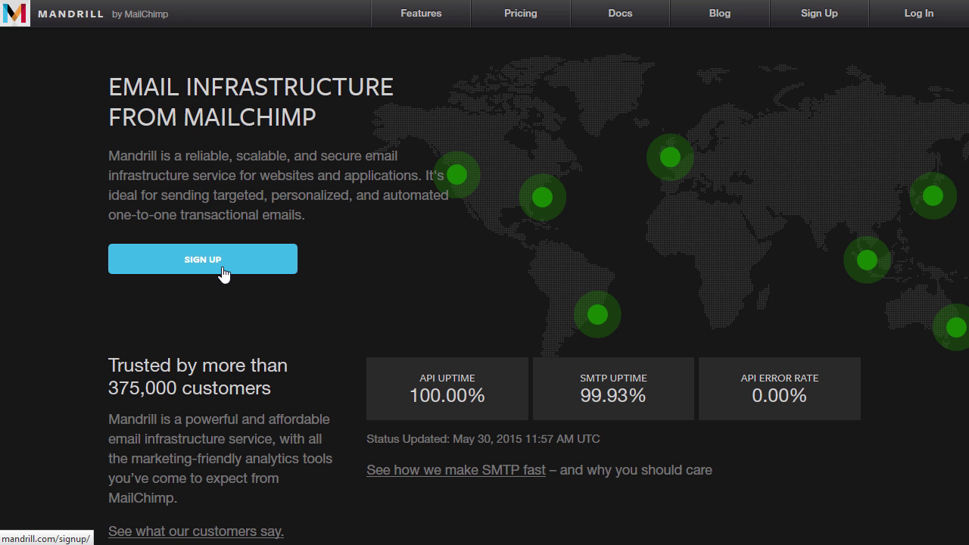
click(217, 271)
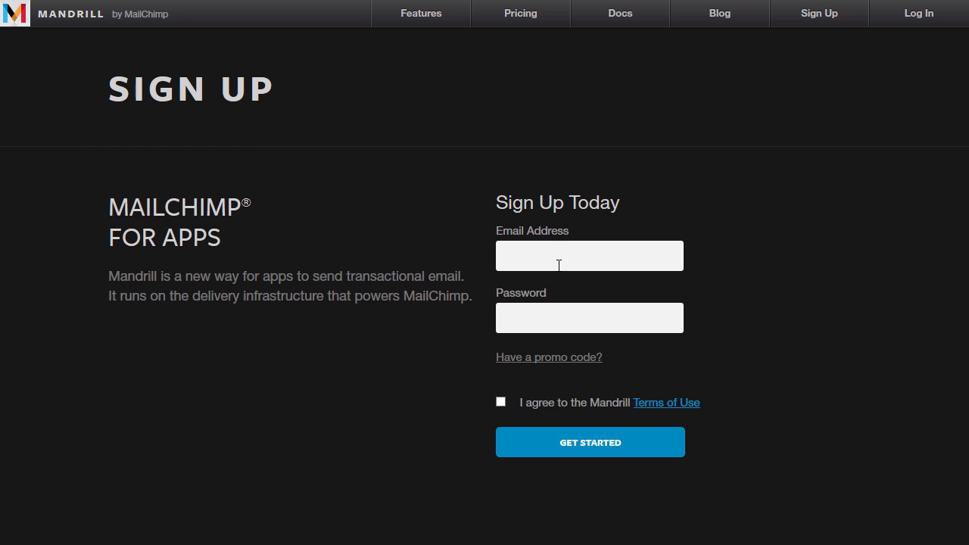
Sign up for a Mandrill account with email and password and accept the terms of use.
click(558, 264)
key(Tab)
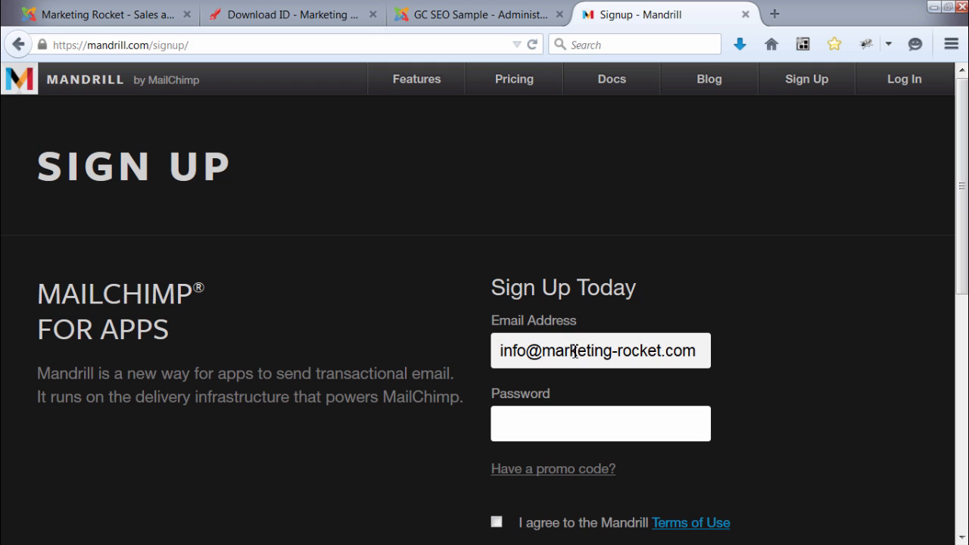
text(***)
key(Return)
click(496, 450)
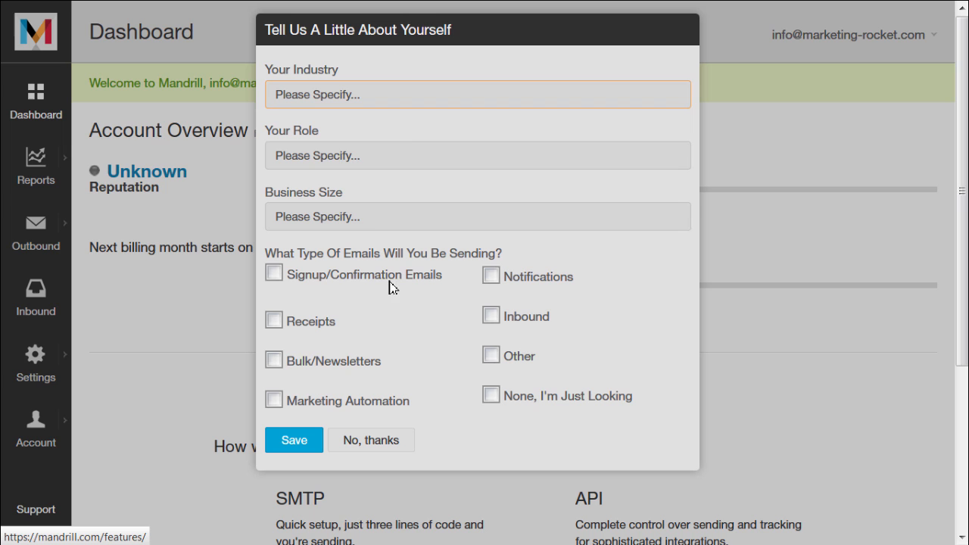
Answer the profile as Marketing and Advertising, Marketer, 11 - 25 employees, with email types, and save.
click(385, 95)
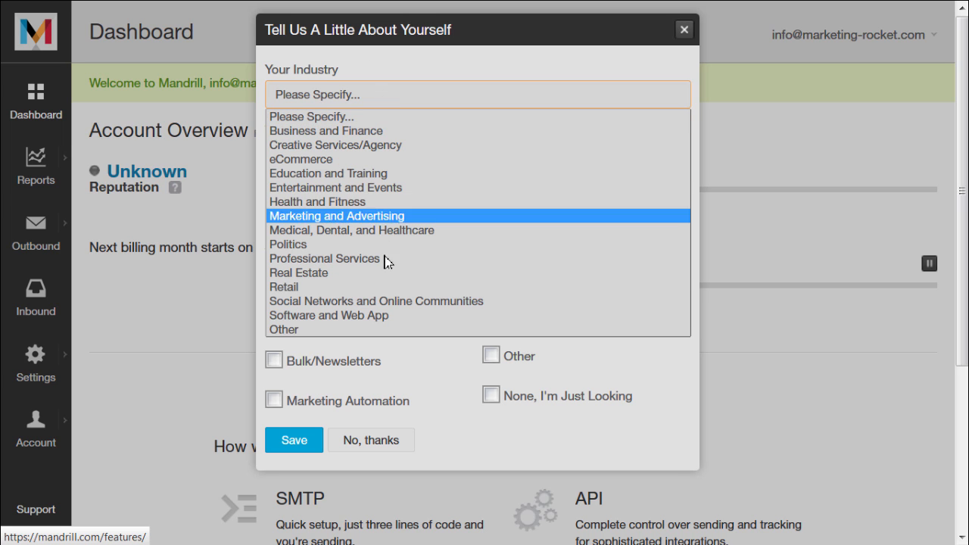
click(386, 216)
click(356, 155)
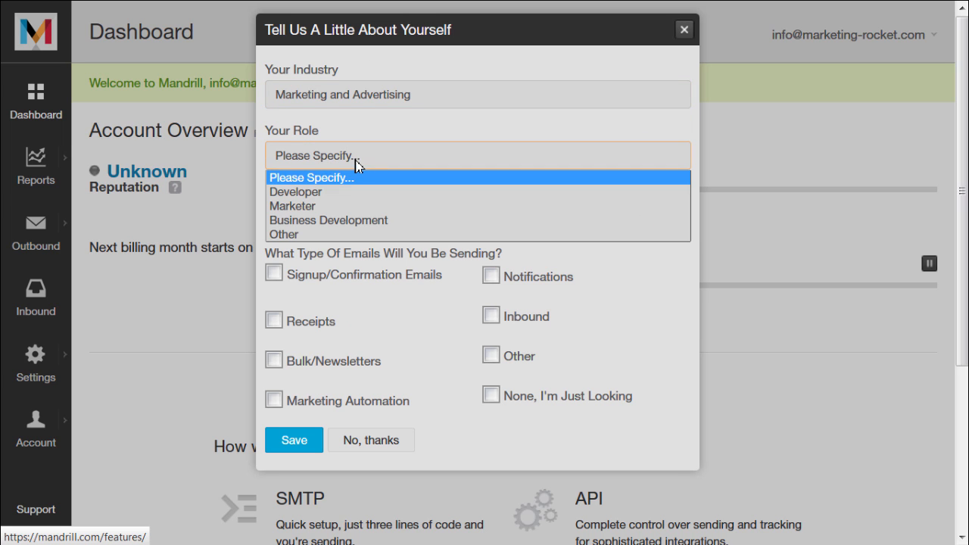
click(354, 209)
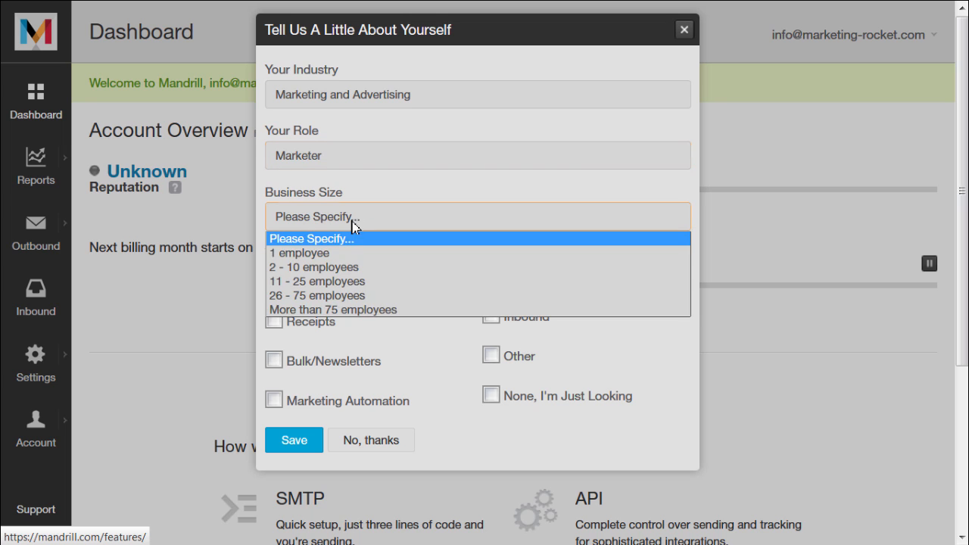
click(361, 259)
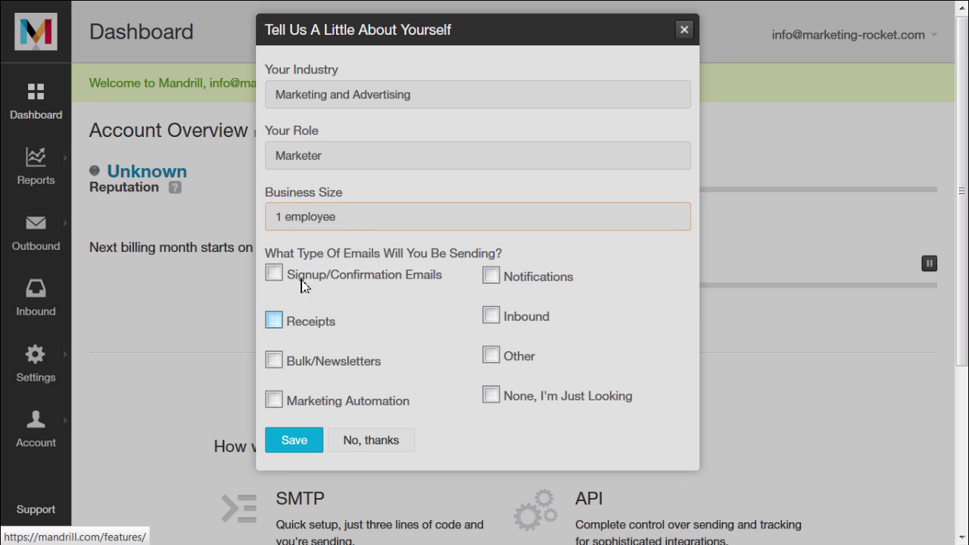
click(318, 218)
click(318, 281)
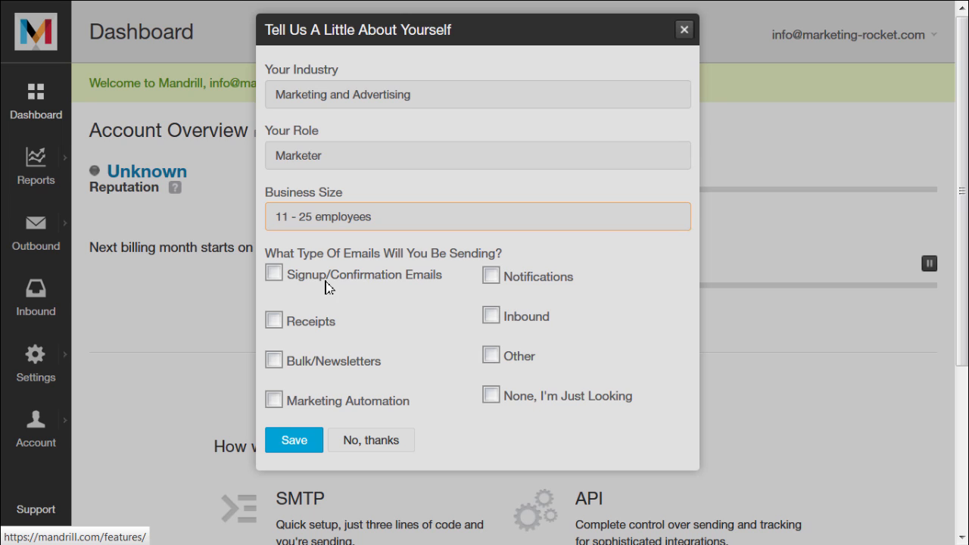
click(274, 273)
click(303, 443)
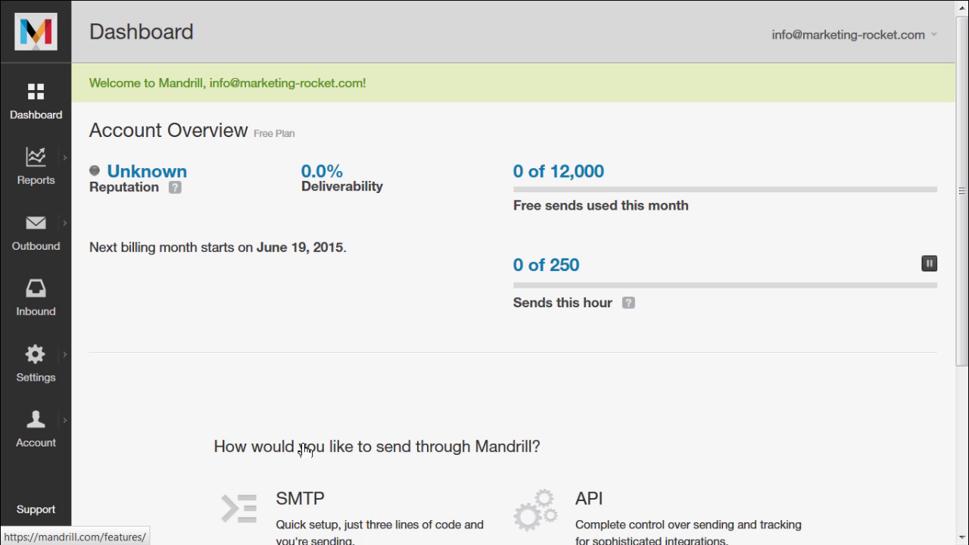
scroll(485, 303, down, 3)
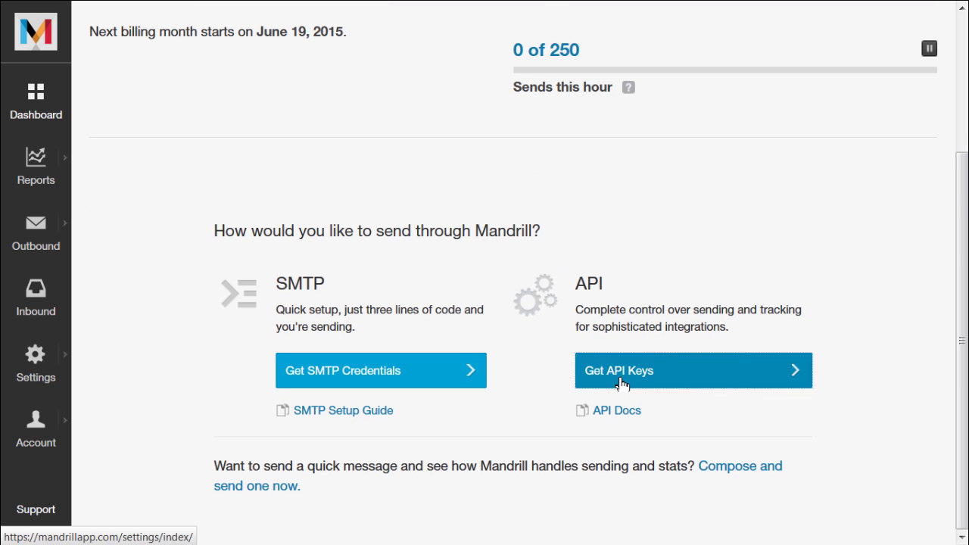
Get API keys, add a new API key and select its text for copying.
click(693, 371)
key(Return)
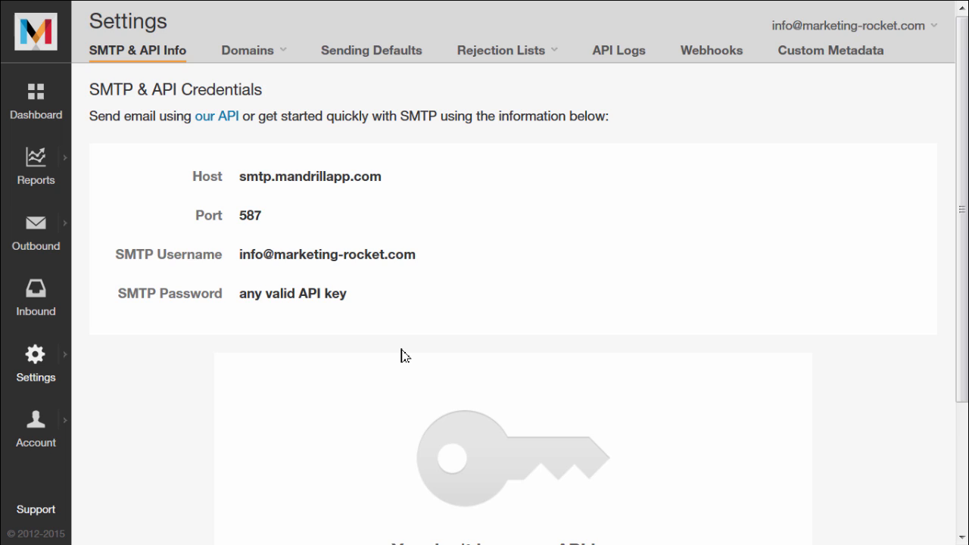
scroll(401, 352, down, 2)
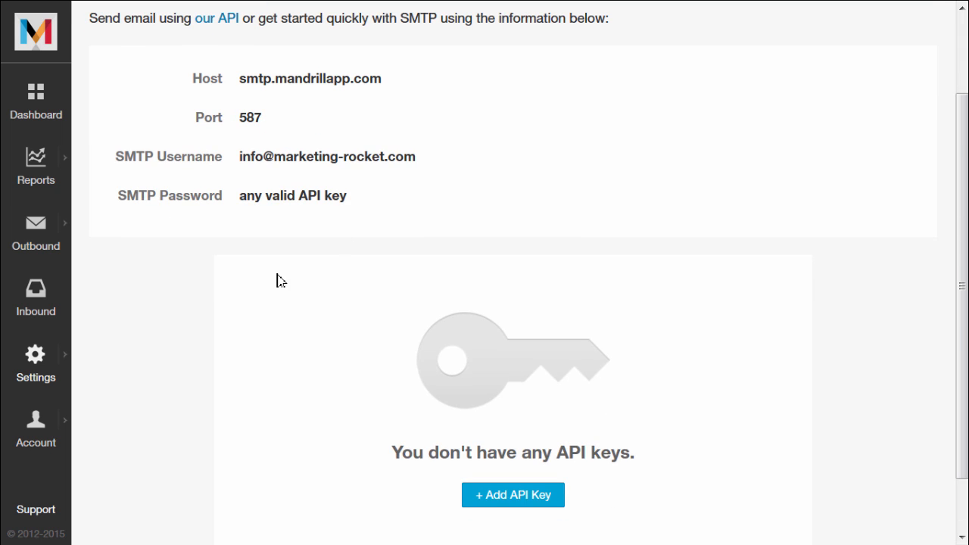
scroll(281, 281, down, 1)
click(513, 428)
scroll(463, 330, down, 1)
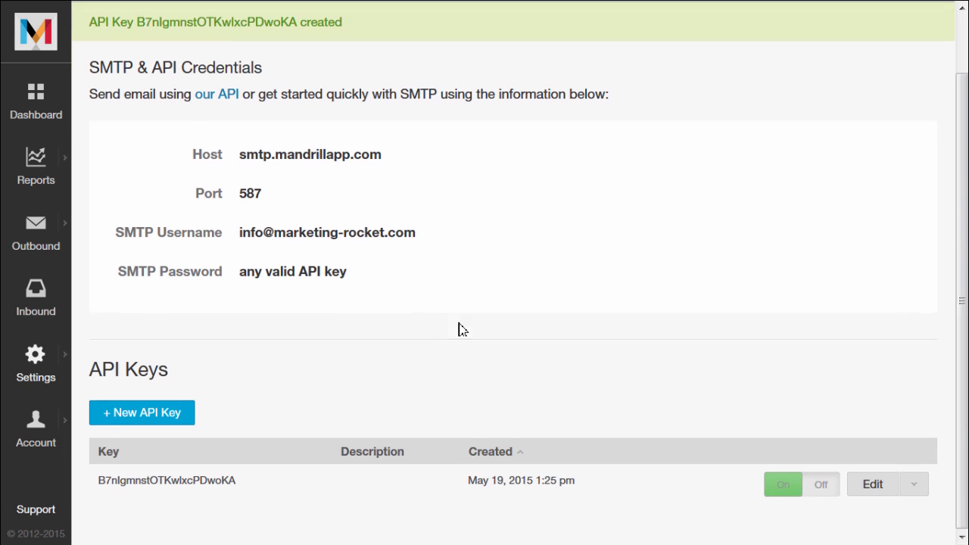
double_click(249, 485)
Paste the API key into the Test Mandrill Account's Api Code and save the connection.
click(380, 376)
key(alt+Tab)
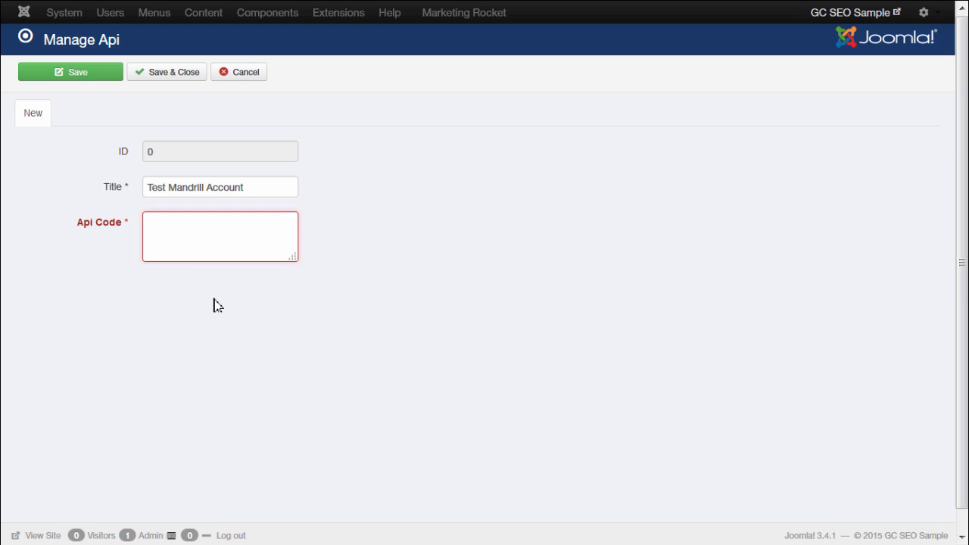
click(220, 240)
key(ctrl+v)
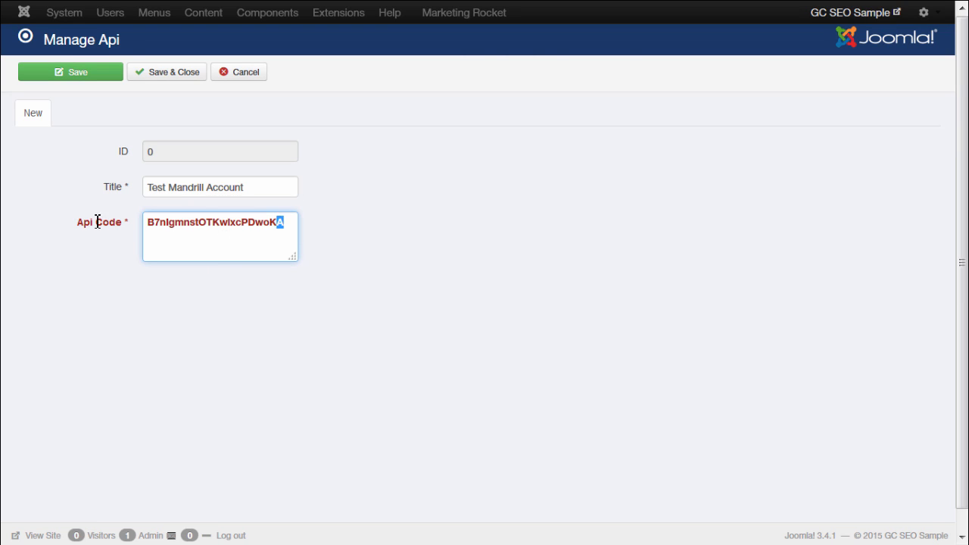
click(257, 257)
click(159, 72)
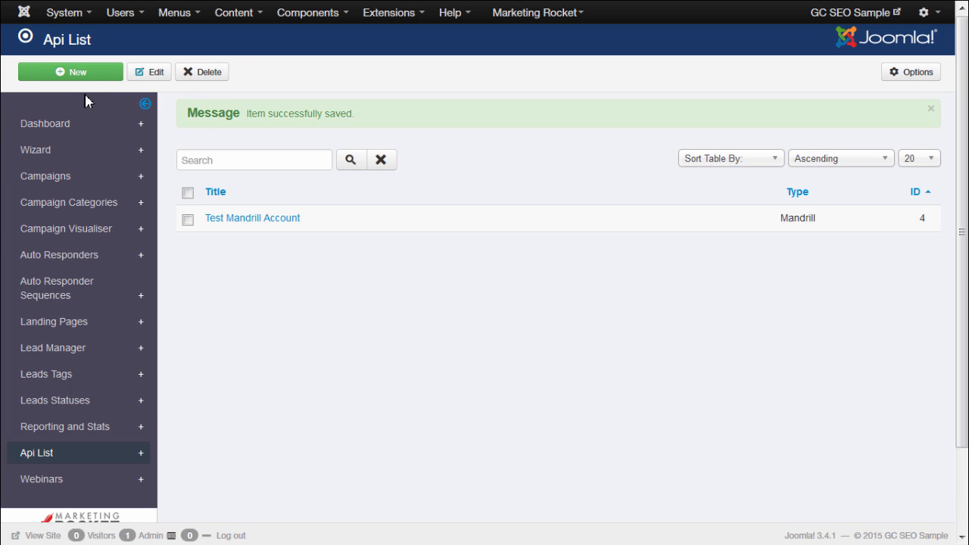
Add a Paypal connection titled Test Paypal Account with its account address and Use Sandbox set to Yes.
click(78, 72)
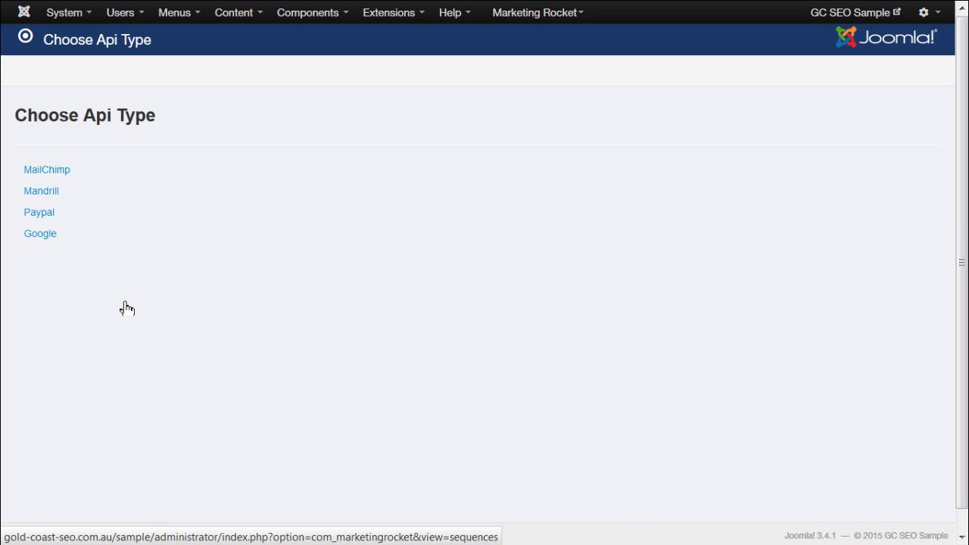
click(39, 212)
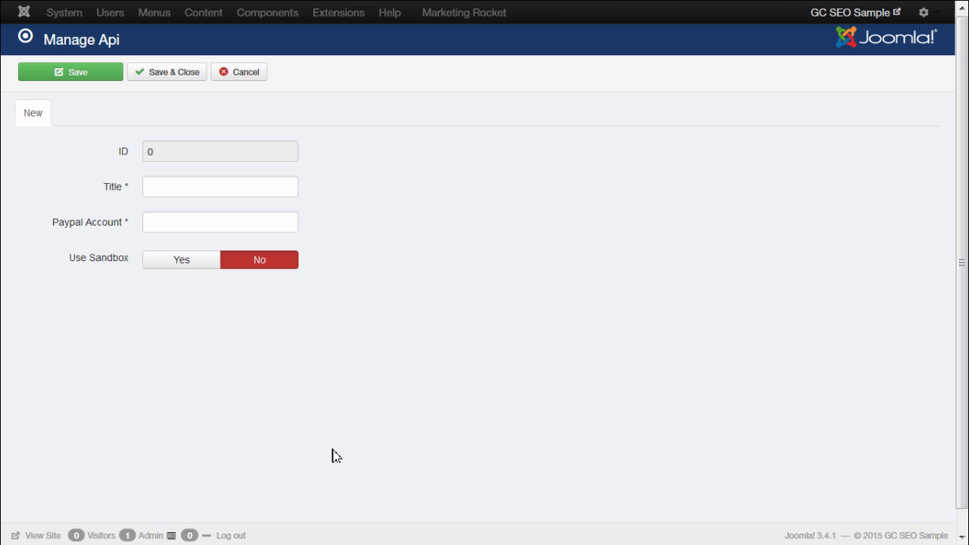
click(204, 191)
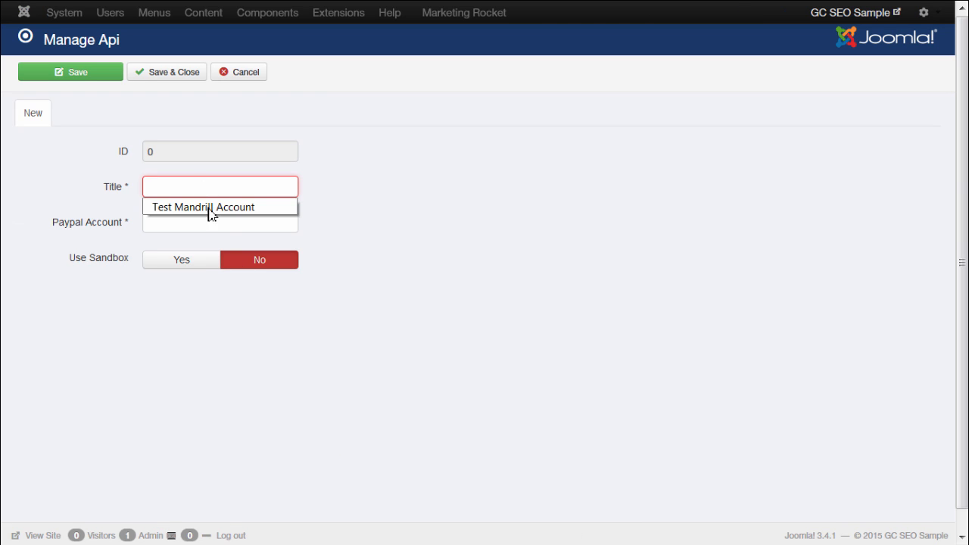
click(211, 207)
double_click(193, 187)
text(Paypal Account)
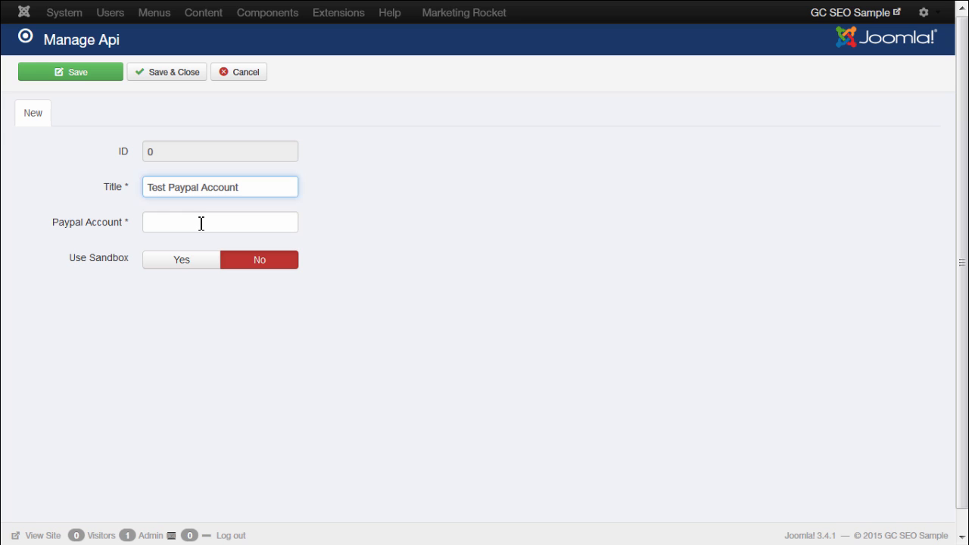
click(201, 221)
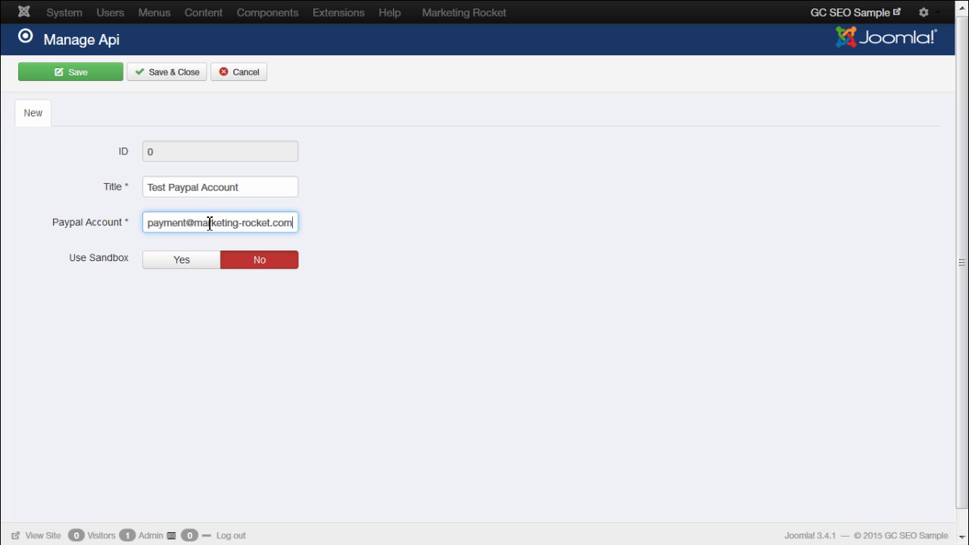
click(174, 260)
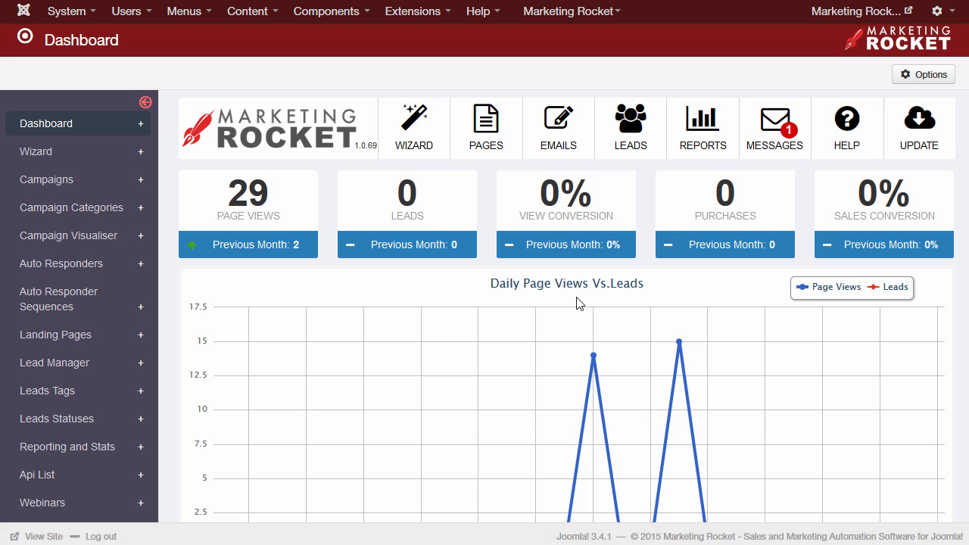
scroll(579, 303, down, 1)
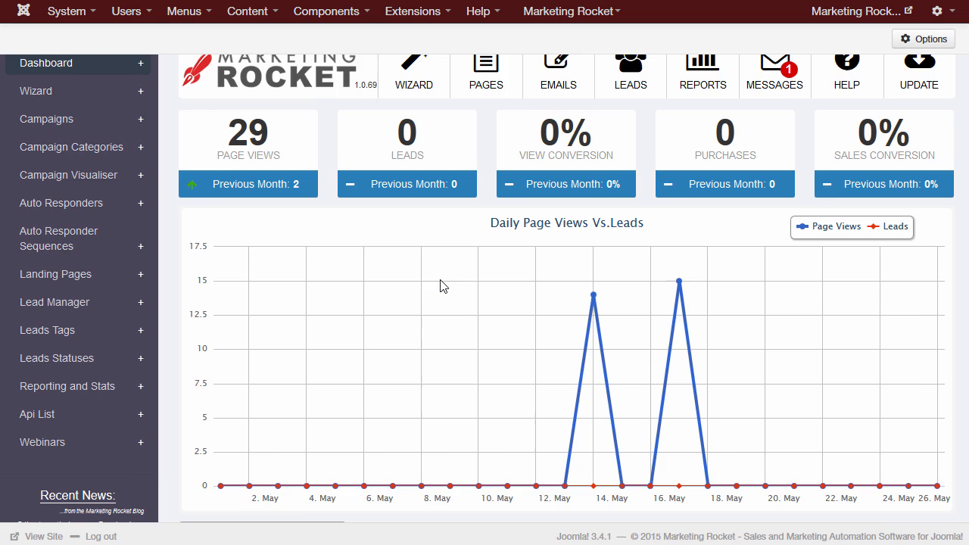
scroll(444, 285, down, 1)
scroll(444, 286, down, 5)
scroll(443, 286, down, 3)
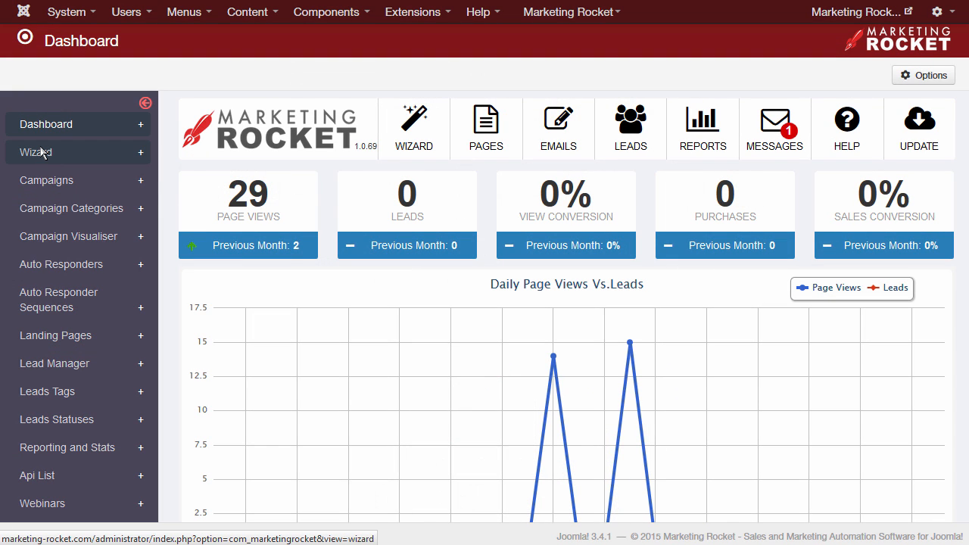
View the 5 Step Sales Funnel template in the wizard and highlight its description and benefits.
click(43, 152)
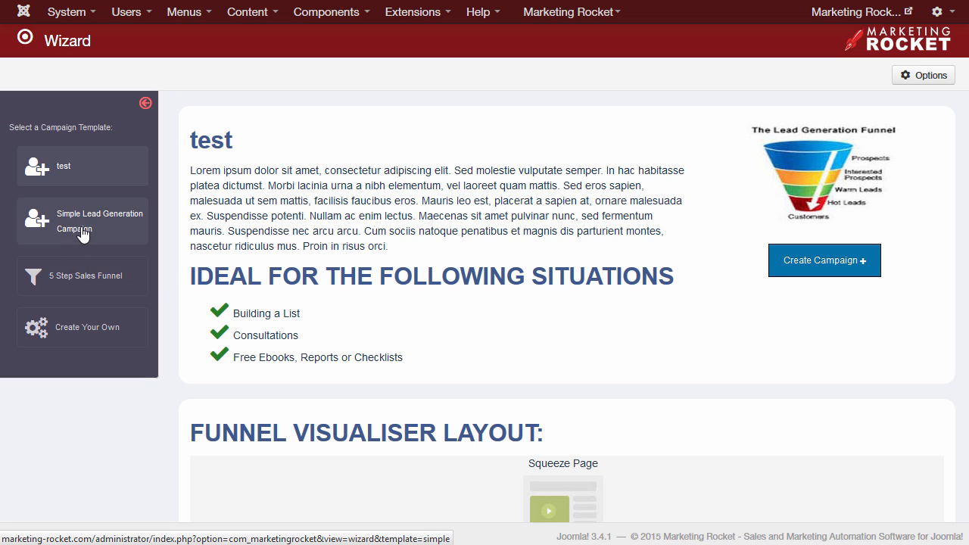
click(75, 286)
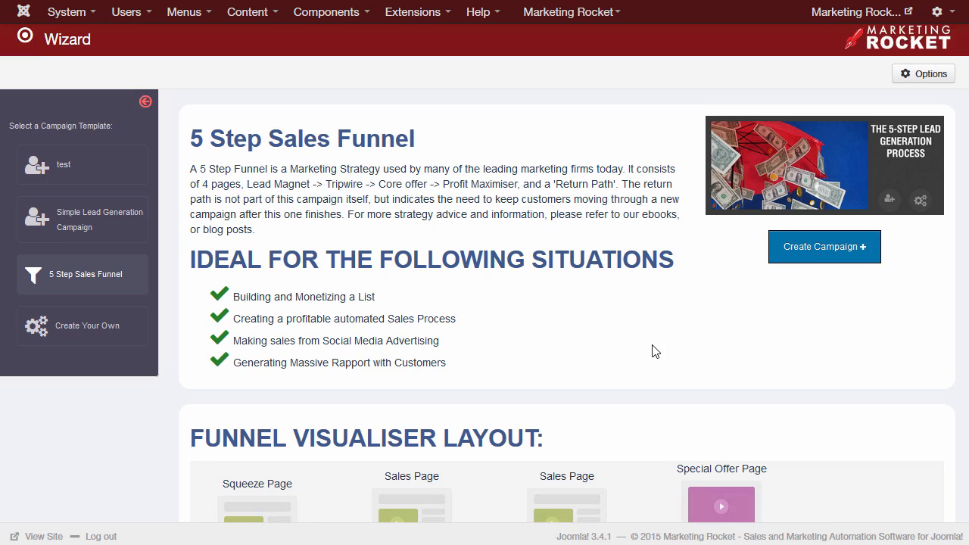
scroll(655, 349, down, 4)
scroll(655, 350, down, 1)
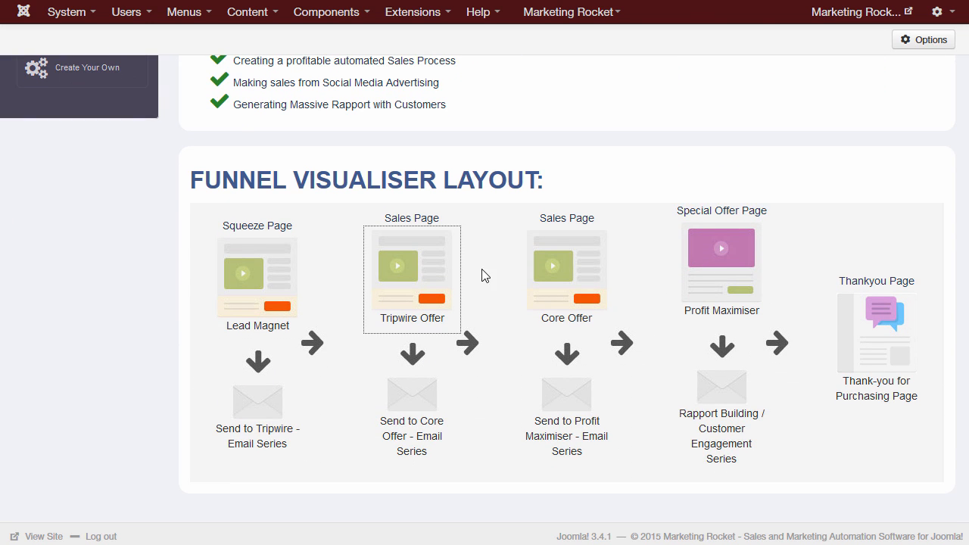
scroll(866, 463, up, 1)
scroll(865, 463, up, 5)
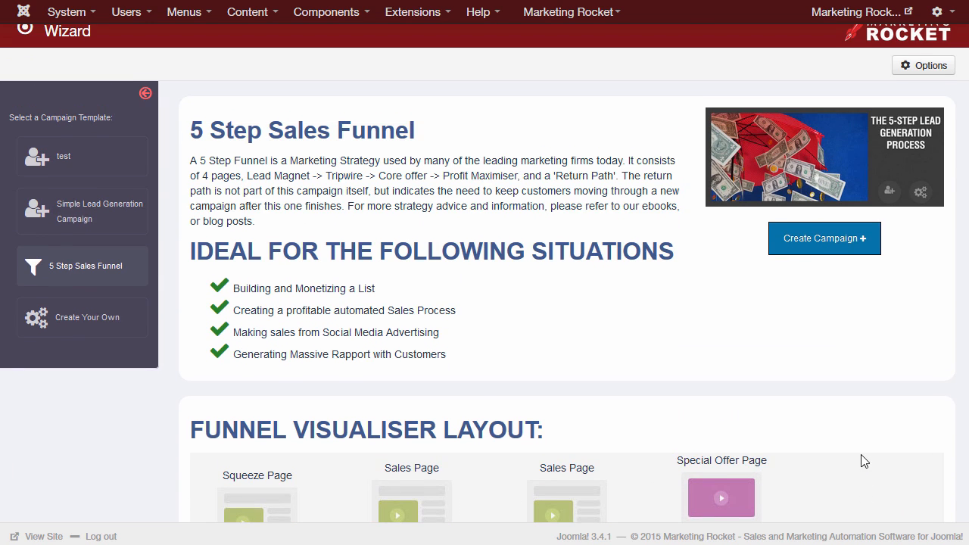
scroll(866, 464, up, 2)
drag(173, 139, 436, 141)
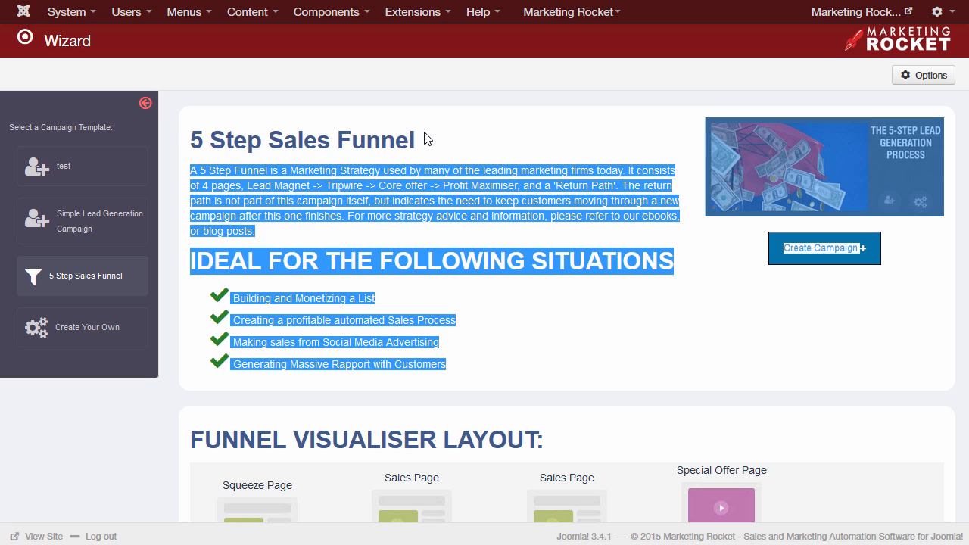
click(440, 144)
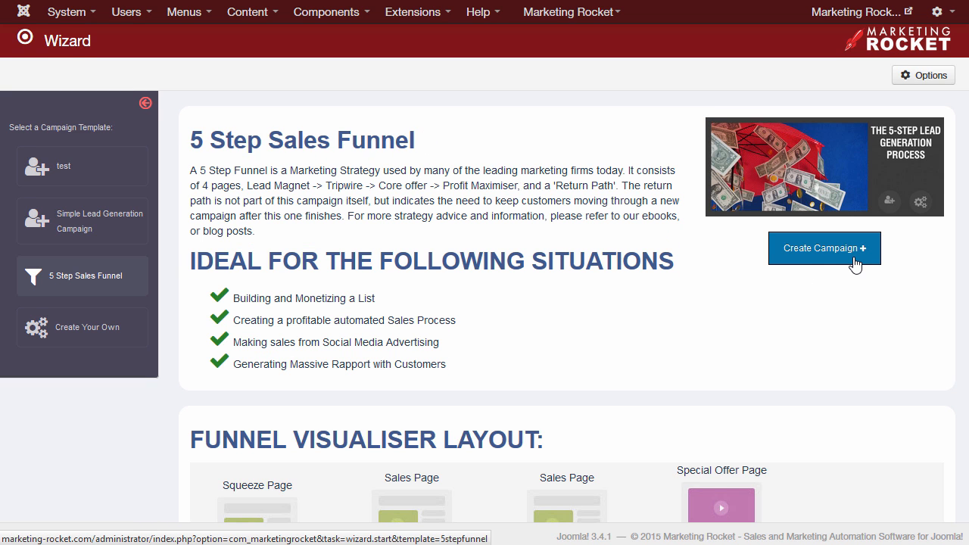
scroll(833, 303, down, 2)
scroll(785, 322, down, 5)
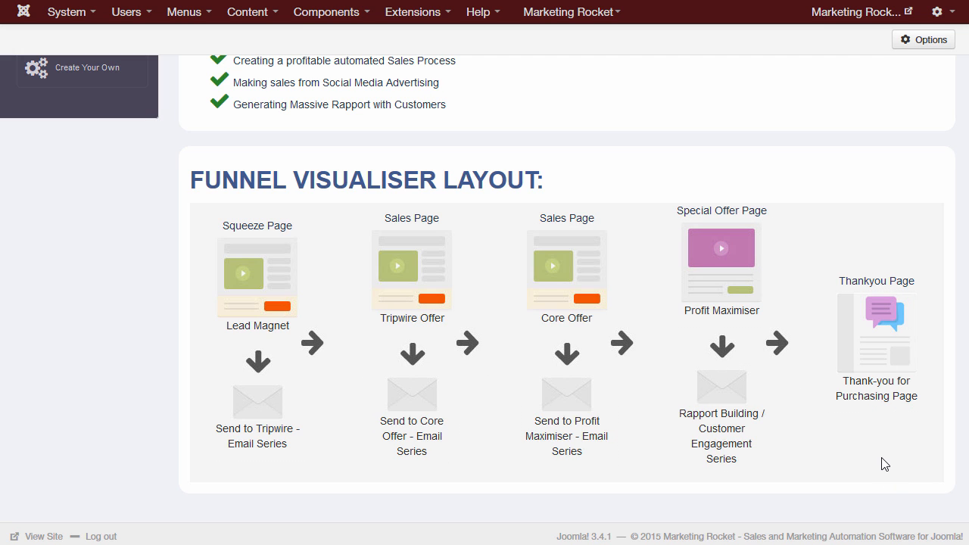
scroll(885, 464, up, 8)
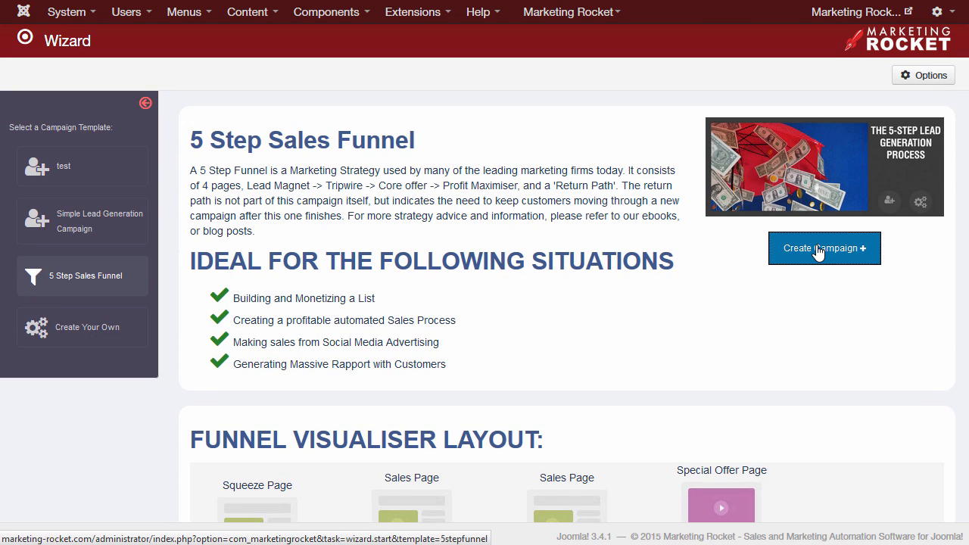
Create a campaign from the template, naming it 5 Step Sales Funnel Test, and continue.
click(818, 250)
drag(333, 129, 461, 121)
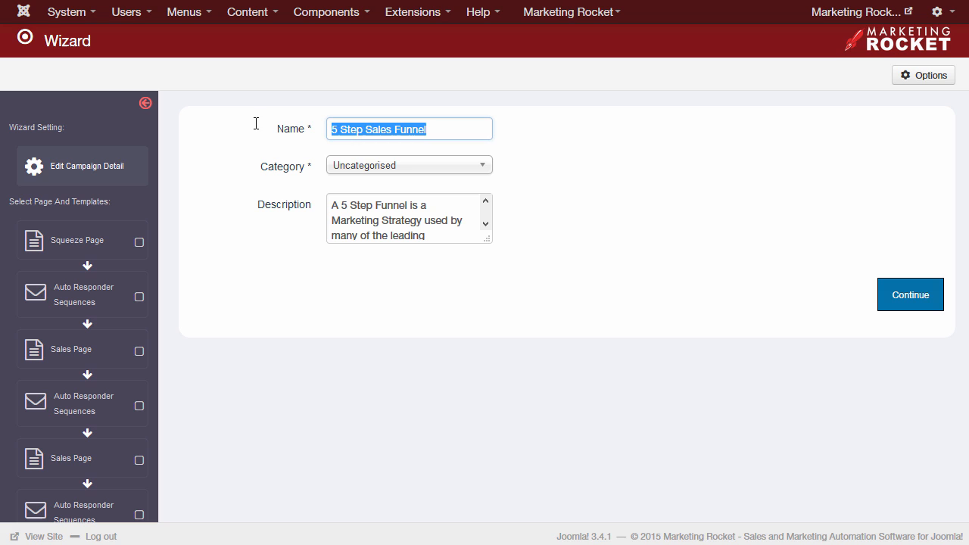
click(461, 124)
click(673, 182)
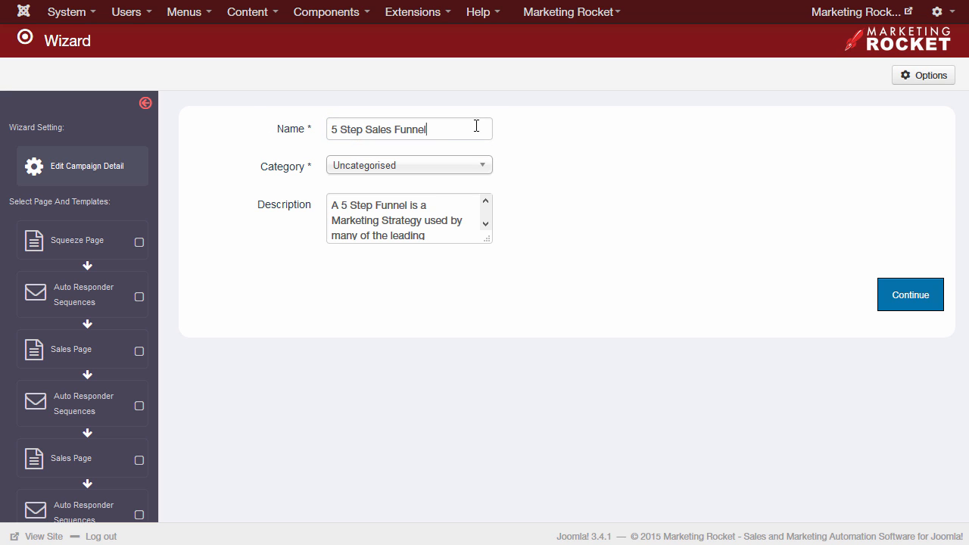
click(446, 130)
click(436, 149)
click(909, 297)
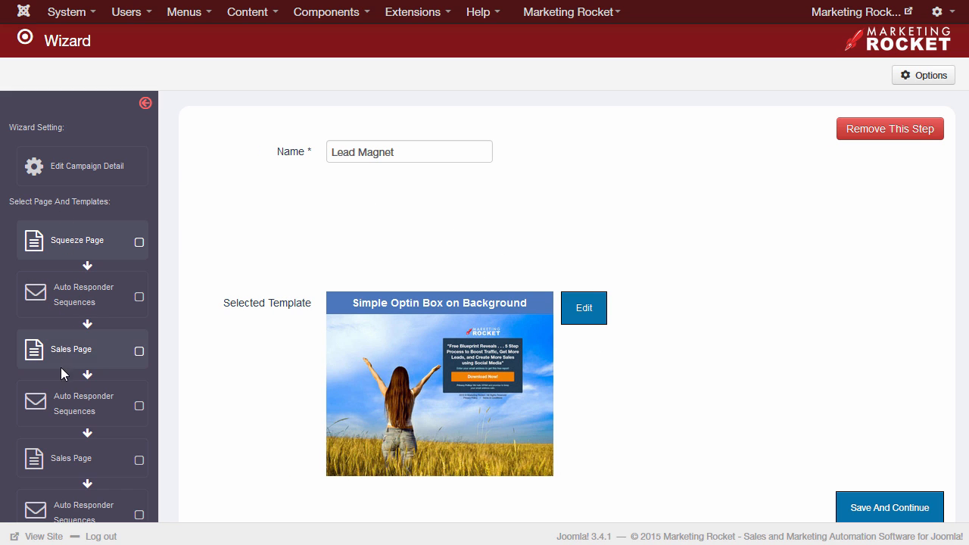
scroll(74, 360, down, 2)
scroll(74, 378, down, 2)
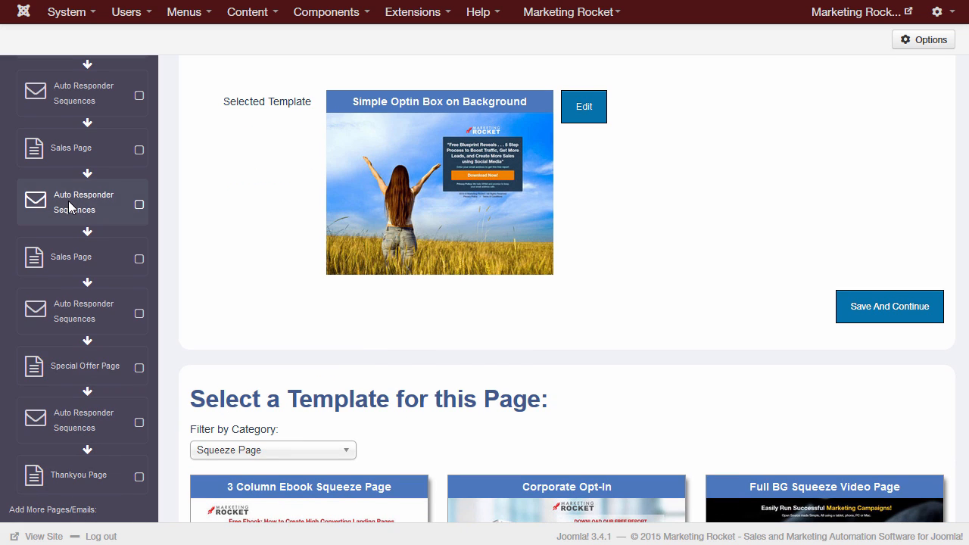
scroll(72, 227, up, 2)
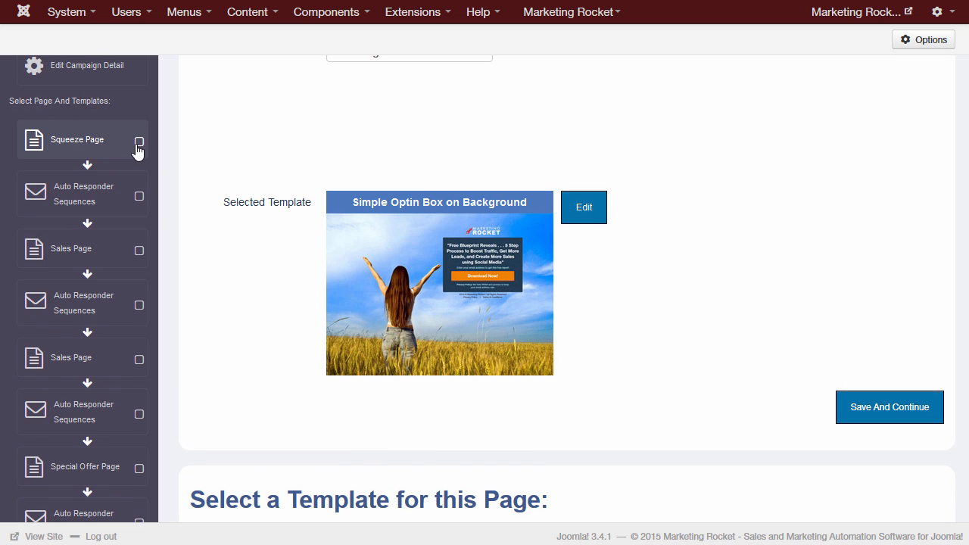
scroll(632, 265, up, 4)
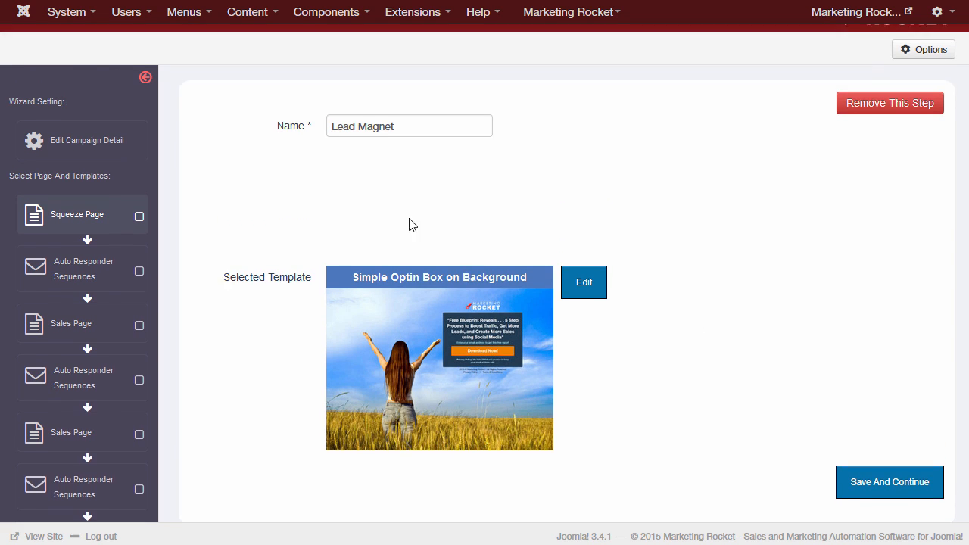
Rename the squeeze page step to Lead Magnet Ebook.
click(421, 151)
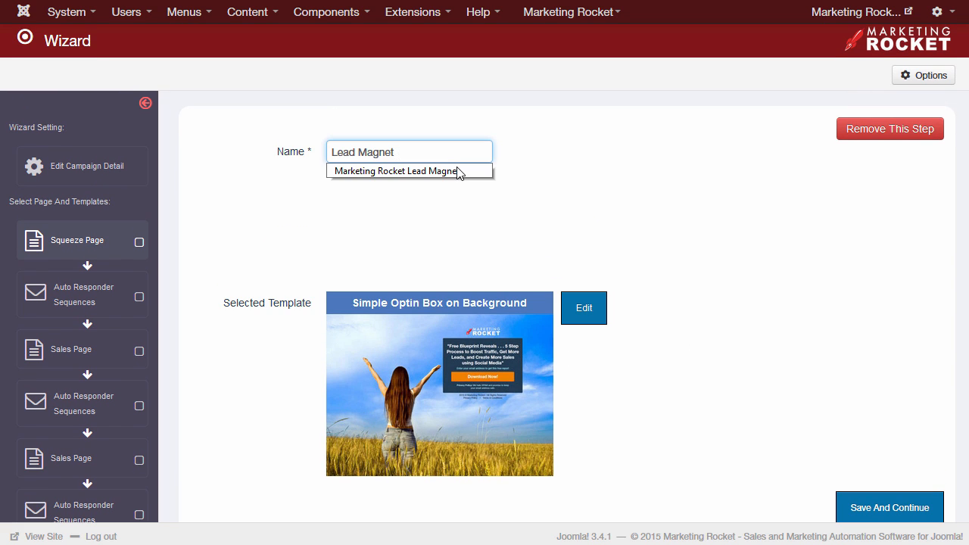
text(Ebook)
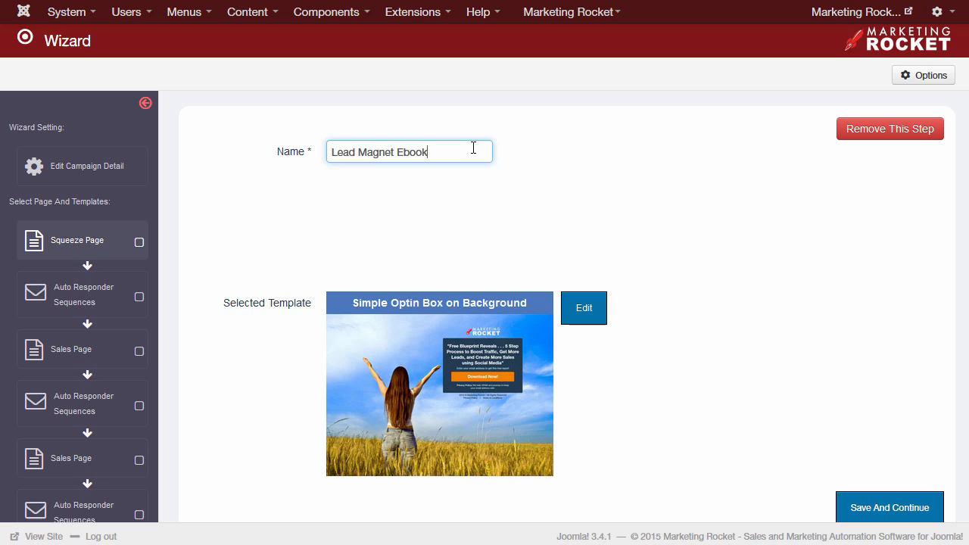
click(493, 192)
scroll(854, 309, down, 4)
scroll(782, 293, down, 4)
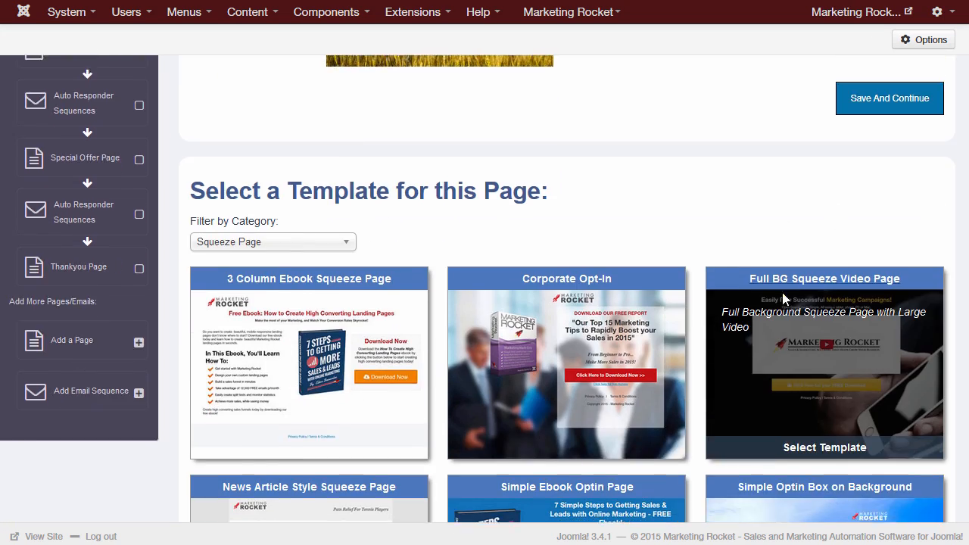
scroll(782, 292, down, 4)
scroll(649, 340, down, 2)
scroll(769, 270, up, 3)
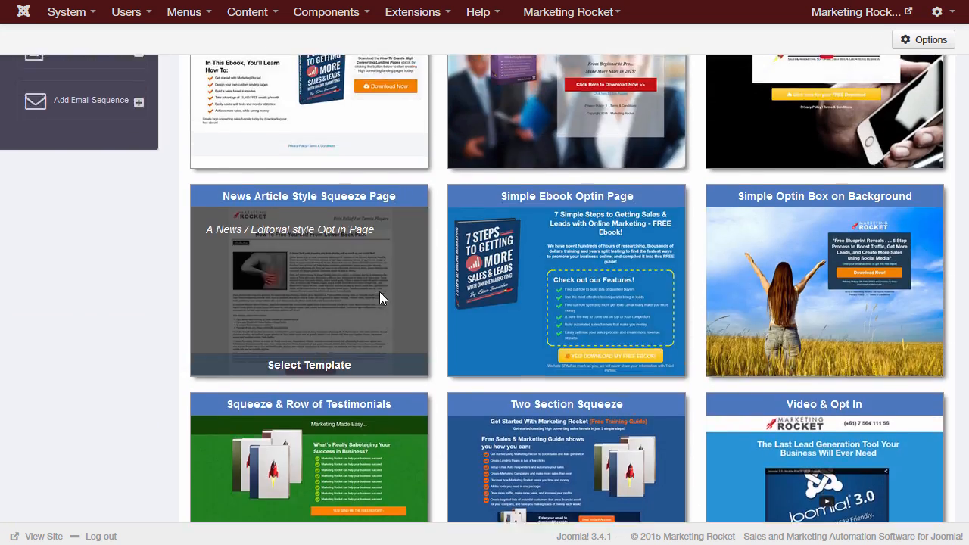
scroll(768, 256, up, 3)
scroll(676, 275, up, 4)
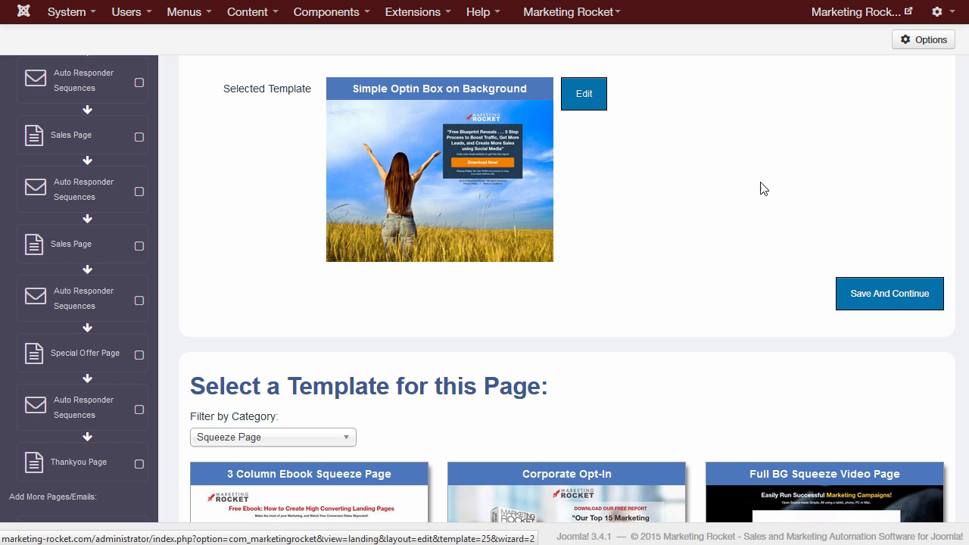
scroll(833, 303, up, 2)
scroll(789, 389, up, 2)
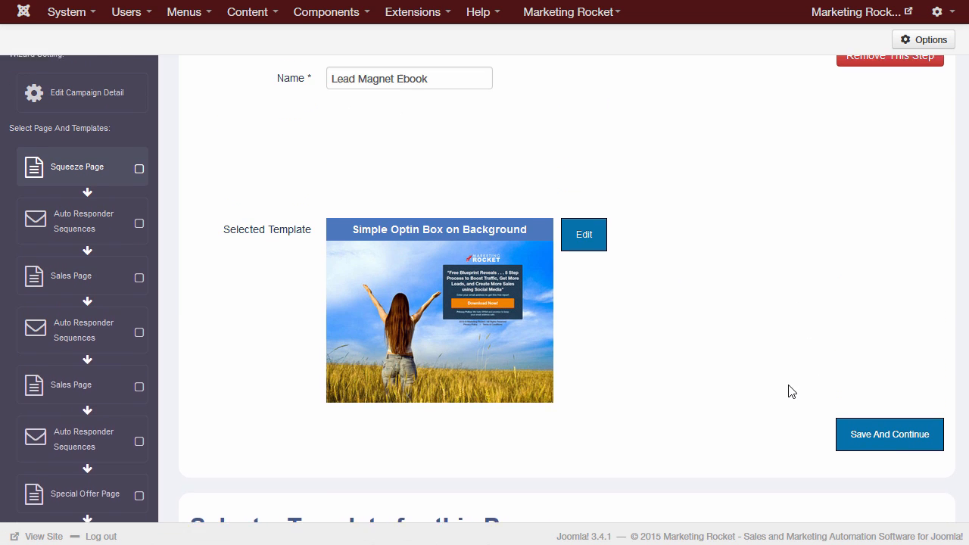
scroll(710, 264, up, 2)
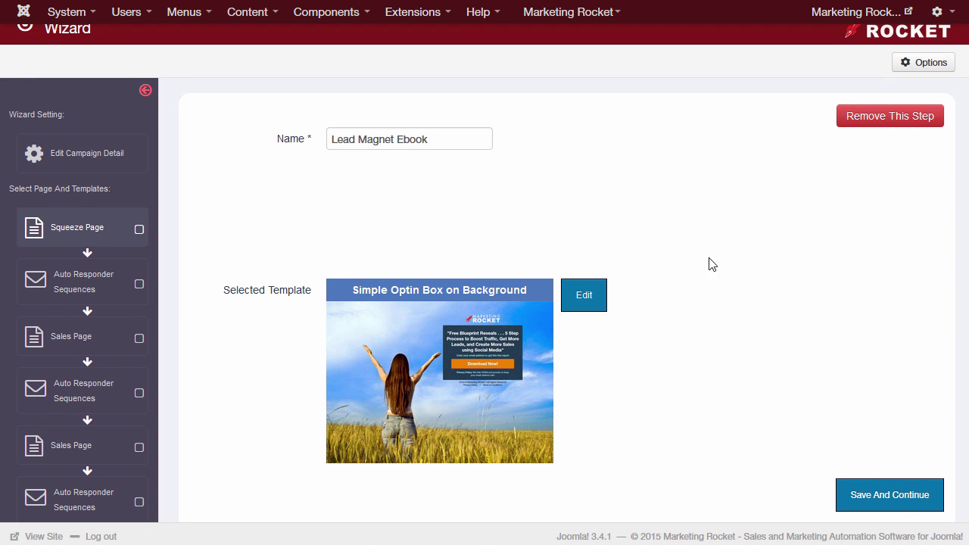
Save the squeeze page step, then fill the autoresponder's sender name and email from saved entries.
click(893, 500)
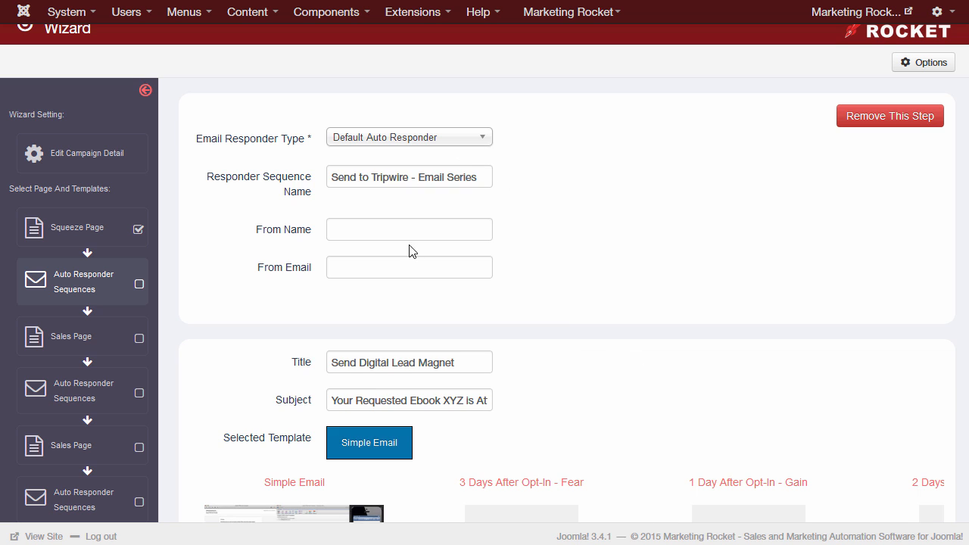
scroll(592, 277, down, 5)
scroll(592, 277, down, 5)
scroll(591, 277, down, 5)
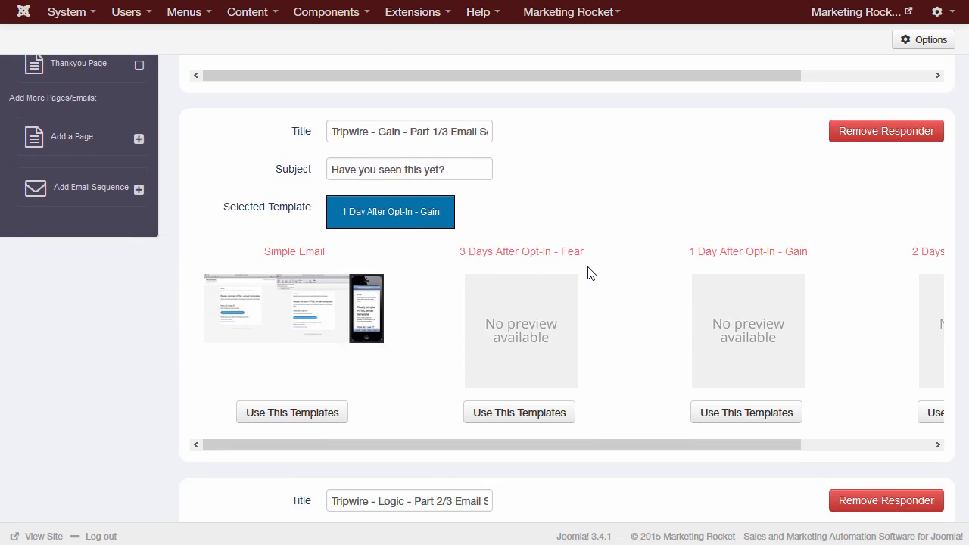
scroll(592, 278, down, 5)
scroll(591, 277, down, 3)
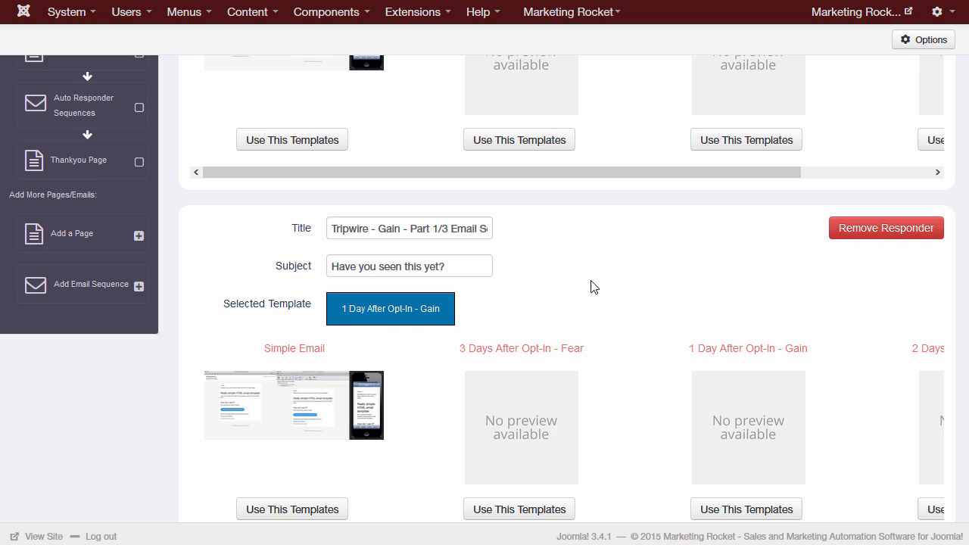
scroll(595, 287, up, 5)
scroll(594, 287, up, 5)
click(379, 246)
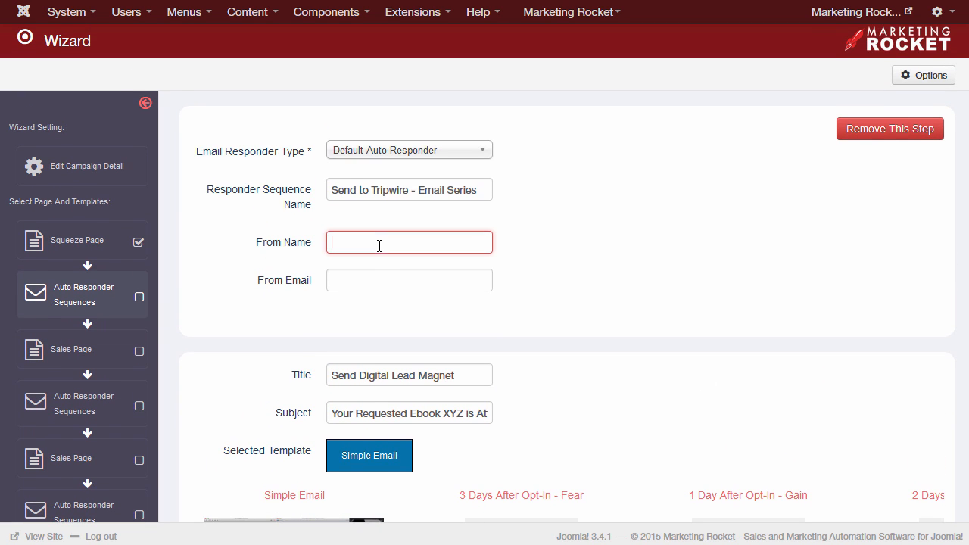
click(380, 264)
click(385, 280)
click(386, 303)
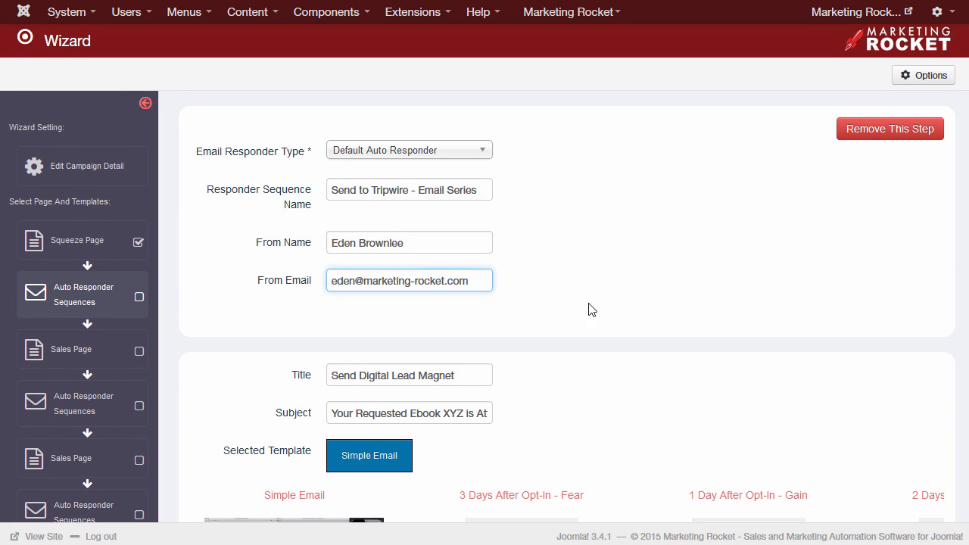
click(591, 308)
scroll(659, 333, down, 3)
scroll(674, 337, down, 5)
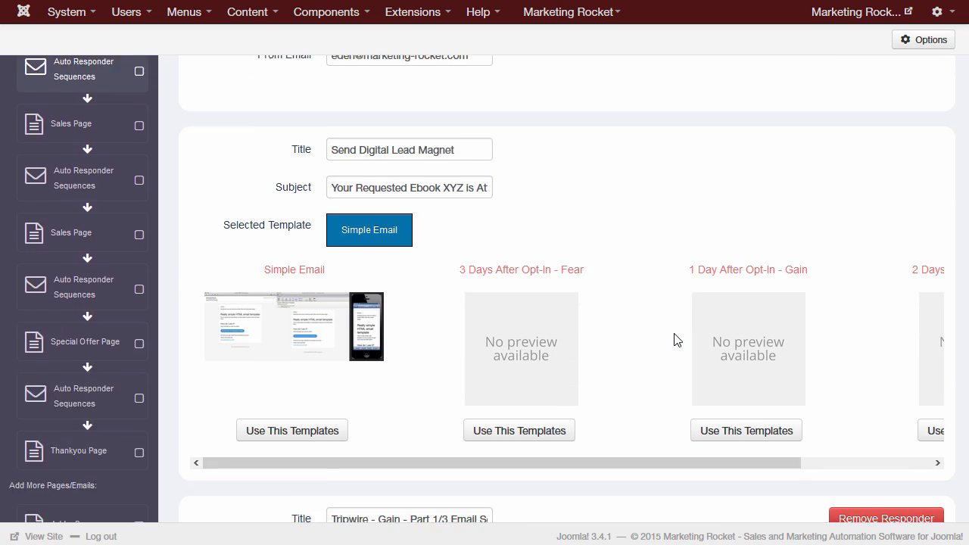
scroll(676, 337, down, 2)
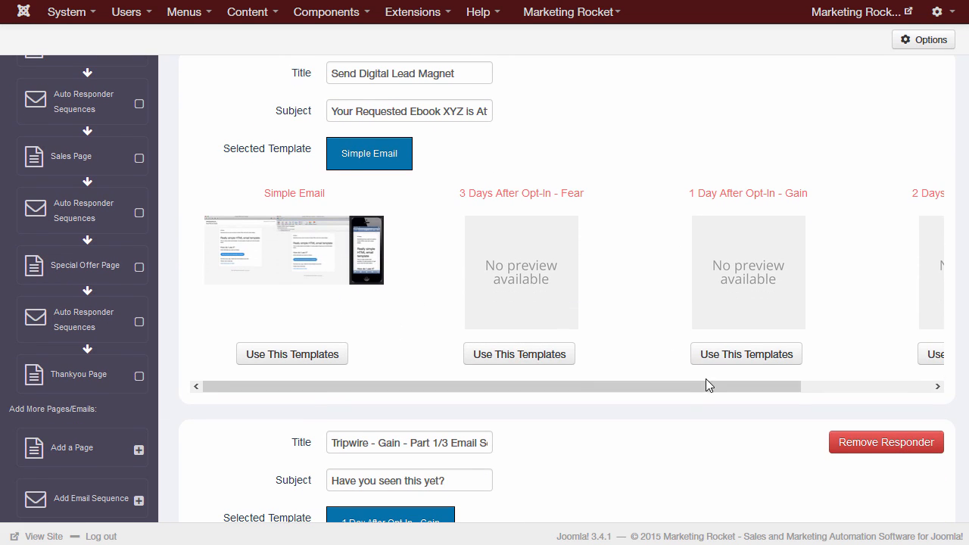
drag(705, 385, 443, 390)
scroll(673, 357, down, 4)
scroll(727, 364, down, 4)
scroll(757, 379, down, 4)
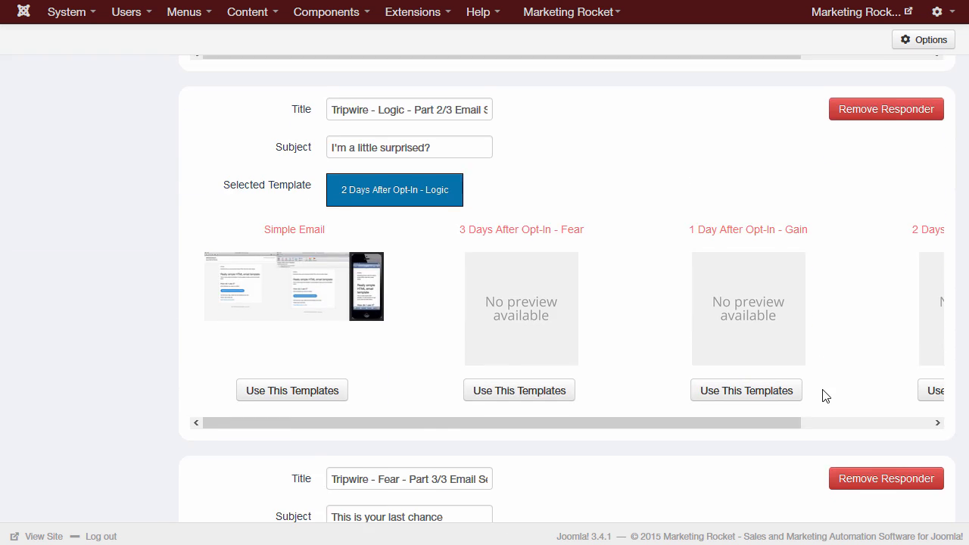
scroll(825, 395, down, 4)
scroll(825, 395, down, 3)
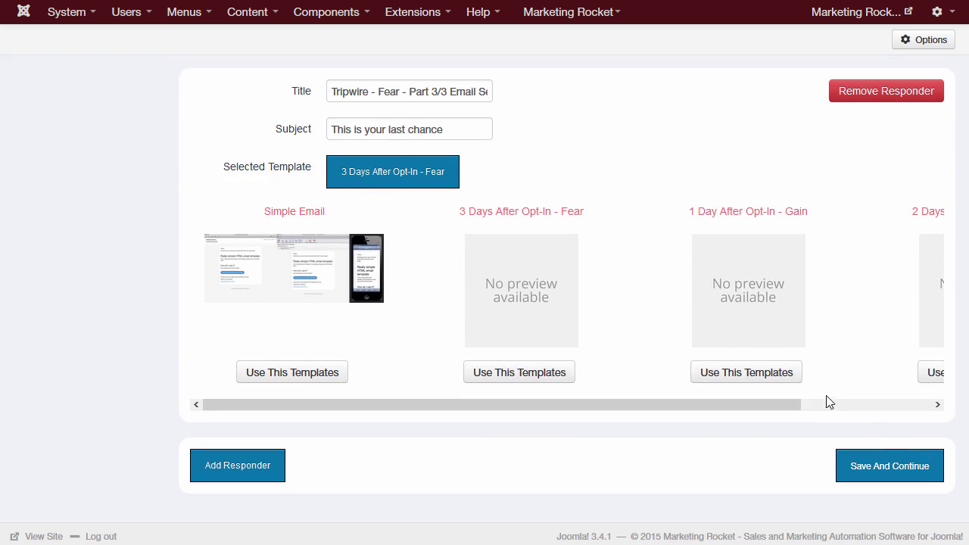
Save the four-email autoresponder sequence and continue to the sales page step.
click(876, 475)
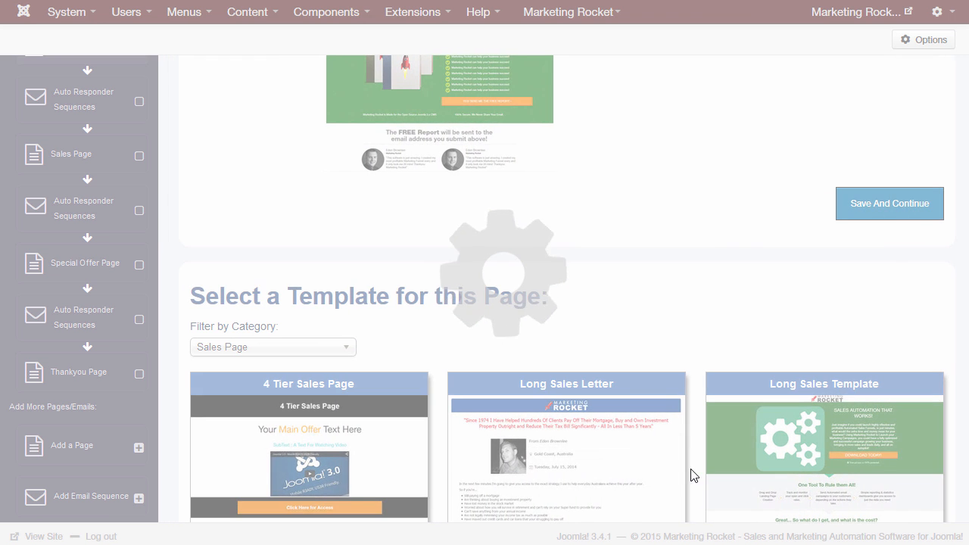
scroll(674, 277, up, 5)
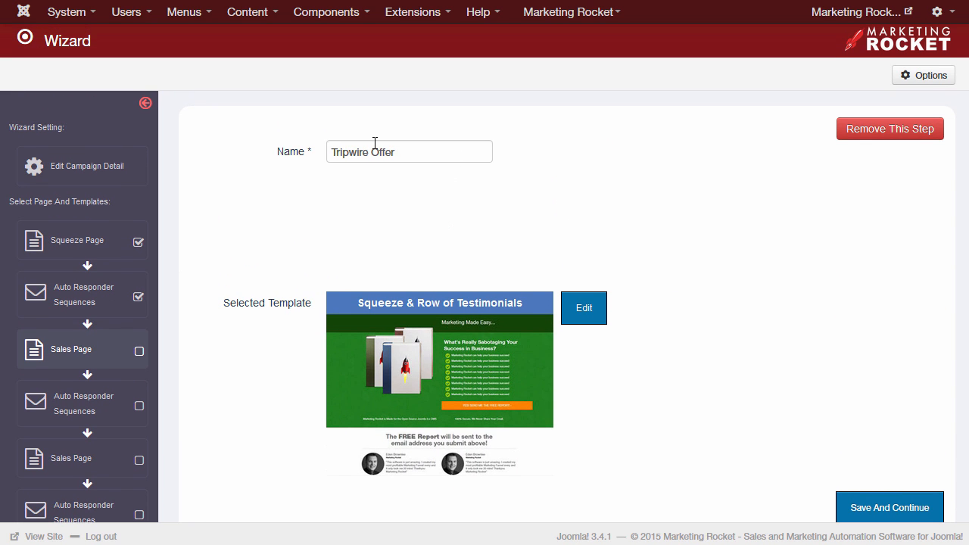
Confirm the step name reads Tripwire Offer and edit its template in Manage Landing.
drag(396, 152, 284, 159)
click(432, 158)
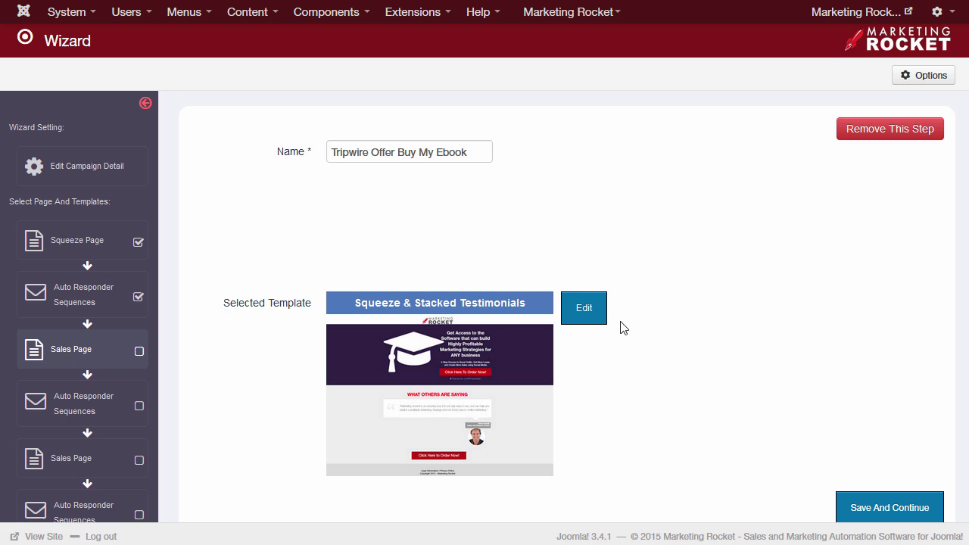
click(583, 307)
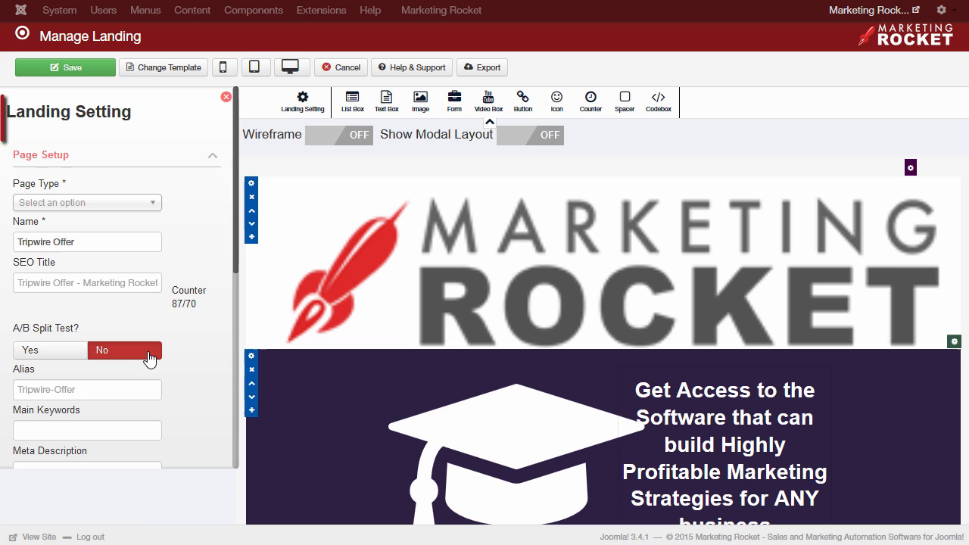
scroll(163, 409, down, 3)
scroll(169, 446, down, 3)
scroll(169, 446, down, 3)
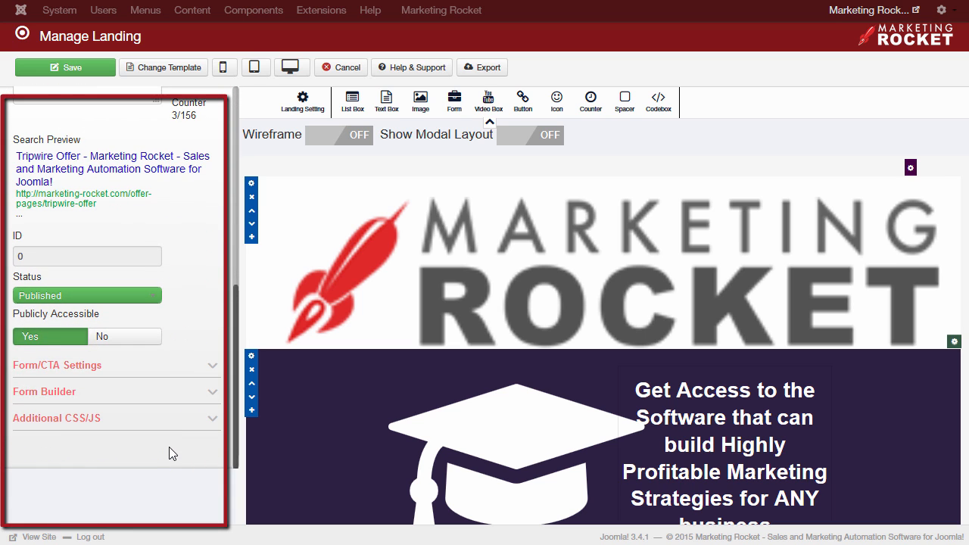
scroll(170, 444, up, 4)
scroll(170, 445, up, 4)
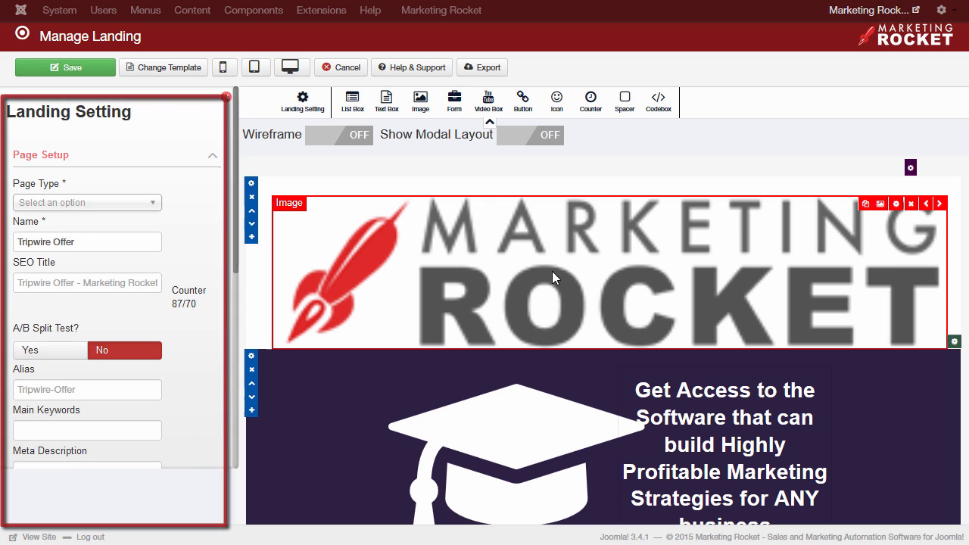
scroll(552, 271, down, 5)
scroll(552, 271, down, 5)
scroll(606, 273, down, 5)
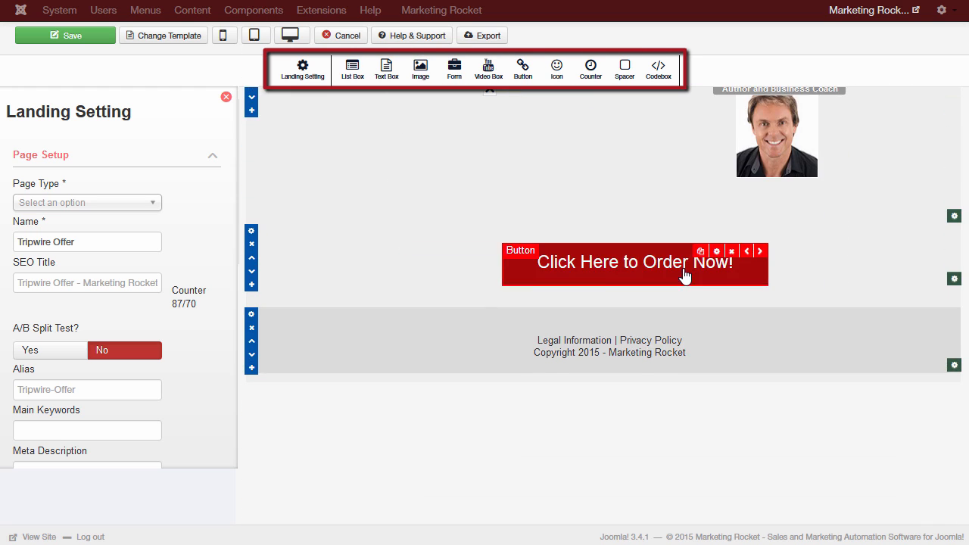
scroll(685, 274, up, 5)
scroll(686, 274, up, 5)
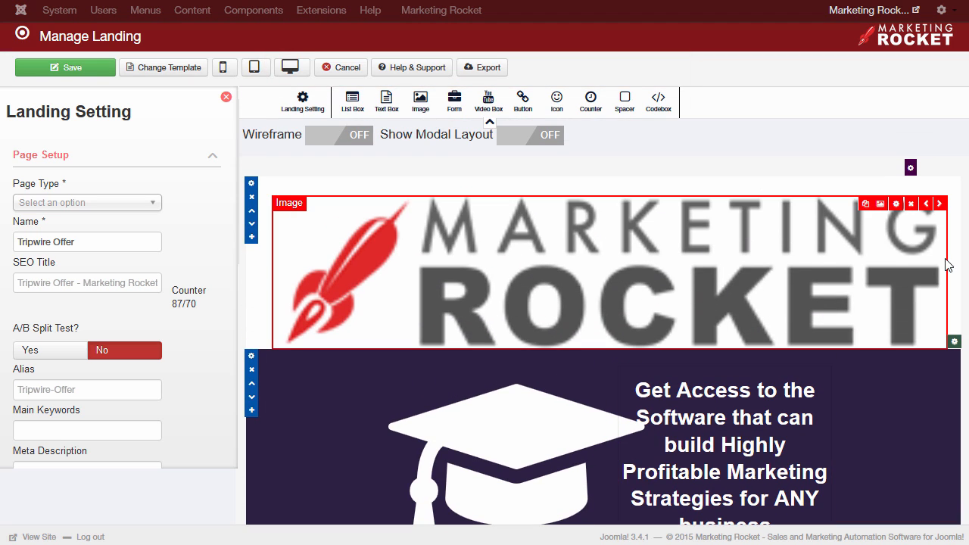
Drag the header logo's right edge left to shrink it, then toggle the settings panel.
drag(948, 260, 725, 243)
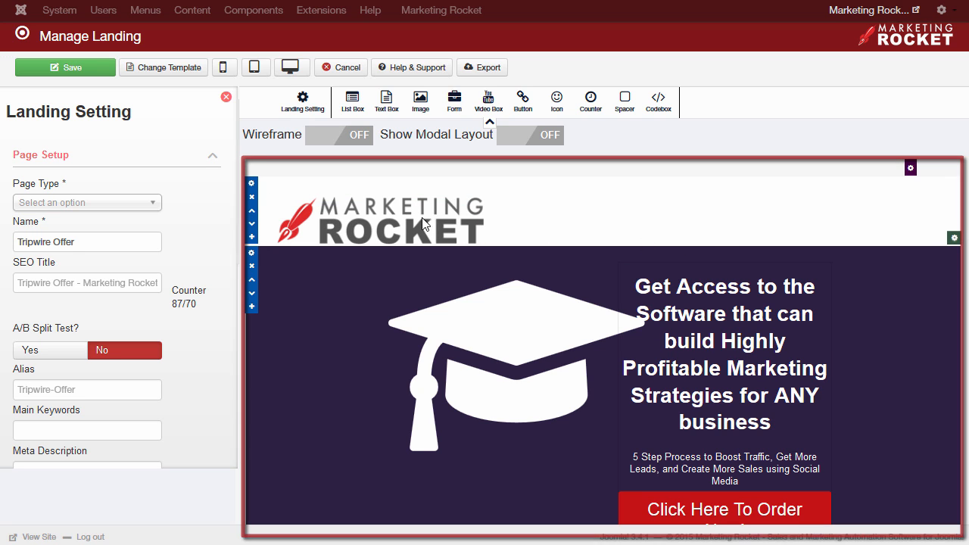
click(227, 99)
click(302, 101)
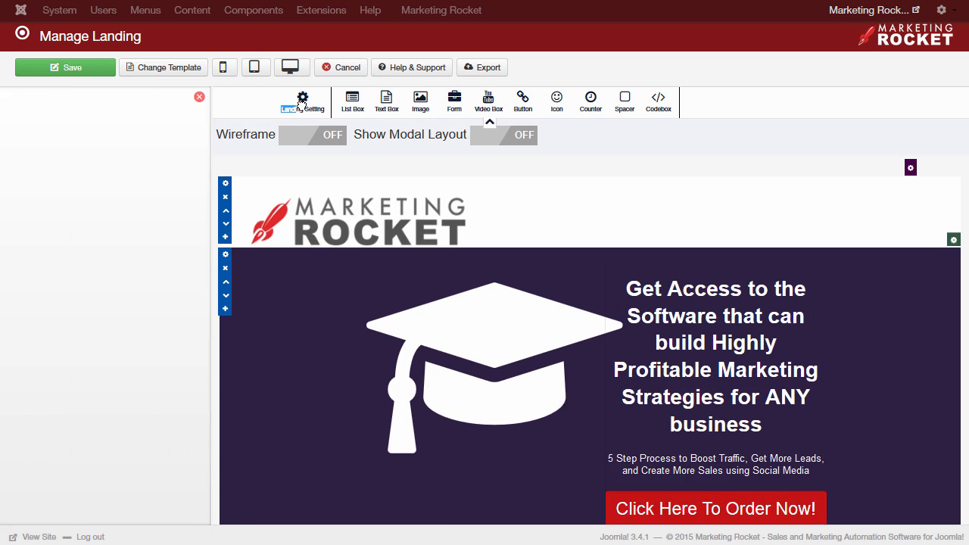
Set the Page Type to Sales Page and review the page name Tripwire Offer.
click(87, 202)
click(46, 252)
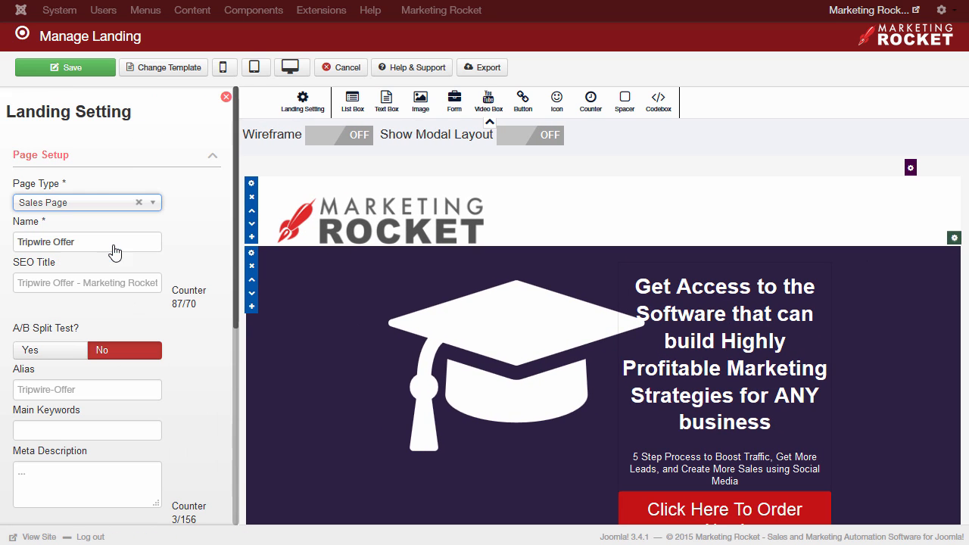
double_click(67, 241)
click(113, 242)
click(227, 254)
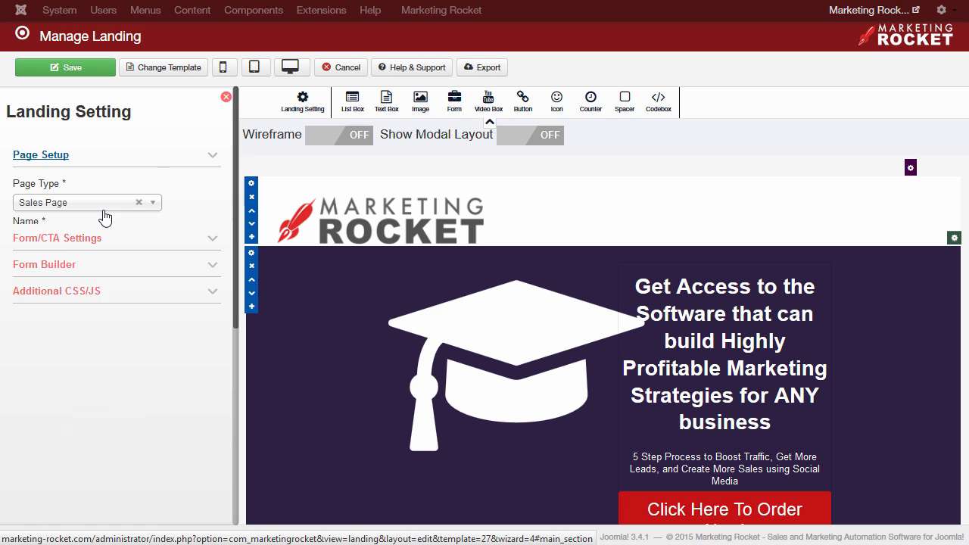
Enable PayPal payment with price 7 and pick the PayPal account.
click(30, 371)
click(77, 412)
text(7)
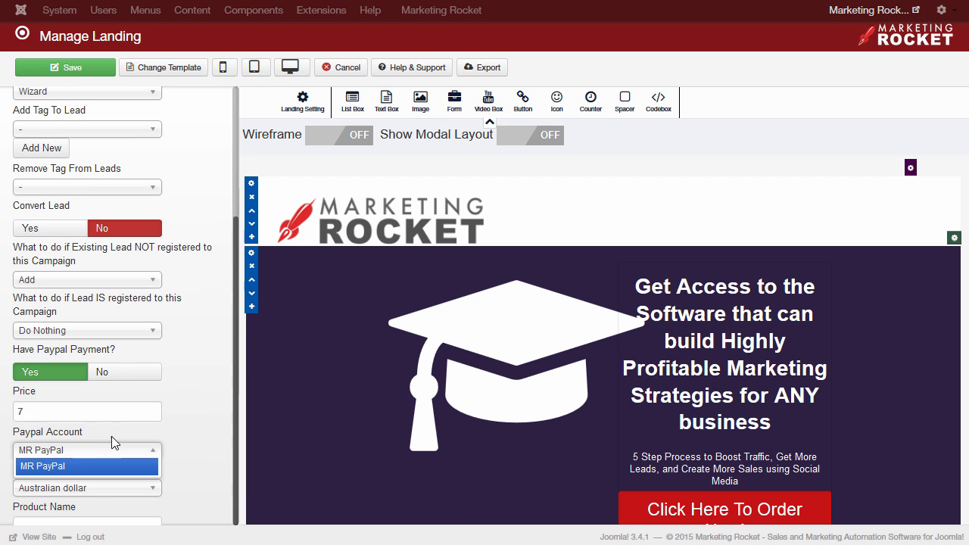
scroll(77, 419, down, 2)
click(60, 364)
text(My Tripwire Download)
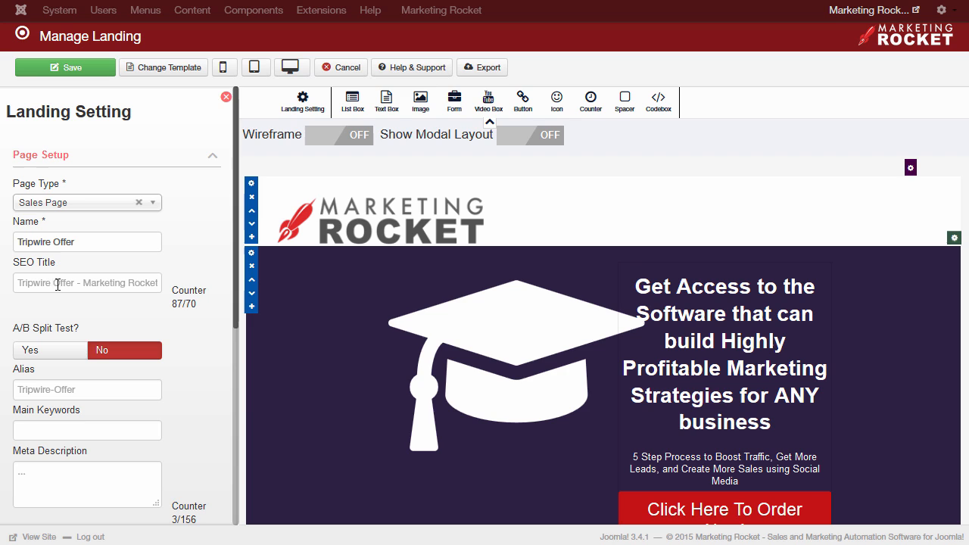
Review the hero heading text box with its Get Access wording.
click(730, 325)
drag(634, 286, 723, 290)
click(760, 339)
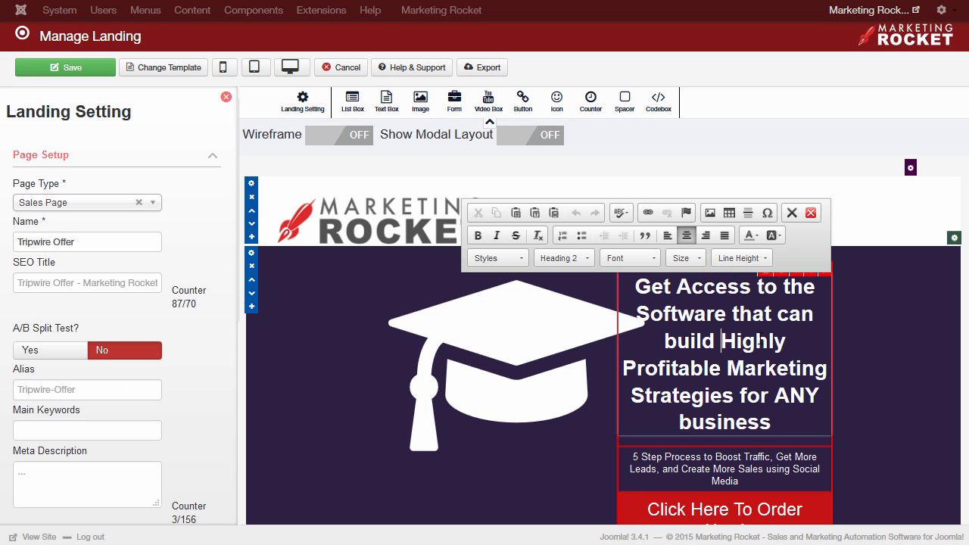
click(220, 235)
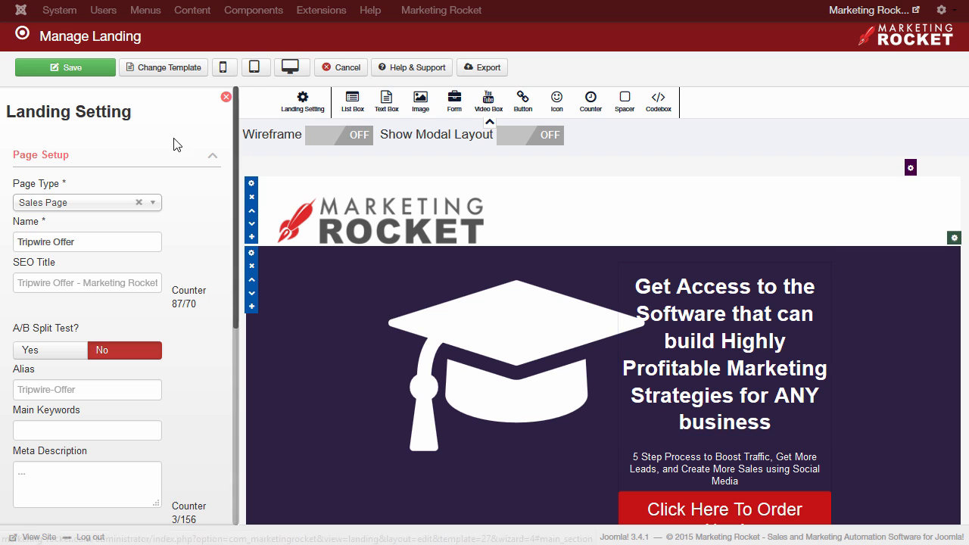
Review the Form/CTA Settings with PayPal payment on, then hide the sidebar.
click(162, 161)
click(97, 184)
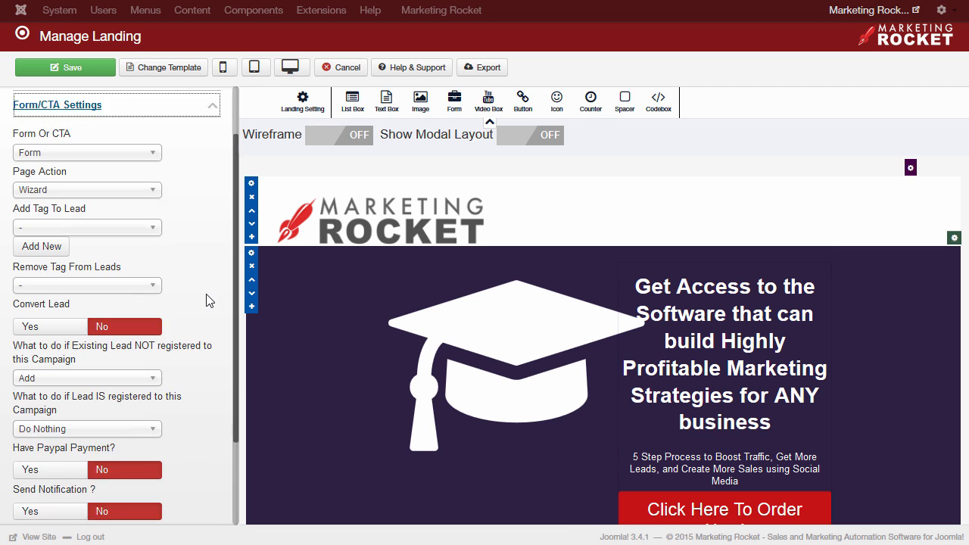
scroll(183, 303, down, 5)
click(53, 372)
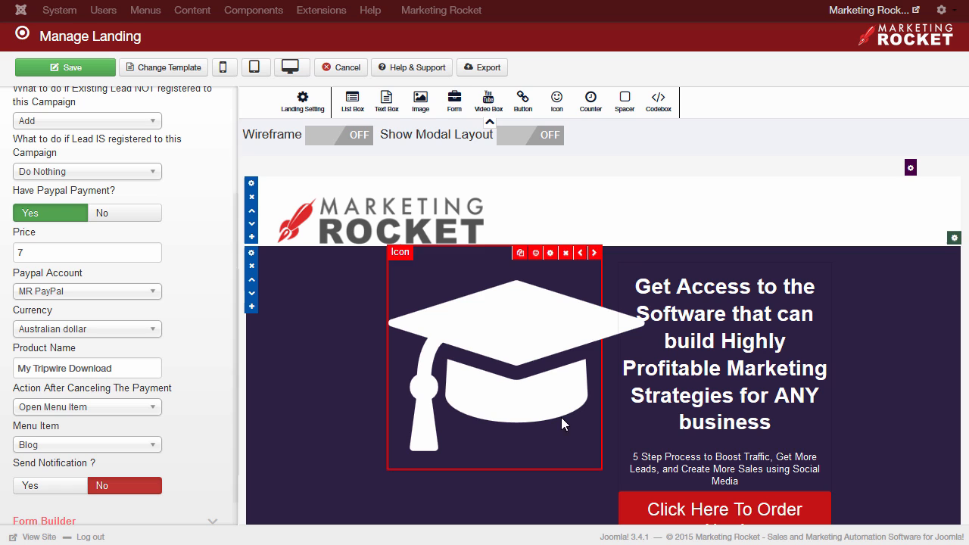
click(776, 405)
scroll(871, 345, down, 1)
scroll(871, 345, up, 1)
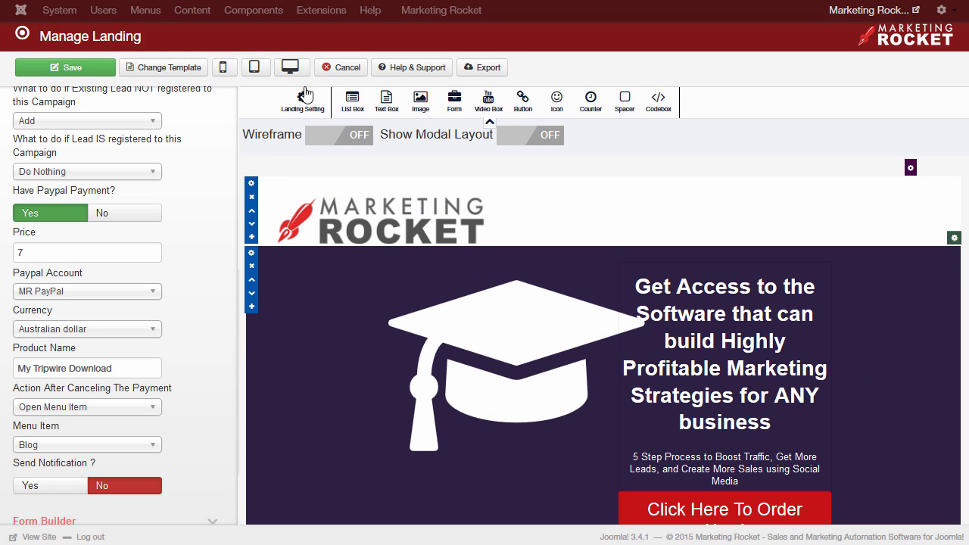
scroll(197, 146, up, 5)
click(225, 87)
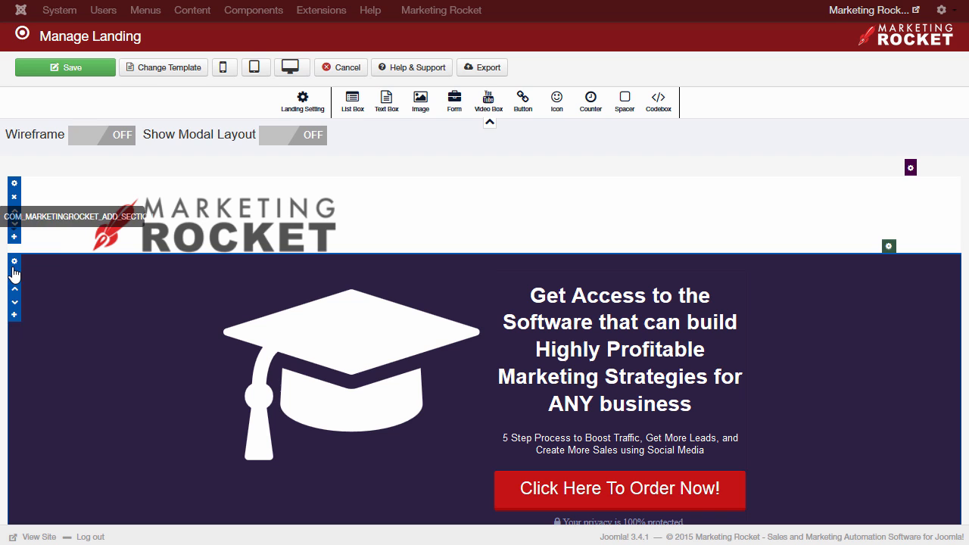
scroll(68, 351, down, 5)
scroll(74, 353, down, 2)
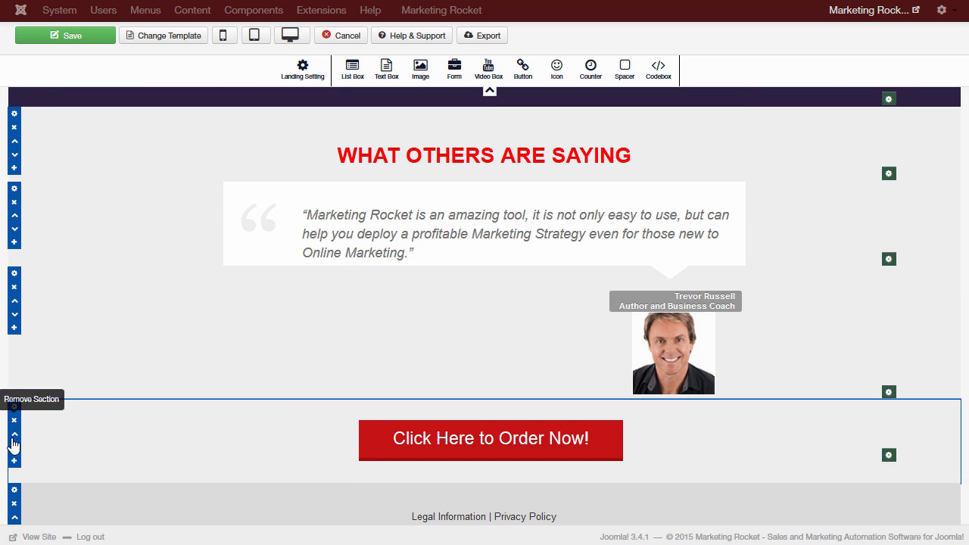
scroll(15, 454, down, 5)
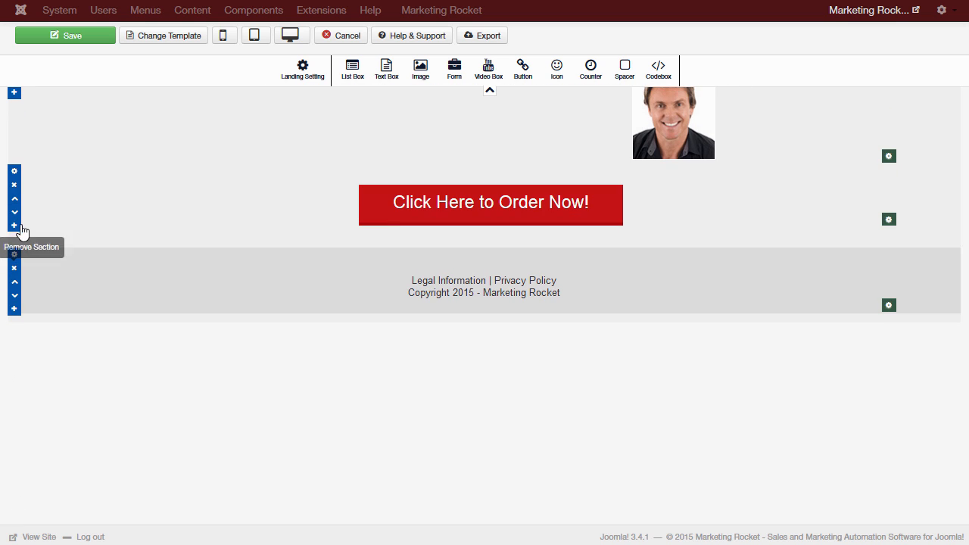
scroll(16, 190, up, 3)
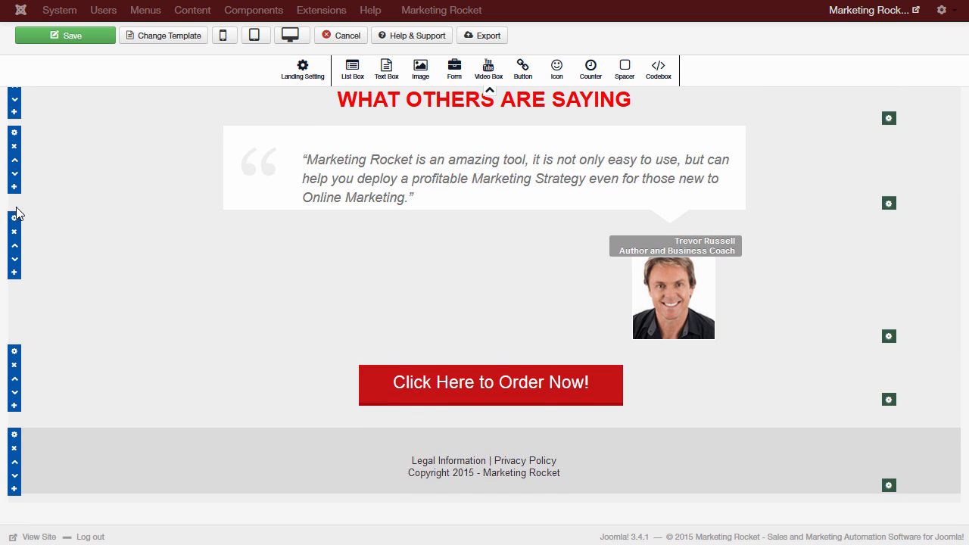
scroll(17, 237, up, 3)
scroll(25, 243, up, 5)
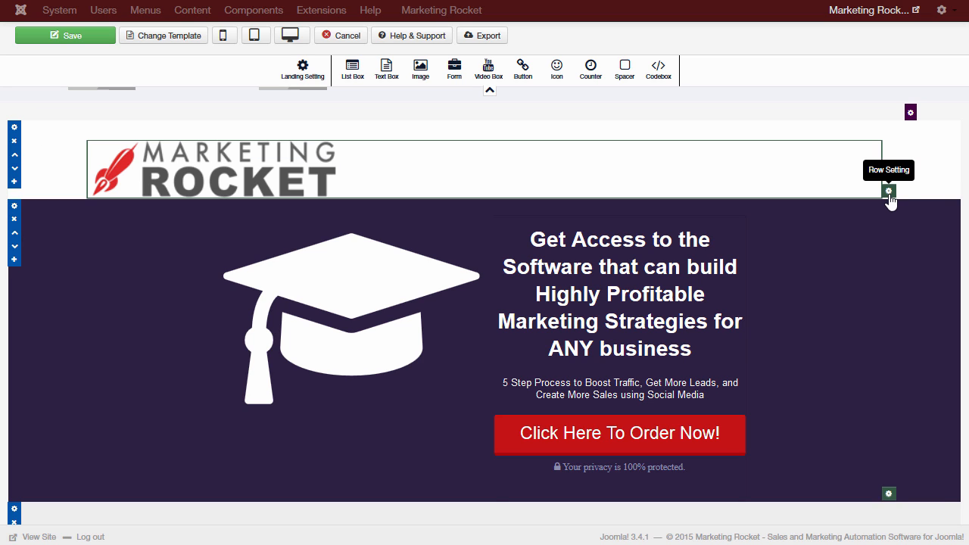
scroll(890, 501, down, 3)
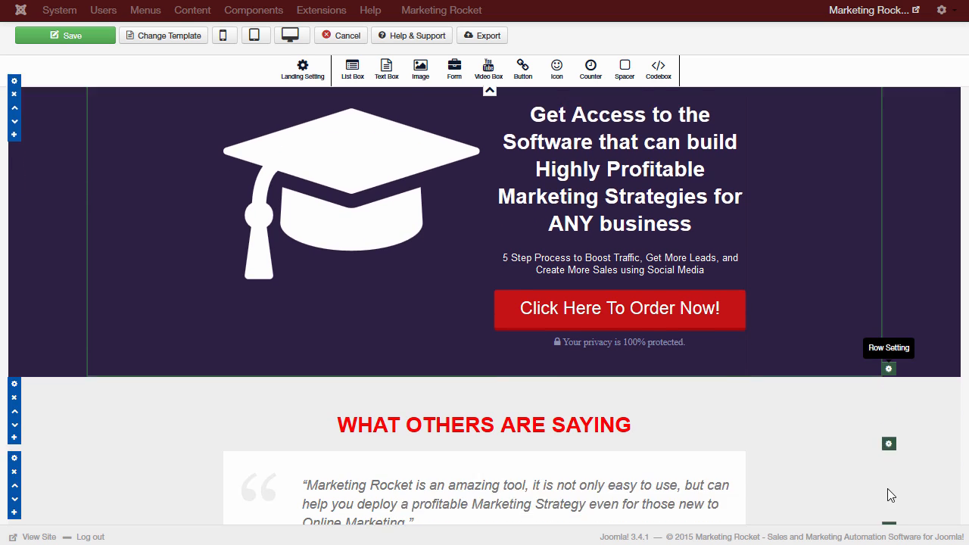
scroll(891, 417, down, 2)
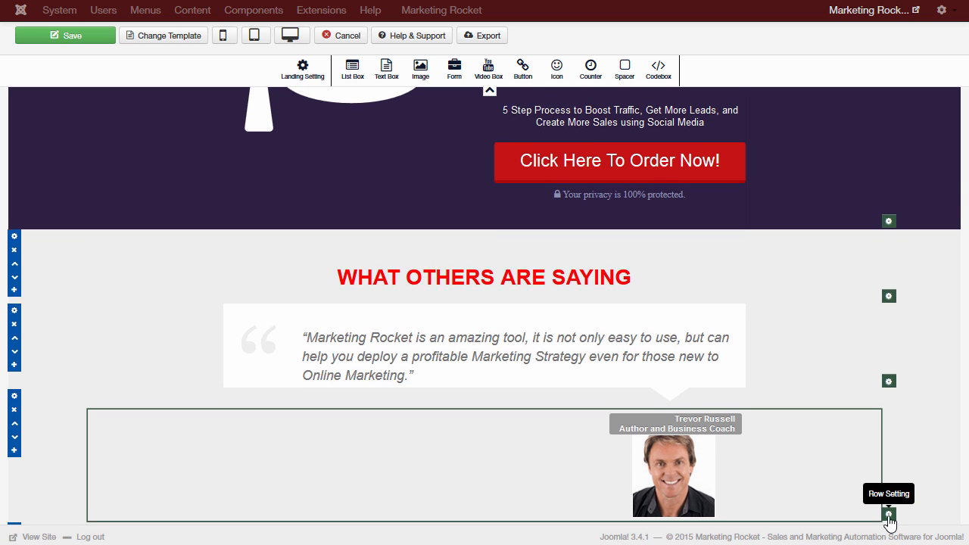
scroll(889, 522, down, 3)
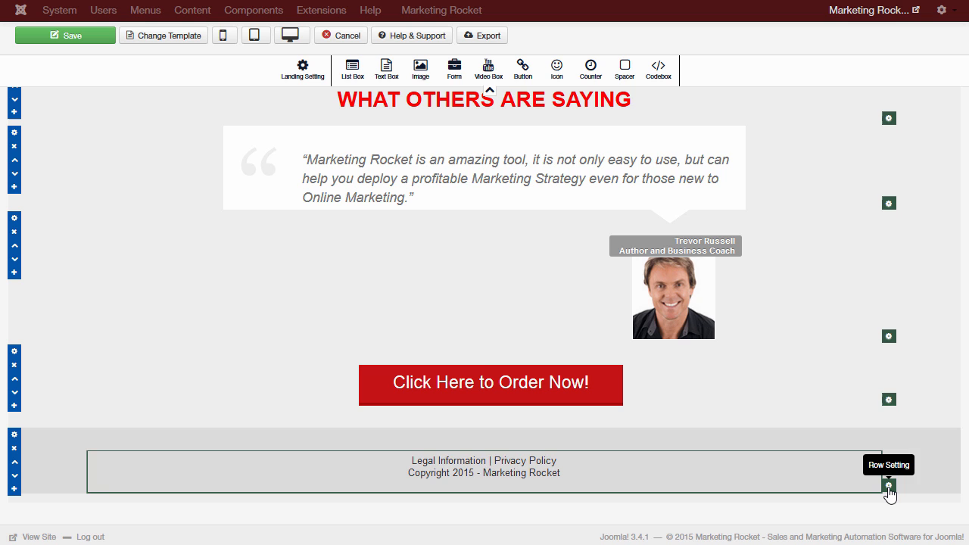
click(889, 400)
click(226, 89)
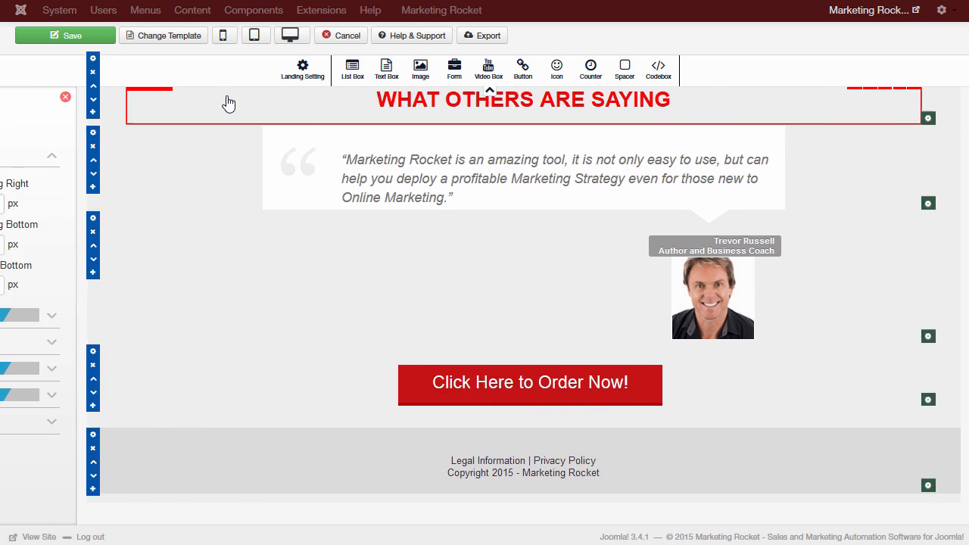
scroll(894, 205, up, 8)
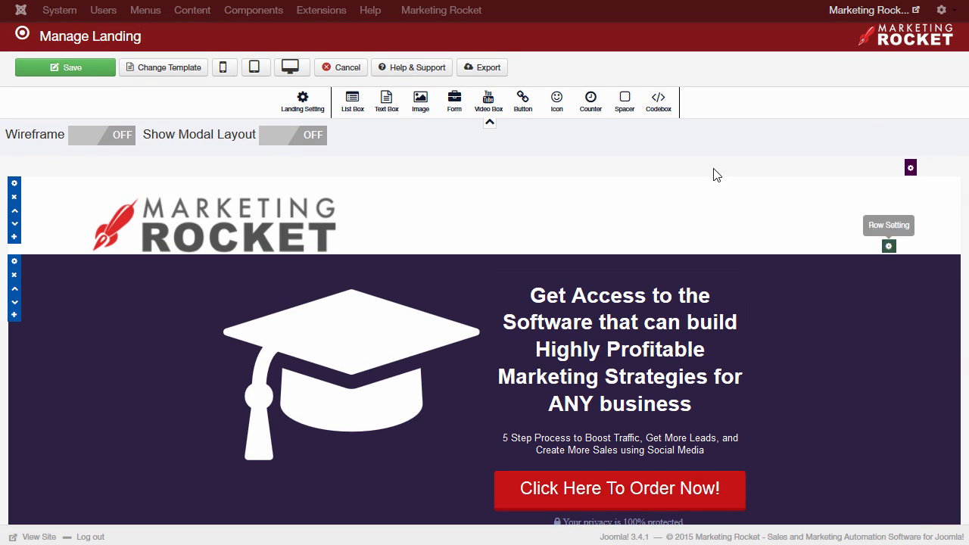
mouse_move(350, 365)
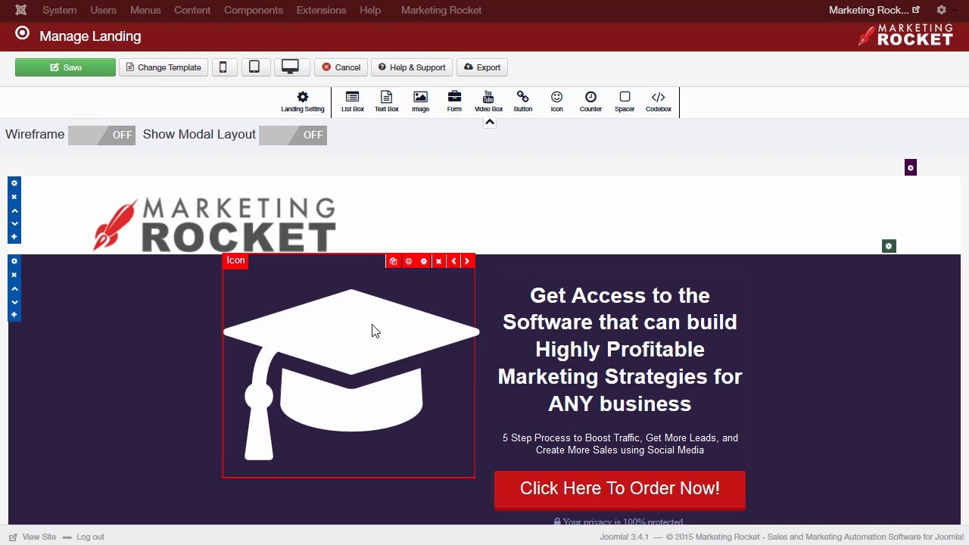
Insert a Video Box beside the logo in the top row and narrow its width.
drag(487, 99, 480, 237)
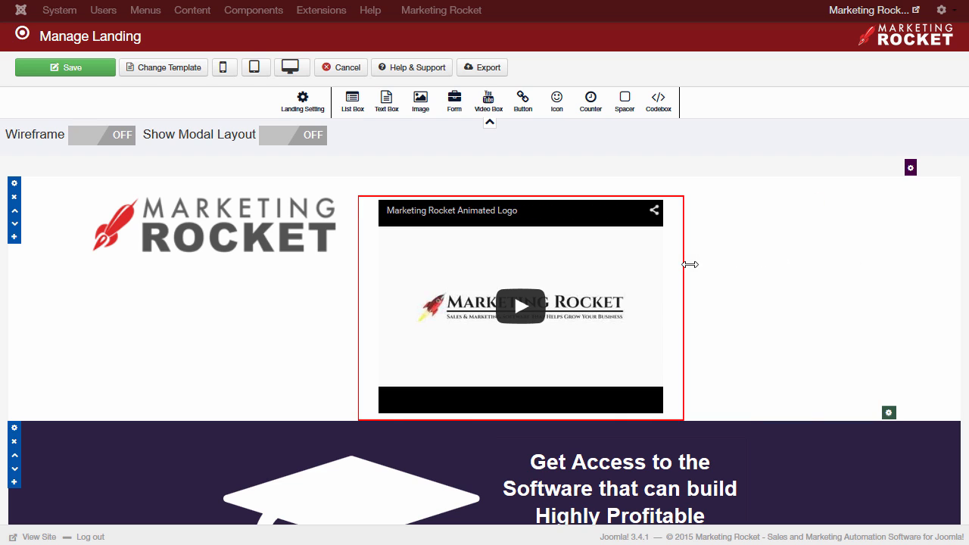
drag(884, 262, 815, 264)
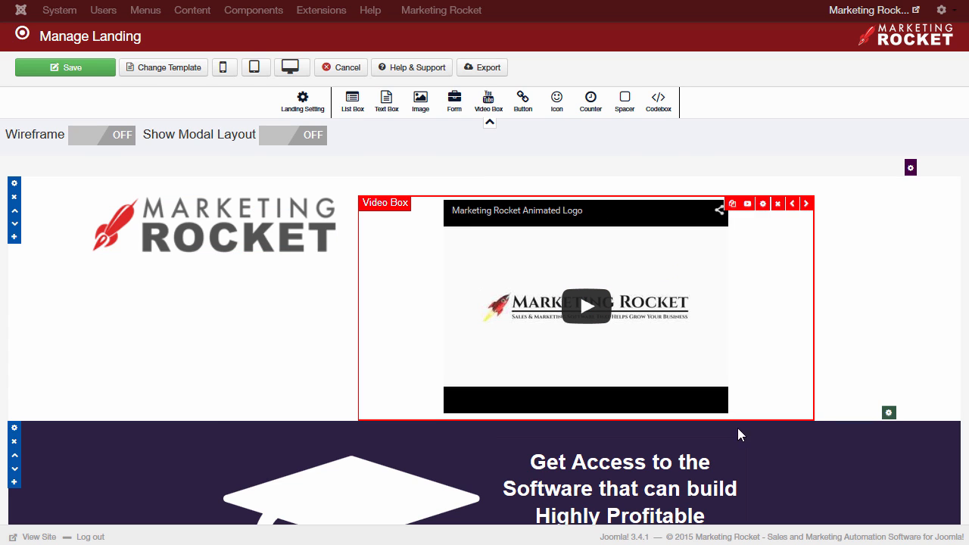
scroll(358, 484, down, 3)
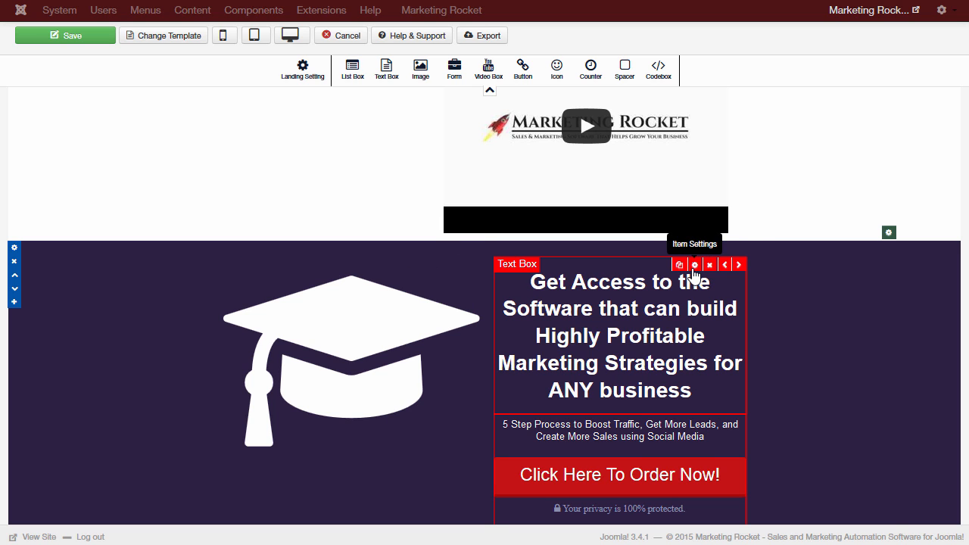
scroll(695, 272, down, 1)
scroll(695, 302, down, 4)
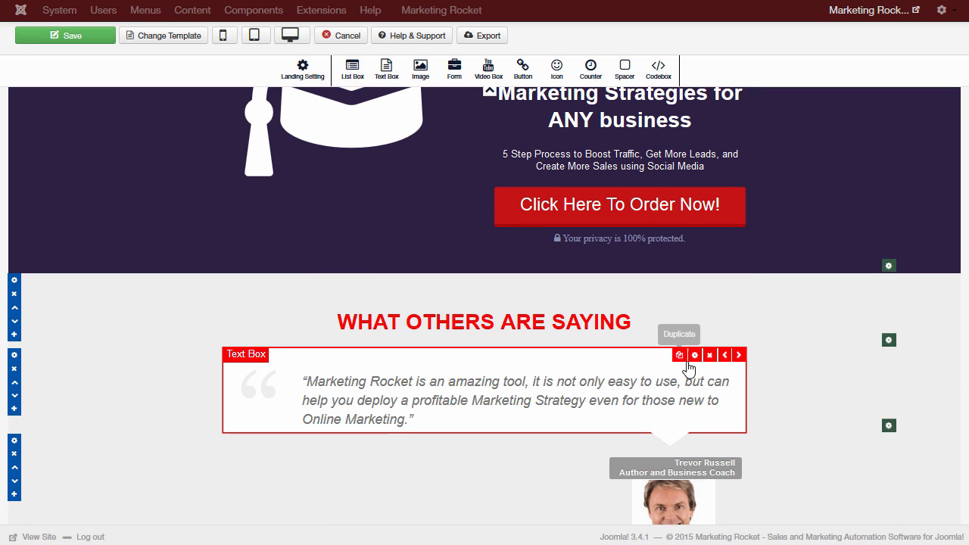
click(471, 317)
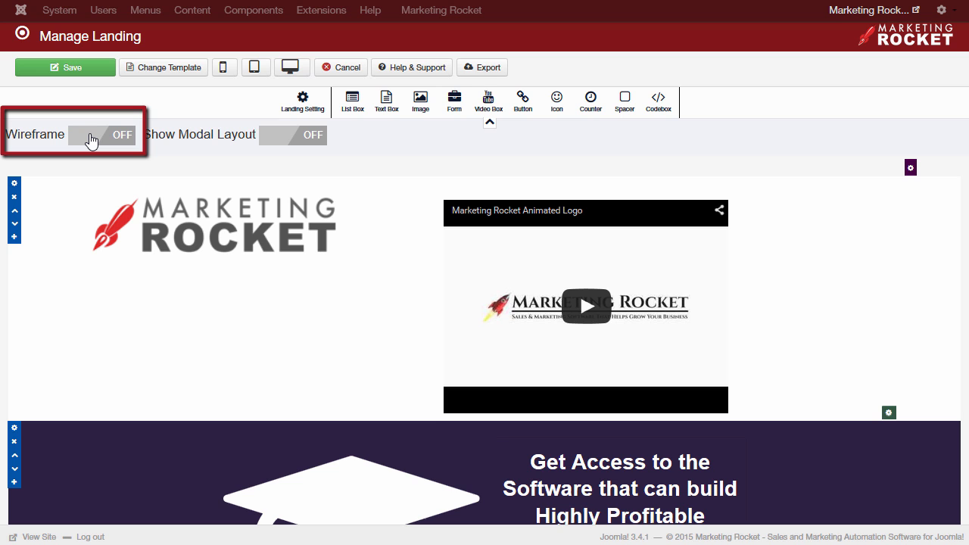
Switch Wireframe ON to outline the page's rows and elements.
click(91, 138)
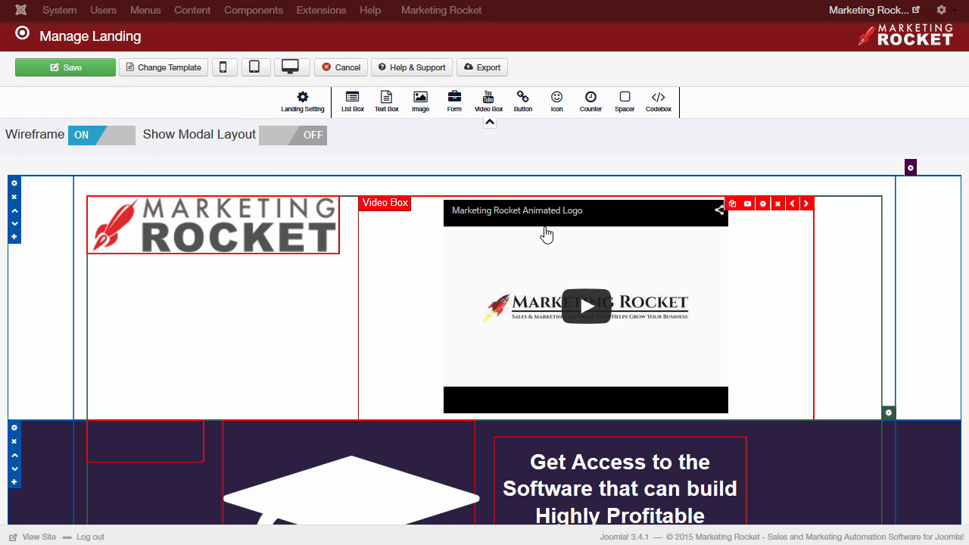
scroll(549, 241, down, 3)
scroll(549, 241, down, 5)
scroll(489, 261, down, 5)
scroll(469, 280, down, 4)
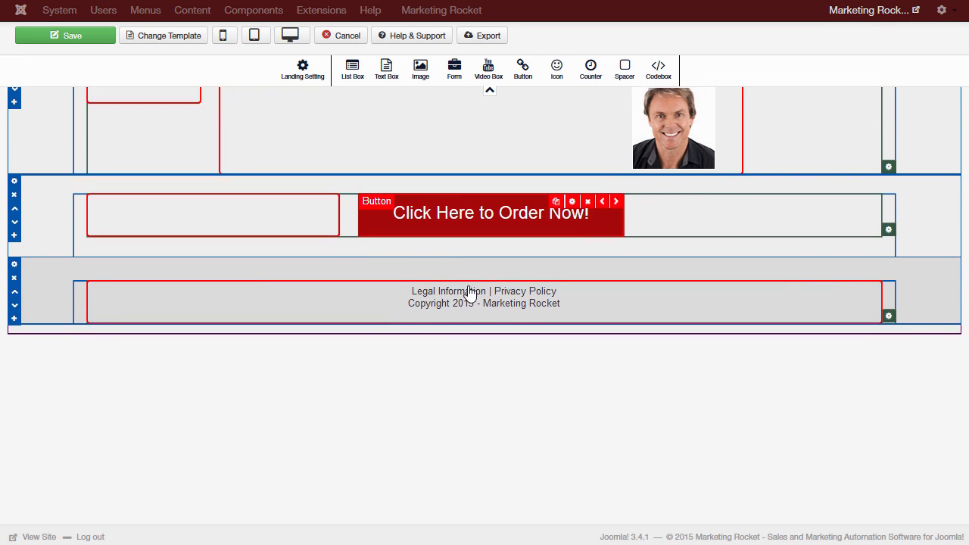
scroll(469, 287, down, 2)
scroll(469, 286, up, 5)
scroll(469, 286, up, 5)
scroll(468, 288, up, 5)
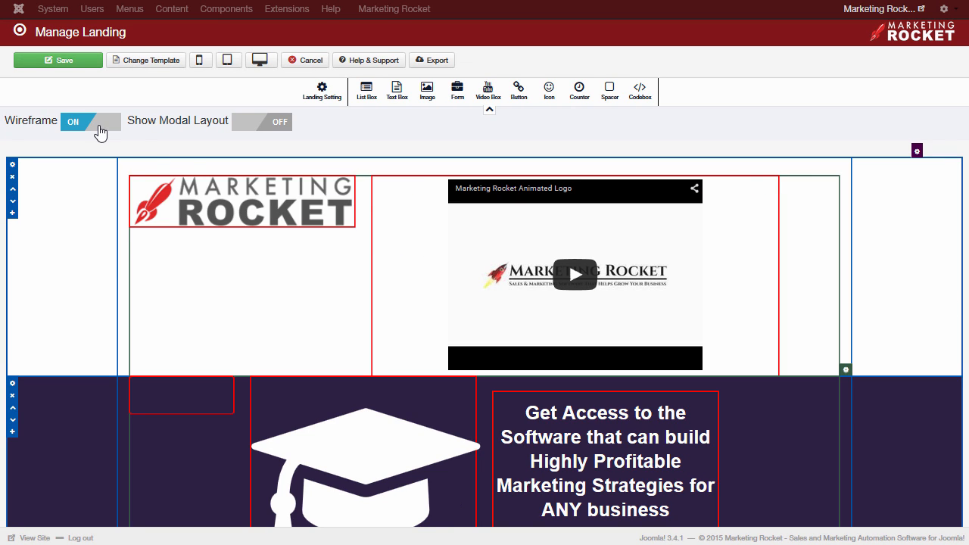
Turn Wireframe off and change the hero heading's ending to "Highly Profitable Product.".
click(101, 134)
scroll(500, 227, down, 3)
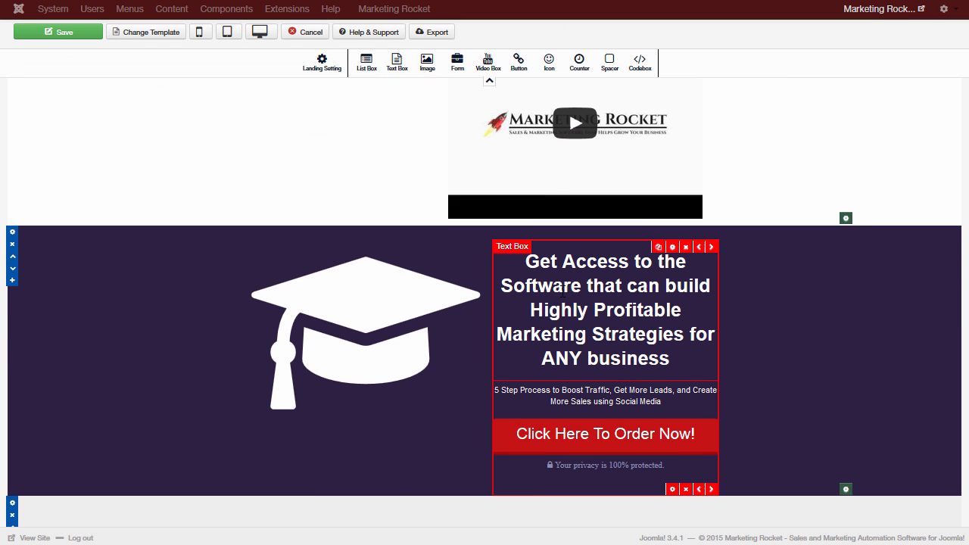
scroll(559, 280, down, 1)
click(559, 280)
mouse_move(528, 256)
mouse_down()
mouse_move(681, 256)
mouse_move(589, 279)
mouse_up()
drag(671, 351, 509, 327)
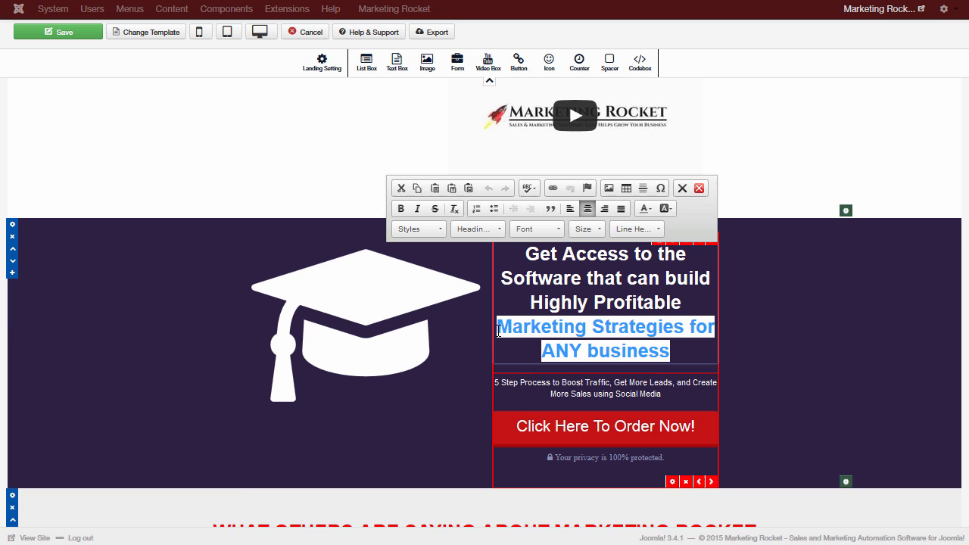
text(St)
key(BackSpace)
key(BackSpace)
text(Mar)
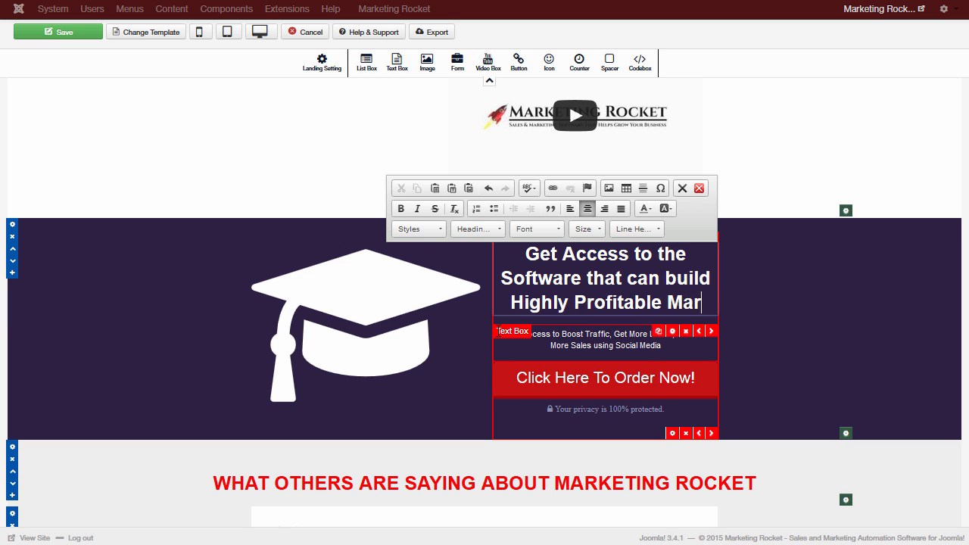
text(keting)
key(BackSpace)
key(BackSpace)
key(BackSpace)
key(BackSpace)
key(BackSpace)
key(BackSpace)
key(BackSpace)
key(BackSpace)
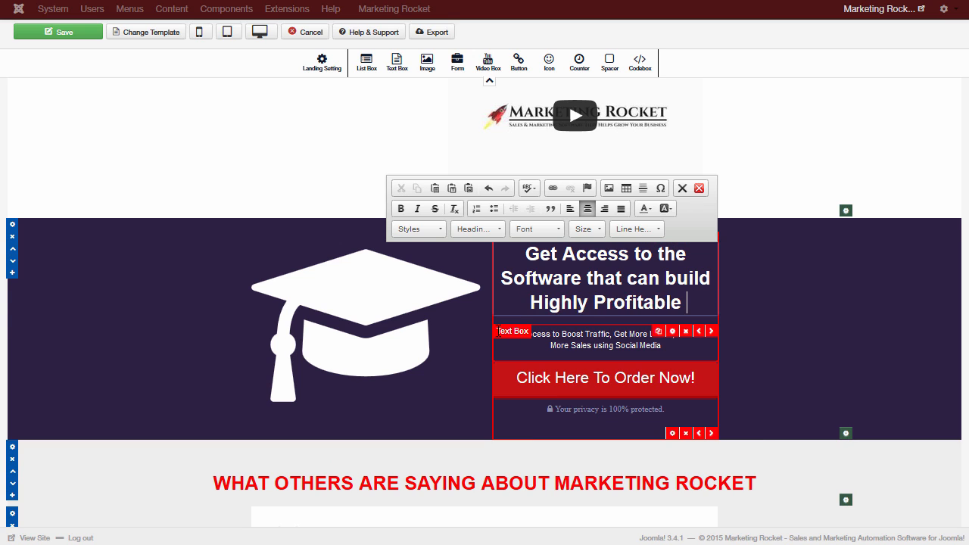
text(Product.)
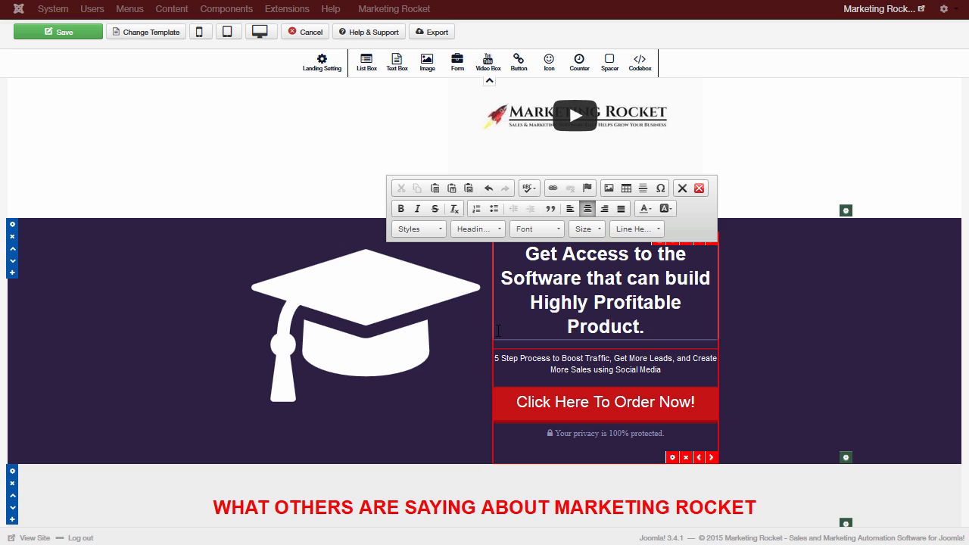
click(731, 404)
mouse_move(364, 325)
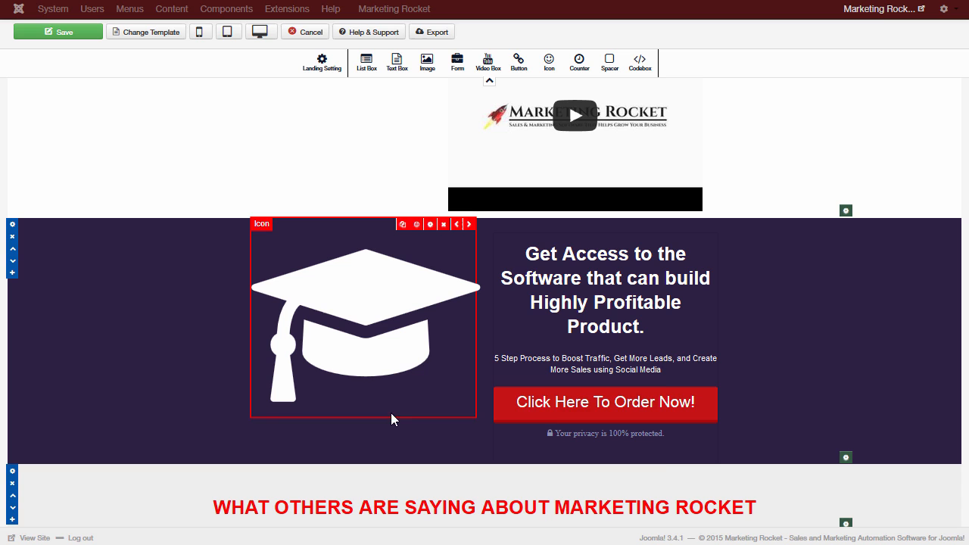
View and close the order button's Button Style settings.
click(620, 403)
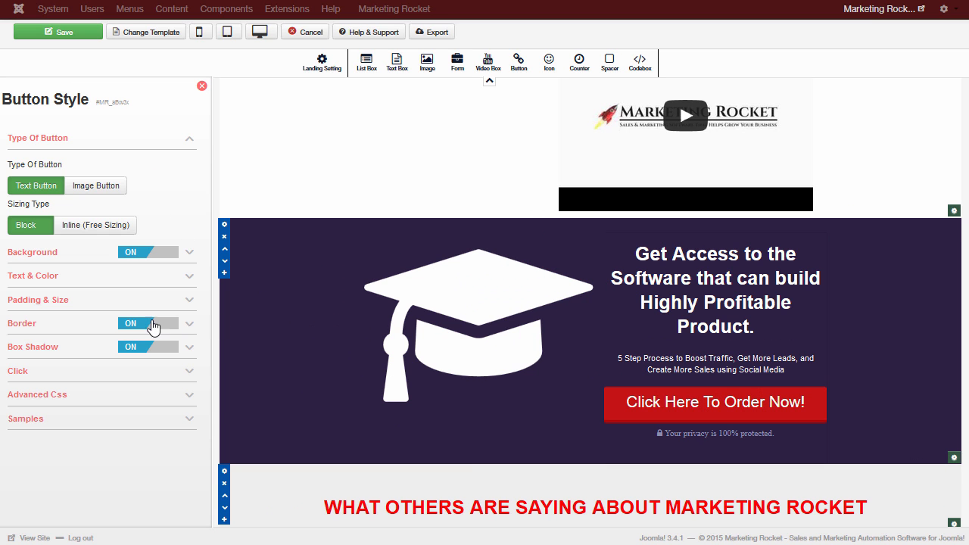
scroll(498, 376, up, 5)
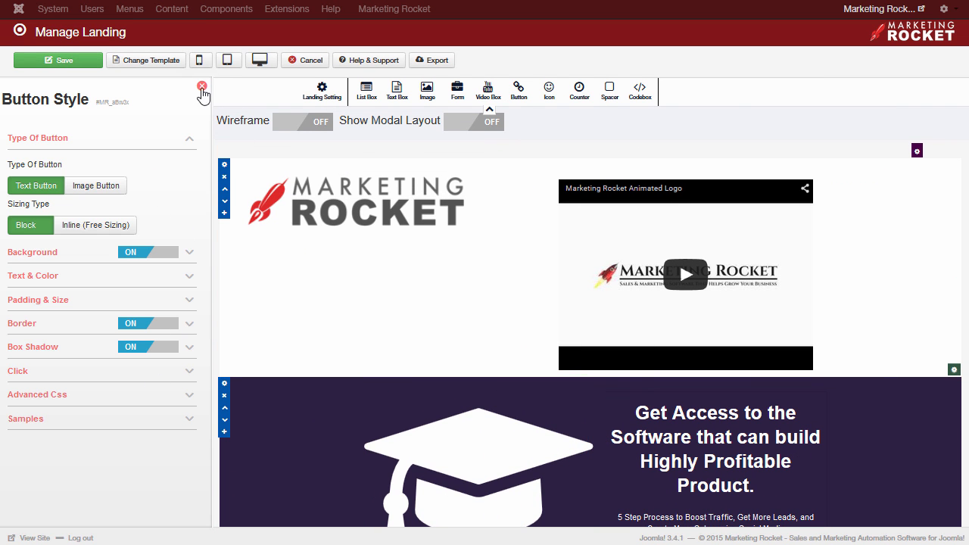
click(203, 89)
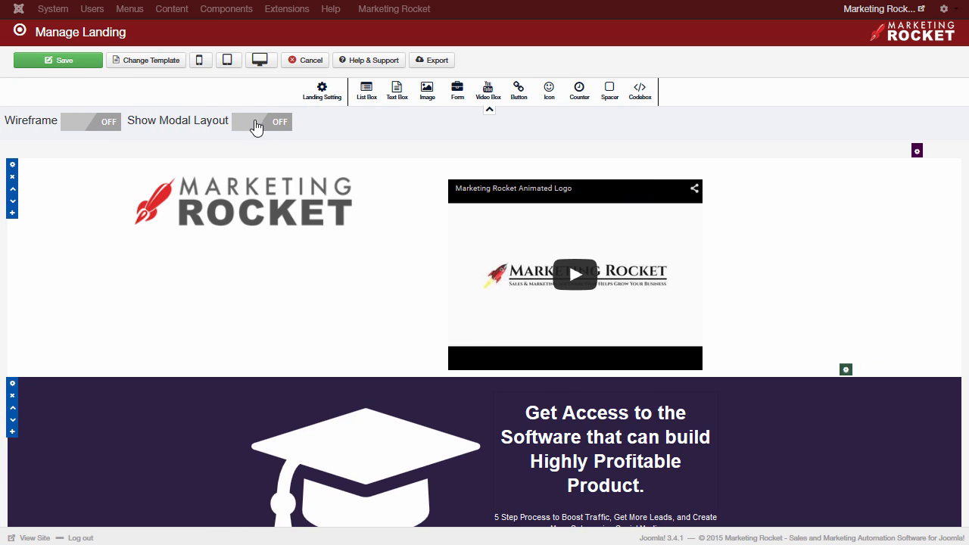
Switch Show Modal Layout ON and review the pop-up opt-in form heading.
click(260, 122)
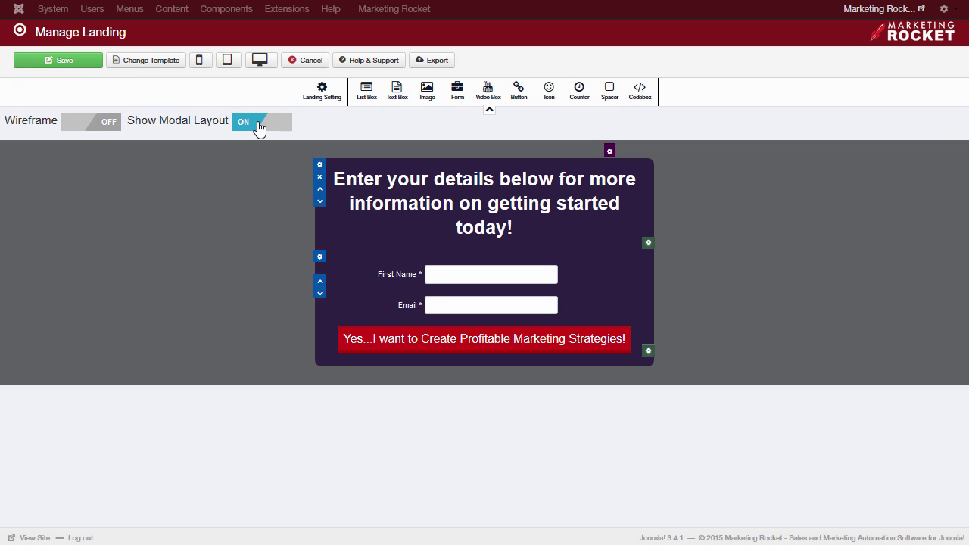
click(461, 197)
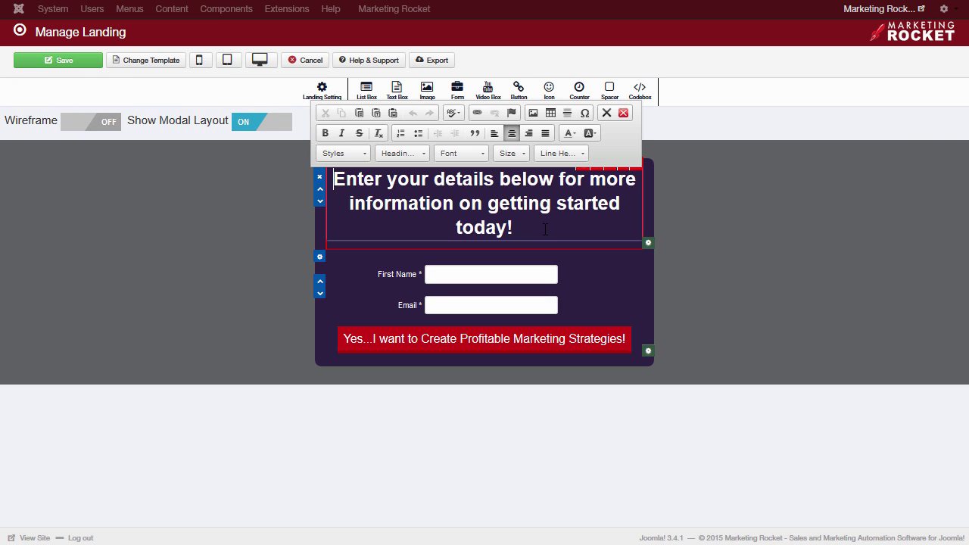
click(748, 270)
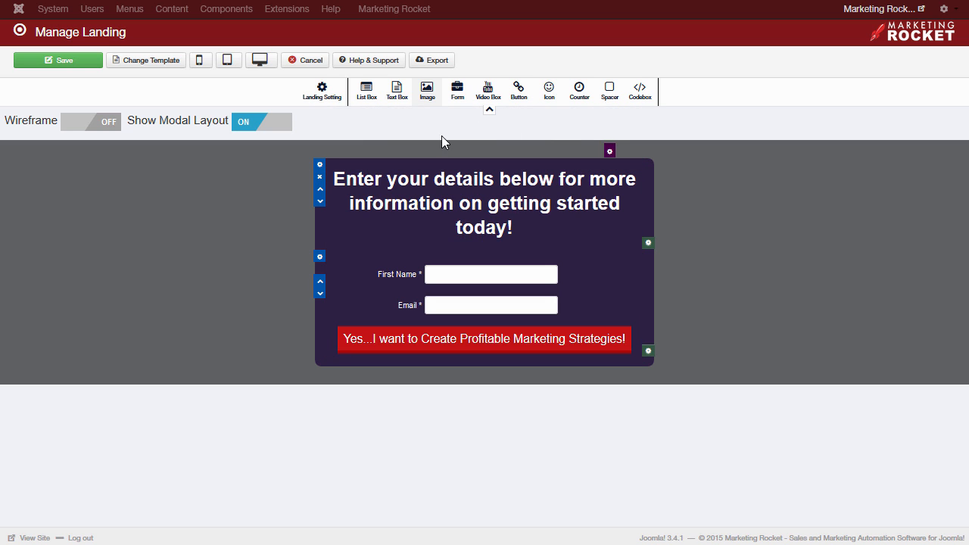
Go into Landing Setting and expand the Form Builder section.
click(321, 91)
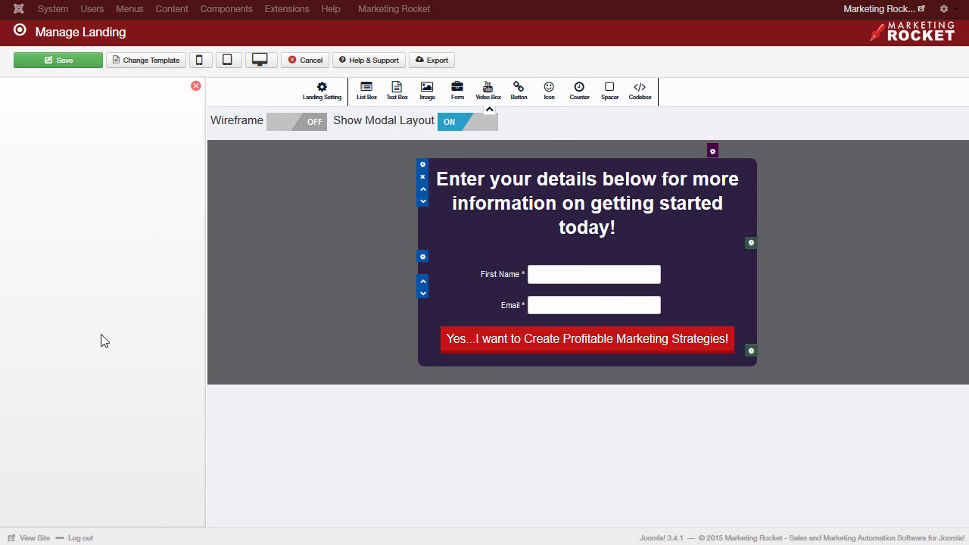
scroll(105, 340, down, 5)
click(76, 461)
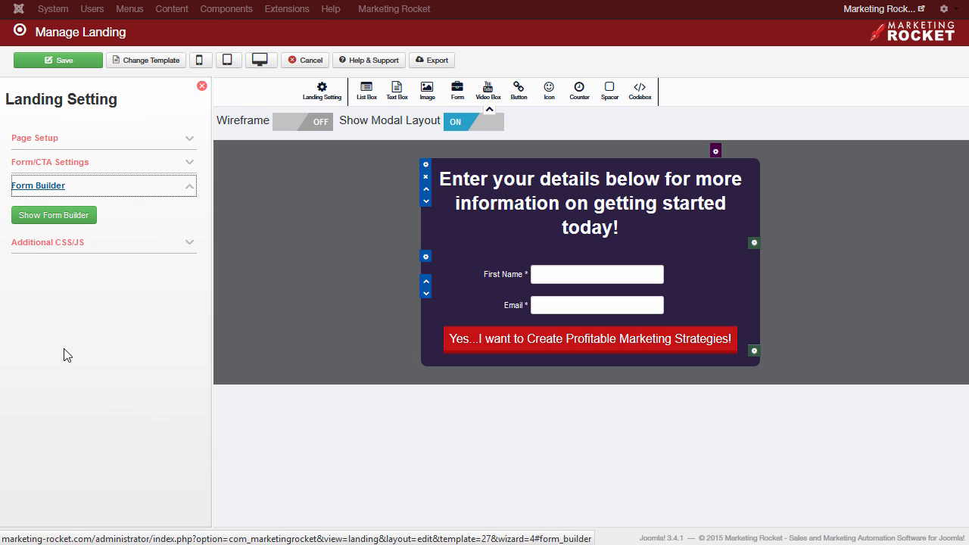
In the form builder, add an Email field and a Website field to the opt-in form.
click(53, 215)
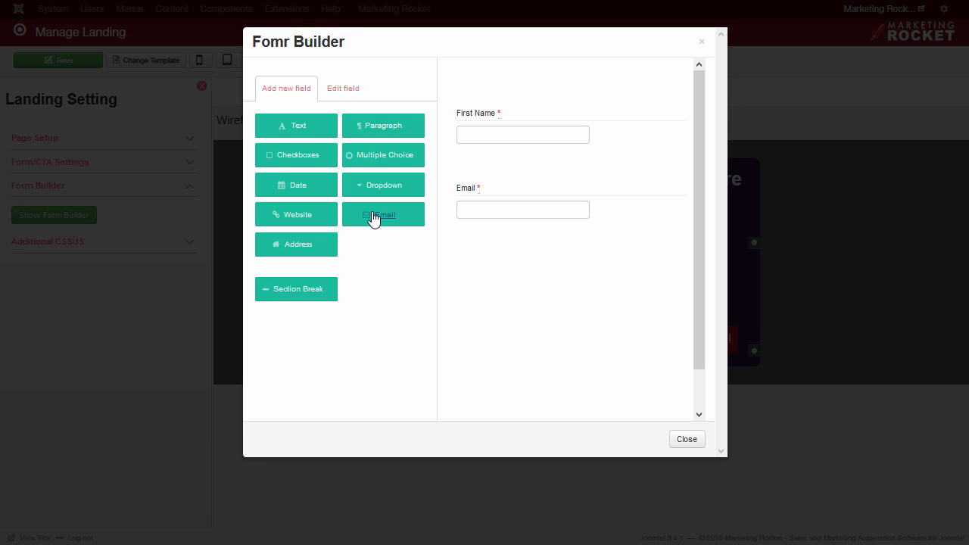
drag(373, 217, 530, 258)
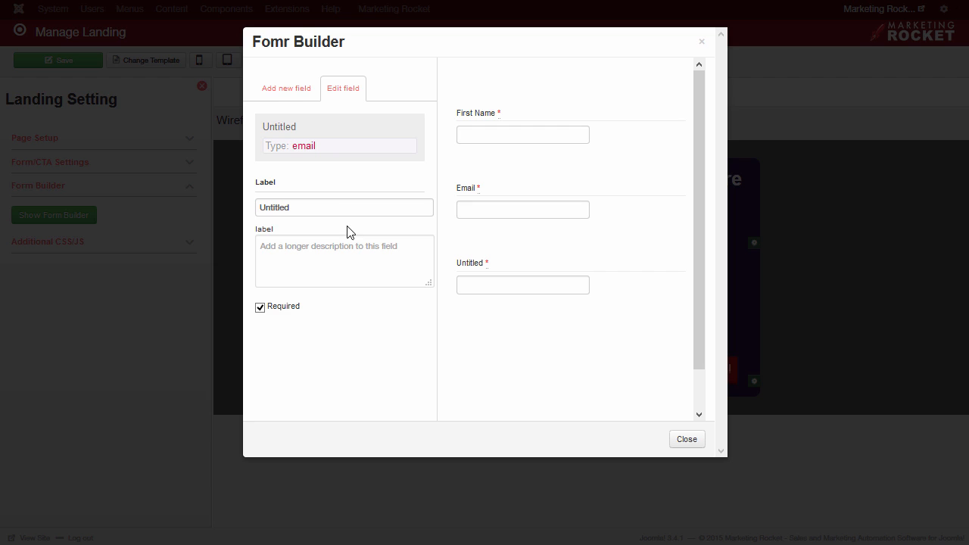
click(286, 88)
click(286, 216)
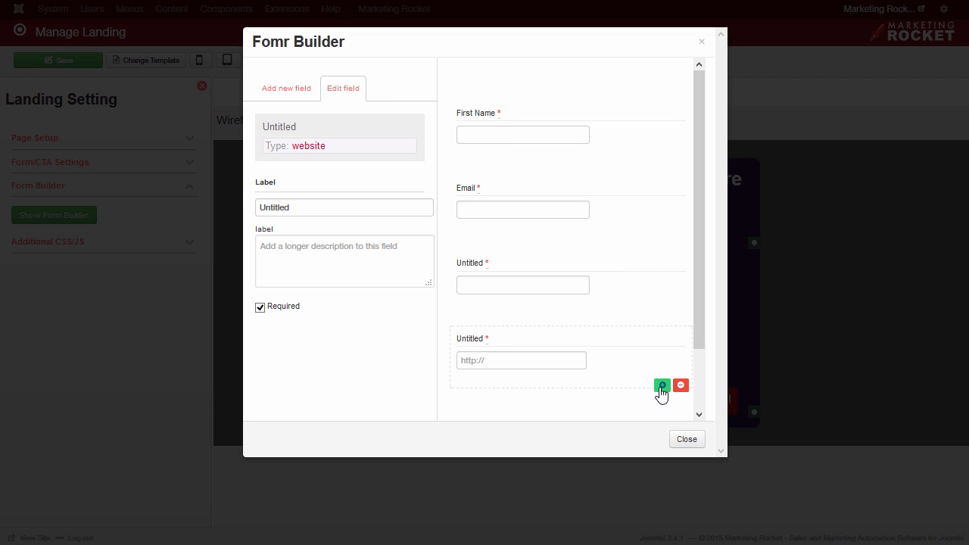
Duplicate the website field as Untitled Copy, remove the extra untitled fields and close the builder.
click(663, 386)
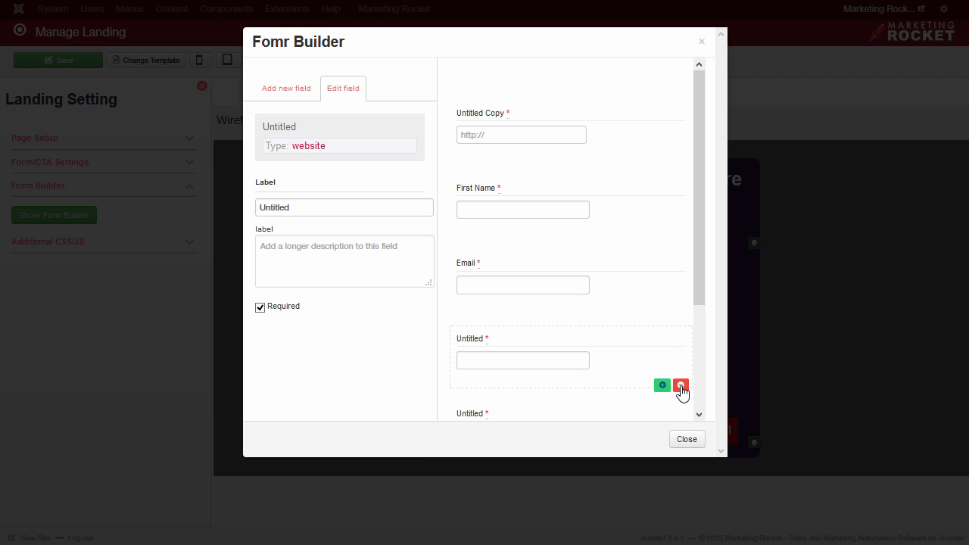
click(681, 387)
click(686, 440)
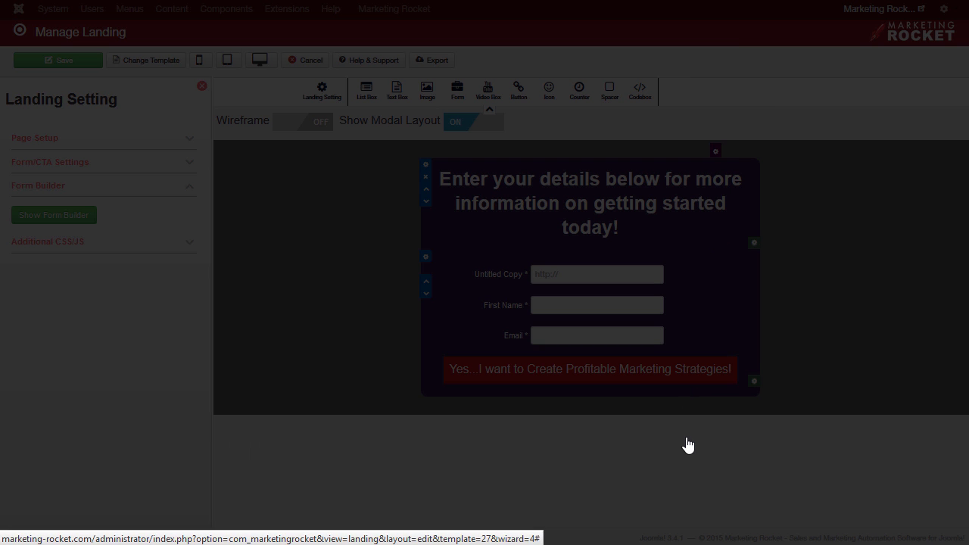
Turn off modal layout, hide the settings panel and move the icon and order button beside the testimonial.
click(477, 123)
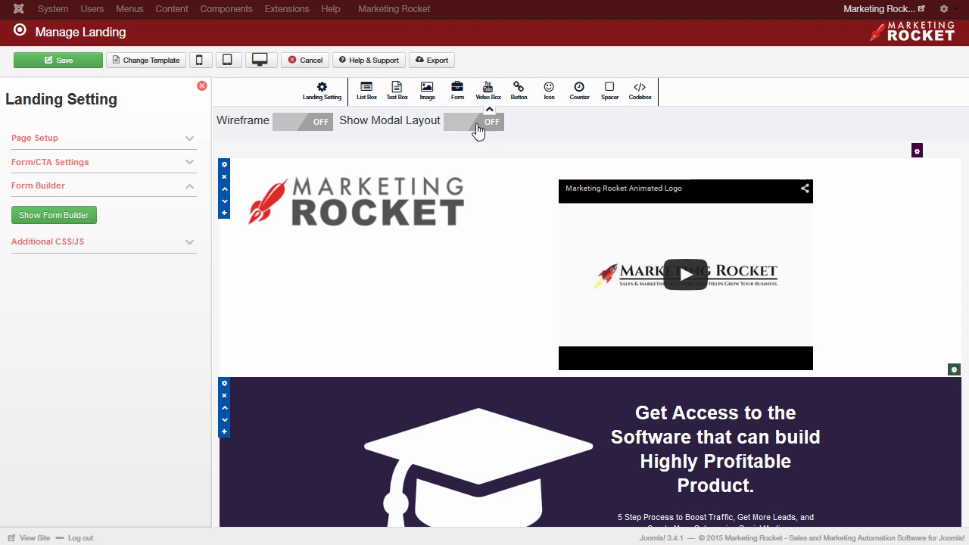
scroll(553, 243, down, 10)
scroll(554, 243, down, 5)
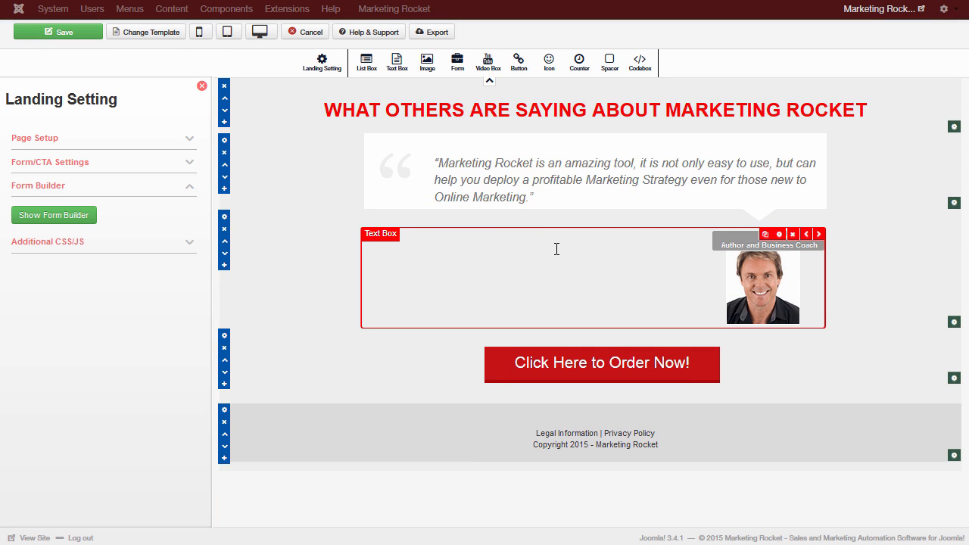
scroll(554, 245, up, 5)
scroll(554, 246, up, 10)
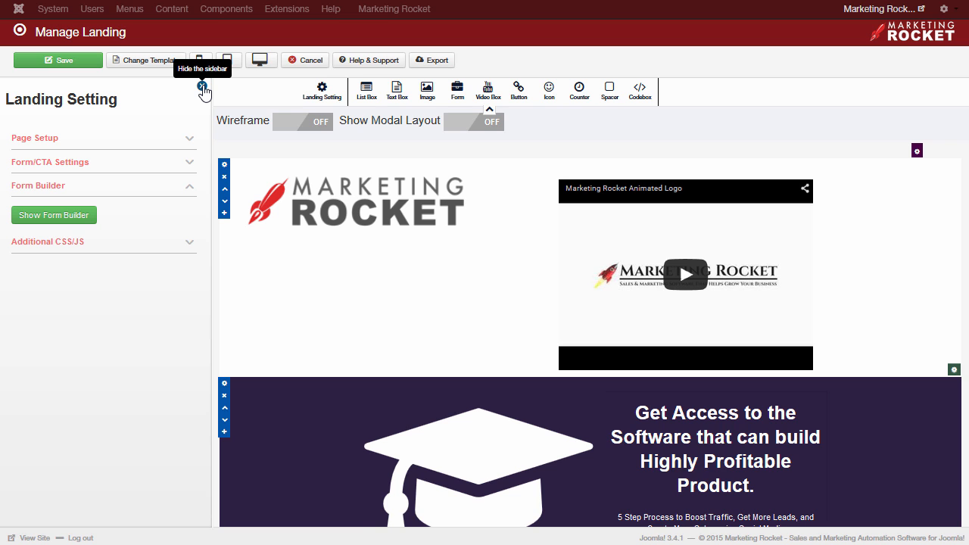
click(203, 90)
mouse_move(549, 91)
mouse_down()
mouse_move(446, 231)
mouse_move(518, 97)
mouse_up()
scroll(542, 226, down, 5)
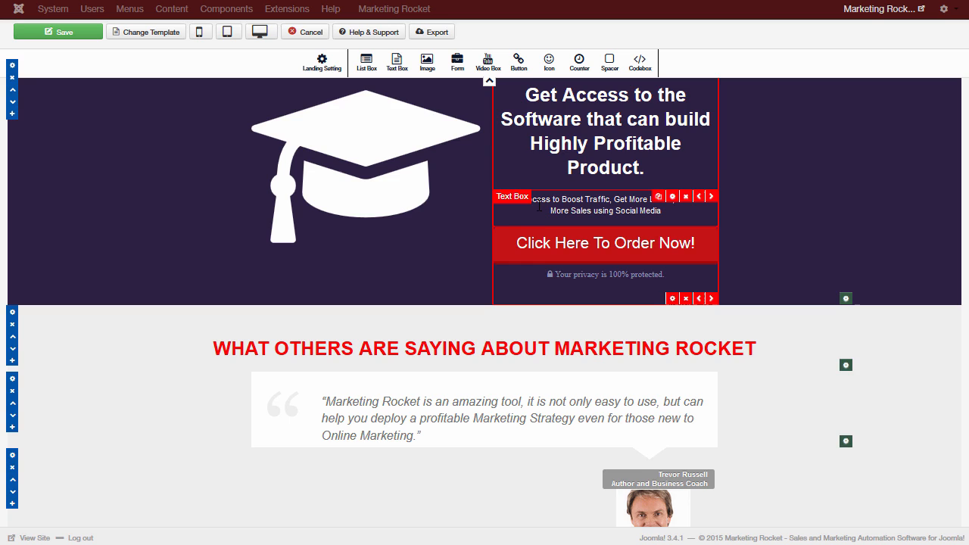
scroll(542, 226, down, 5)
scroll(542, 225, down, 5)
drag(523, 299, 496, 134)
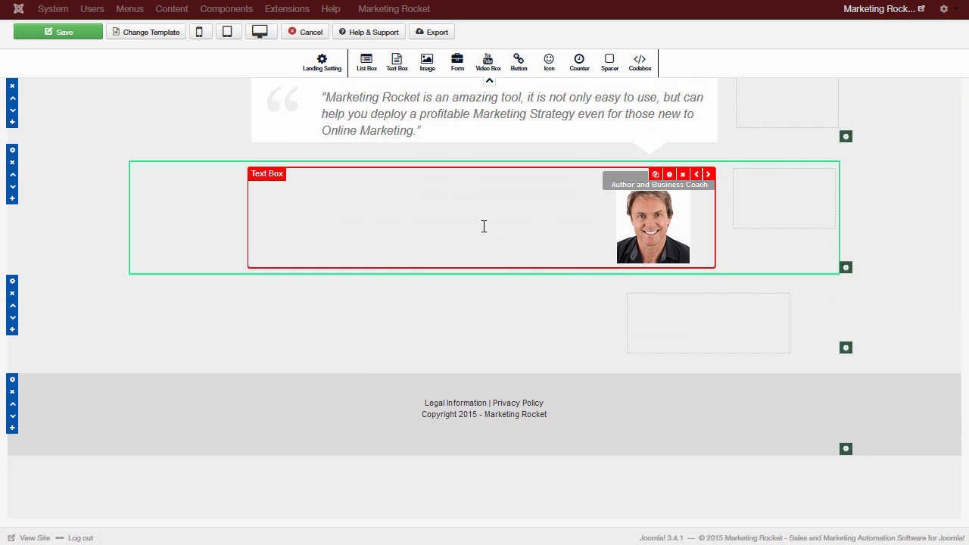
scroll(496, 228, up, 3)
scroll(496, 228, up, 3)
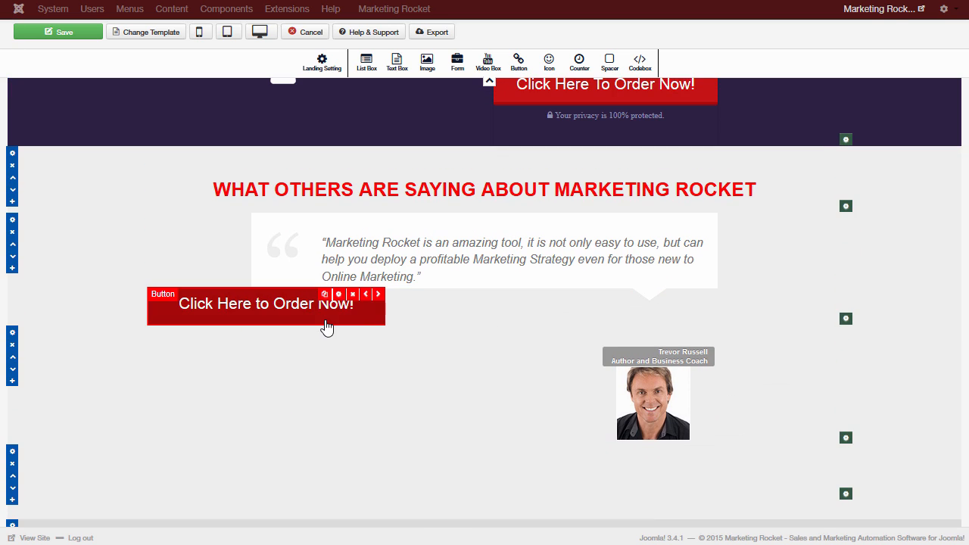
scroll(515, 318, up, 5)
scroll(514, 319, up, 5)
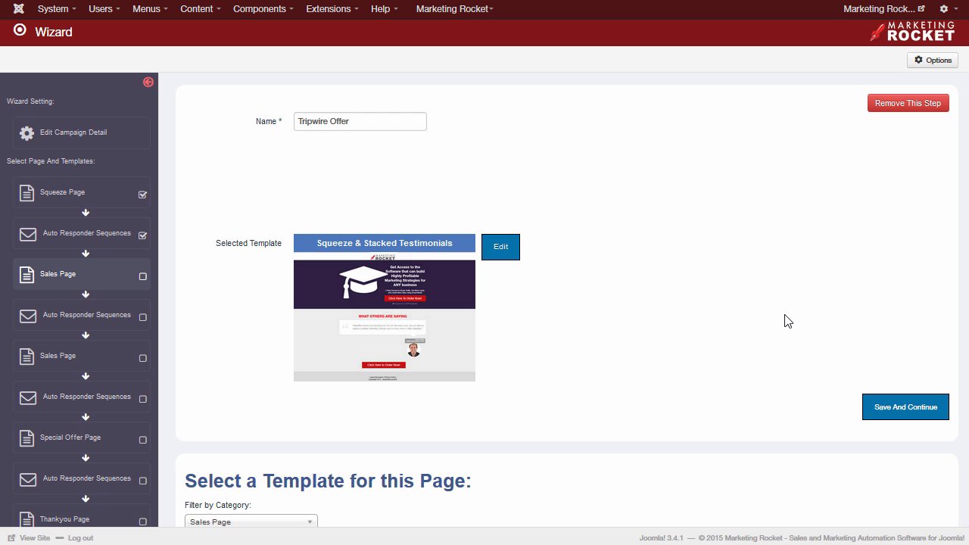
Save the Tripwire Offer, its email sequence and the Core Offer page, filling the sender email.
click(905, 407)
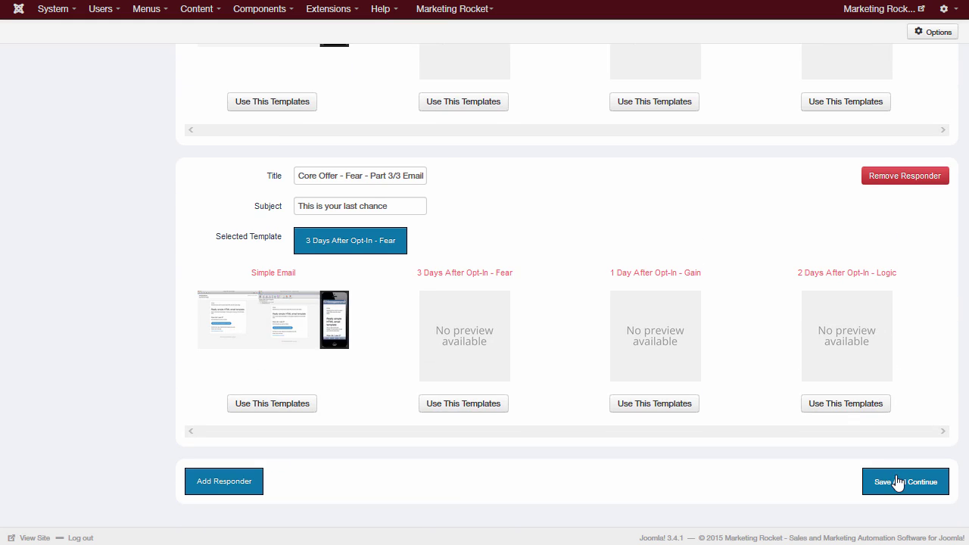
click(898, 482)
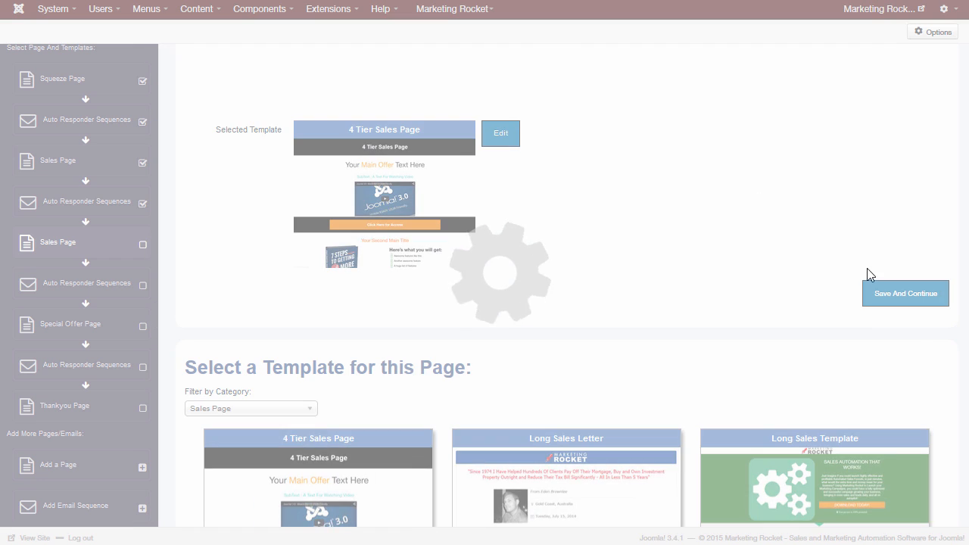
scroll(811, 299, down, 5)
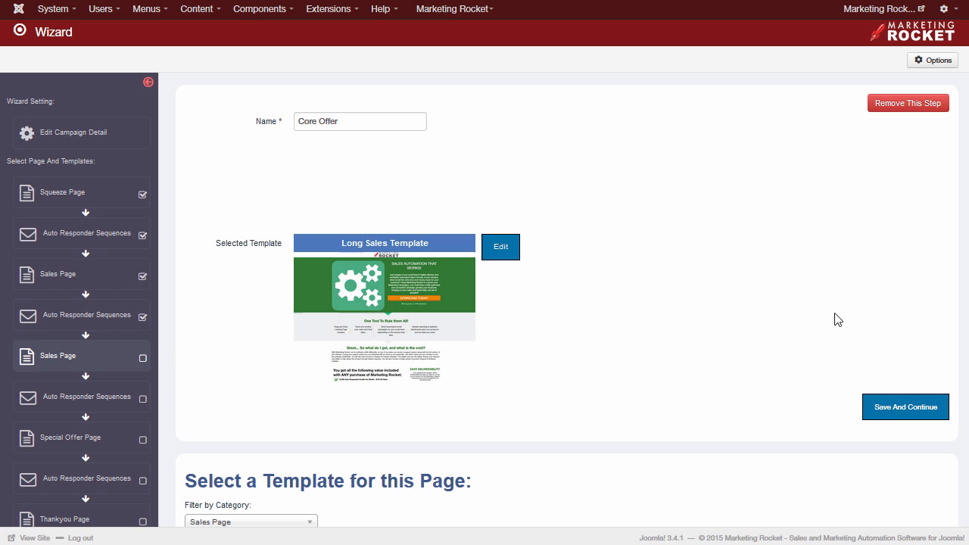
click(898, 414)
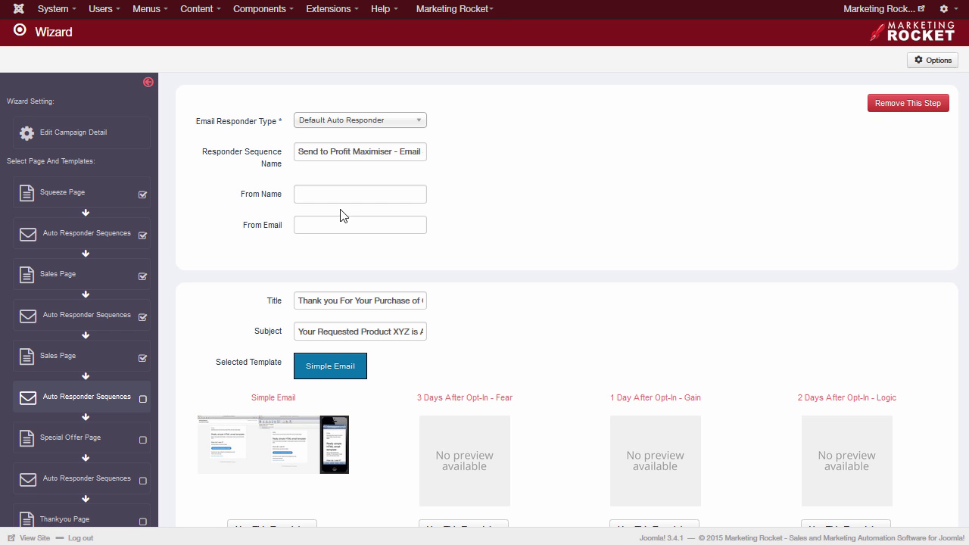
click(360, 225)
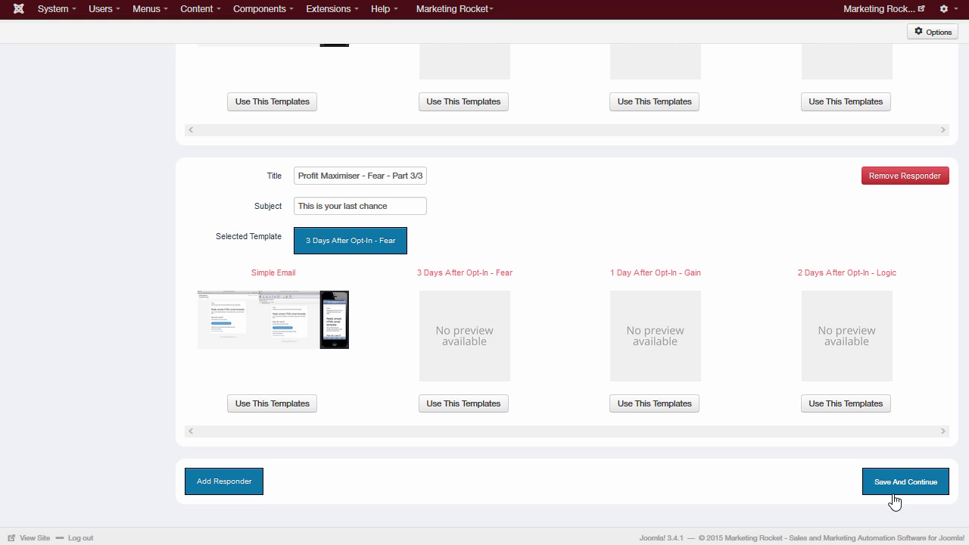
click(905, 481)
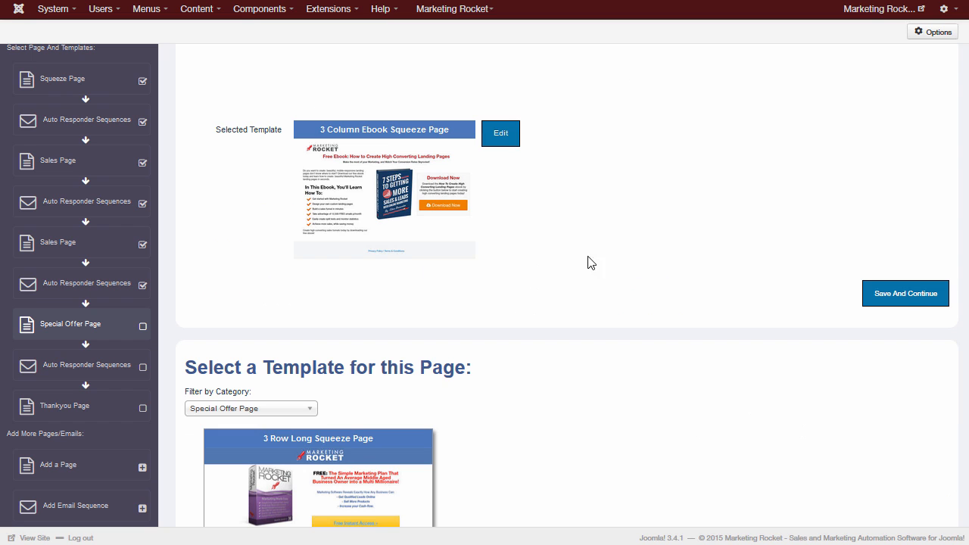
Save the Special Offer page and its email sequence with sender details, then finish the wizard.
click(905, 293)
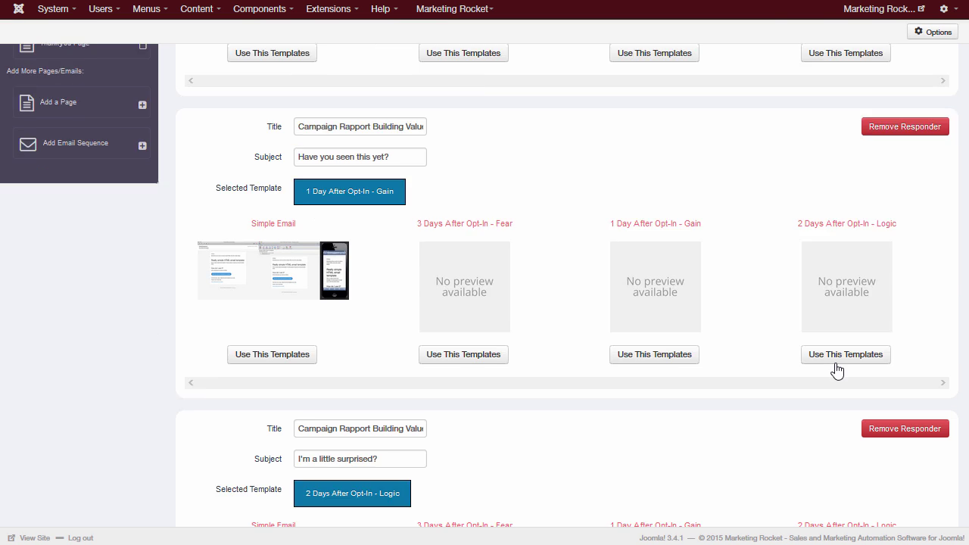
click(331, 80)
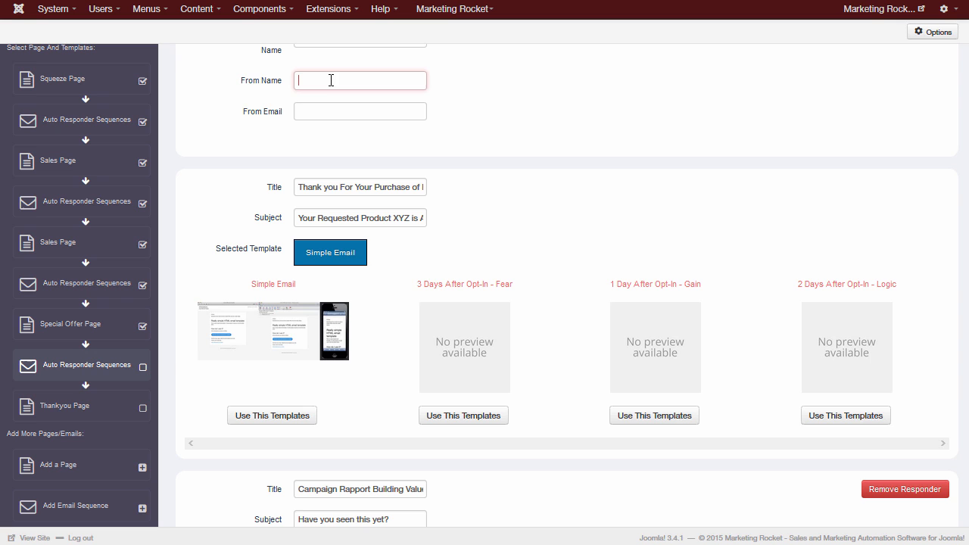
click(359, 111)
scroll(575, 303, down, 10)
click(906, 482)
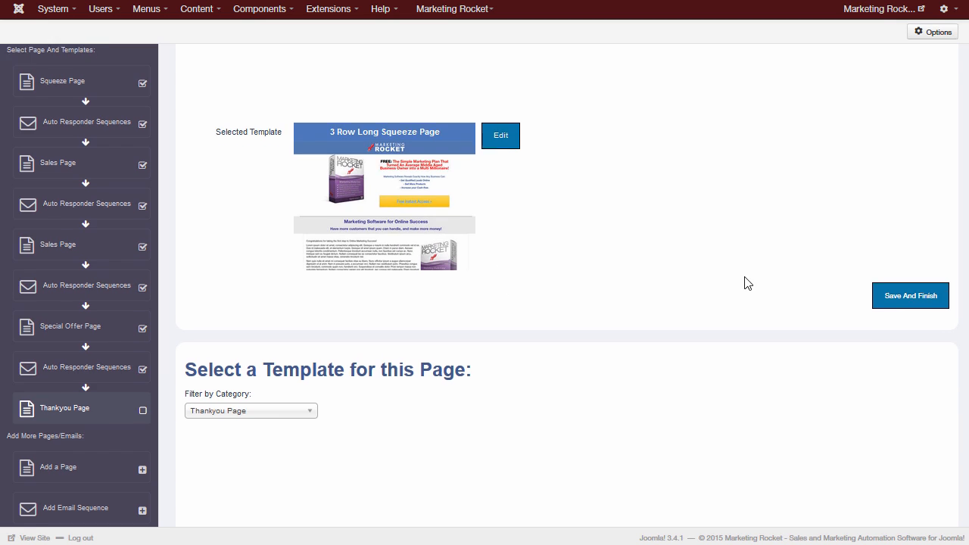
click(910, 295)
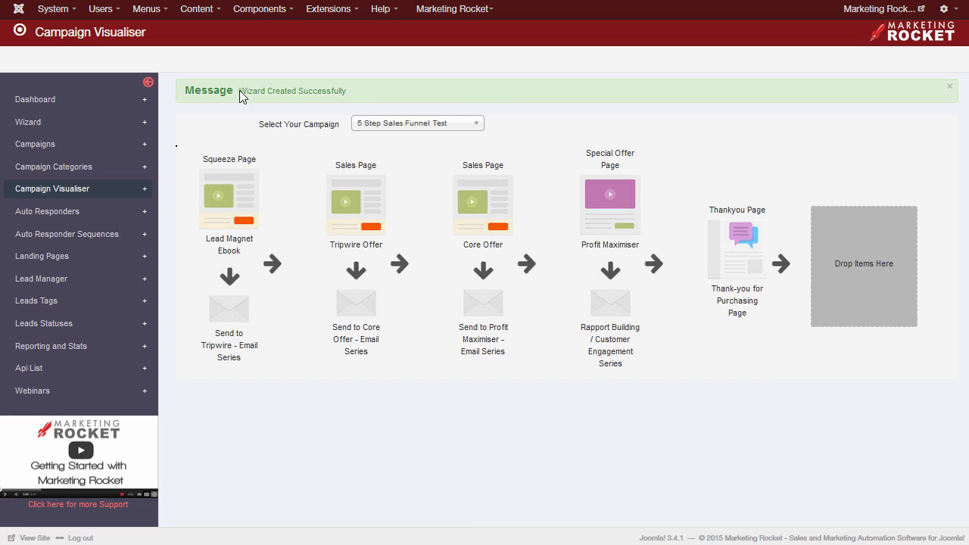
Note the Wizard Created Successfully message, then go to the Landing Pages list.
drag(348, 91, 244, 89)
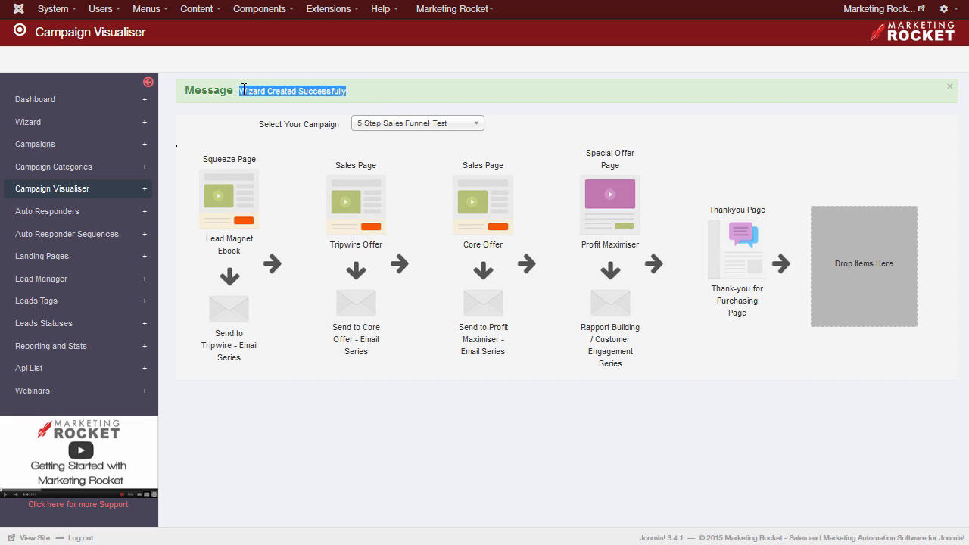
click(390, 91)
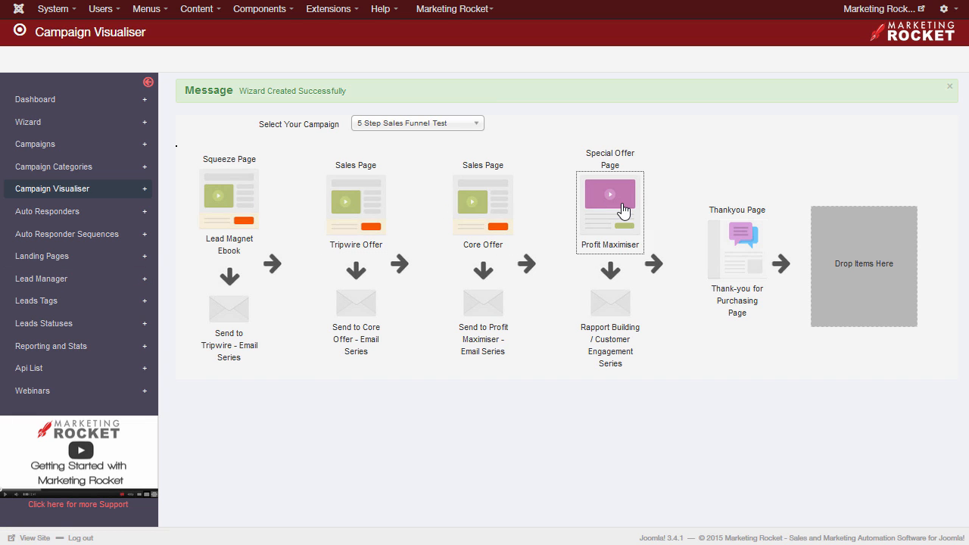
click(61, 261)
scroll(369, 303, down, 1)
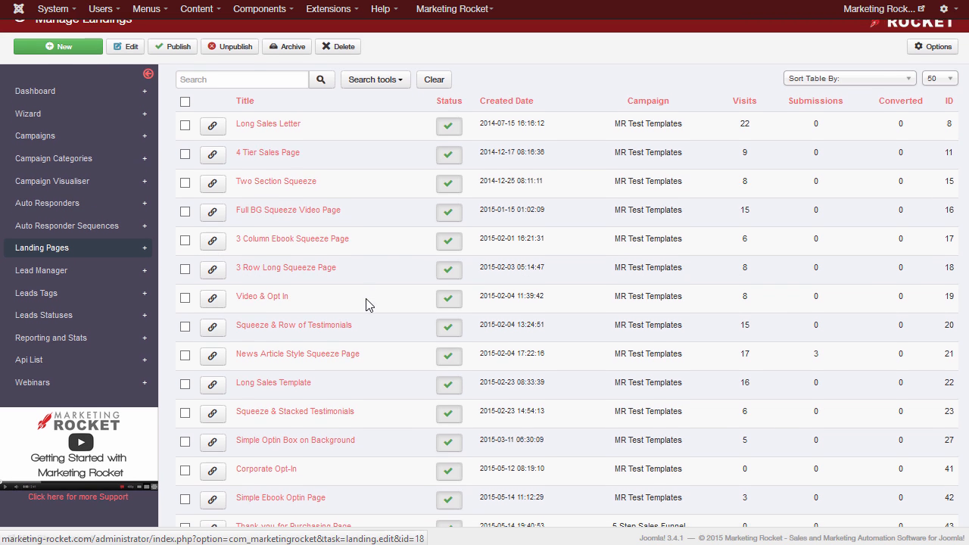
scroll(369, 303, down, 5)
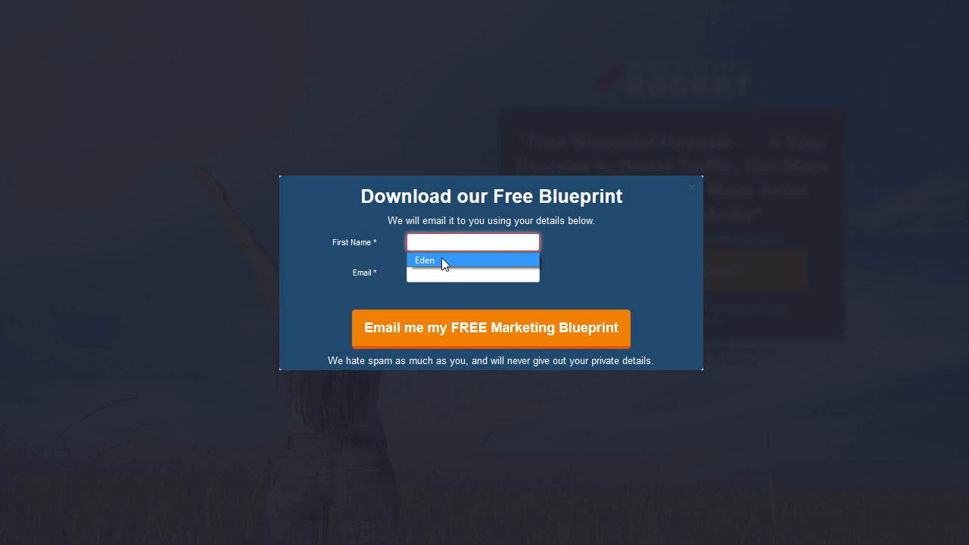
Fill the Download our Free Blueprint form's First Name and Email from saved suggestions.
click(442, 259)
click(438, 275)
click(438, 292)
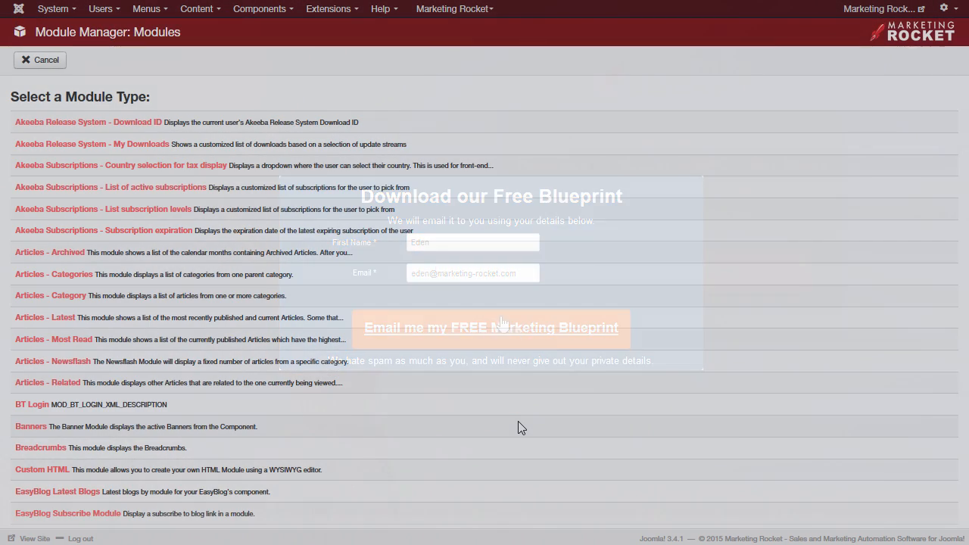
scroll(520, 425, down, 2)
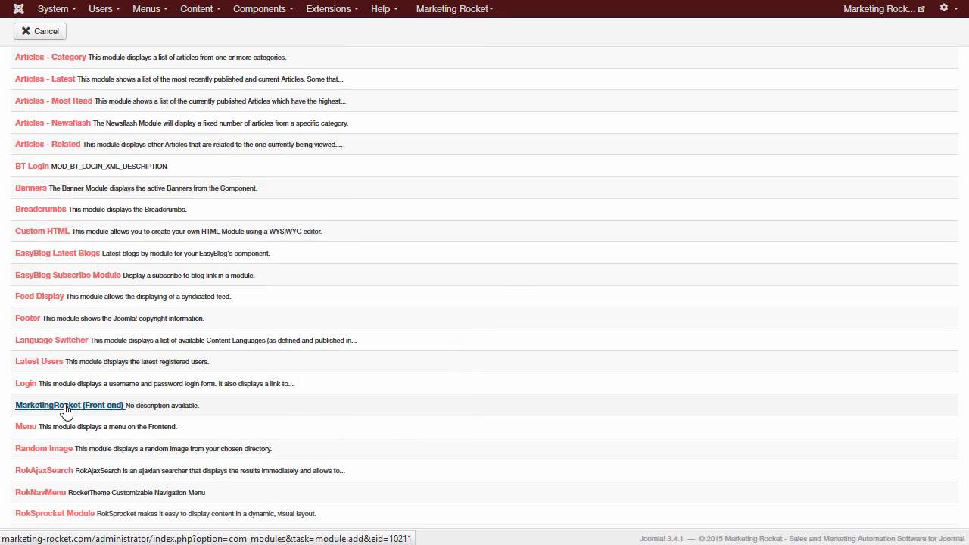
Create a MarketingRocket (Front end) module set to Lead Magnet Ebook and #MR_auBlaJ - Download Now!, starting its title.
click(67, 409)
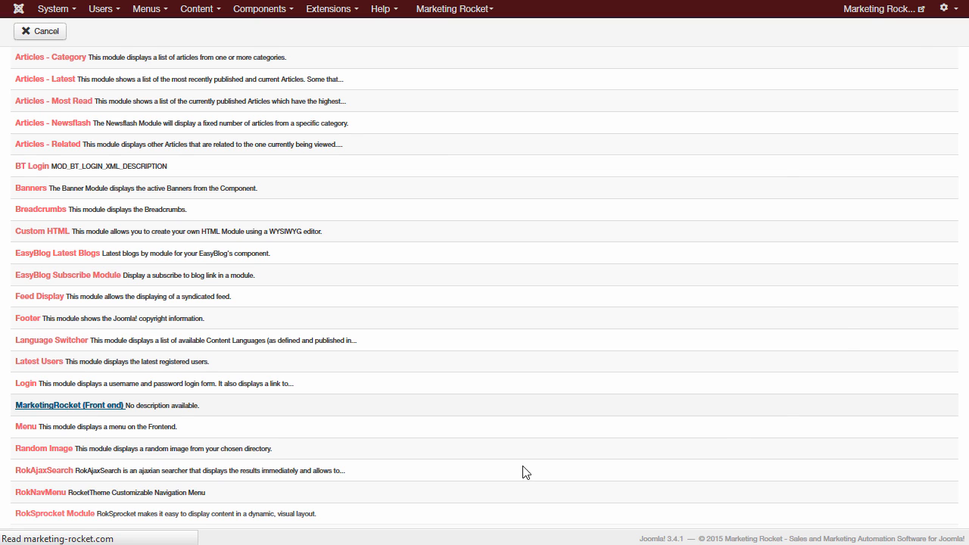
click(169, 210)
text(eb)
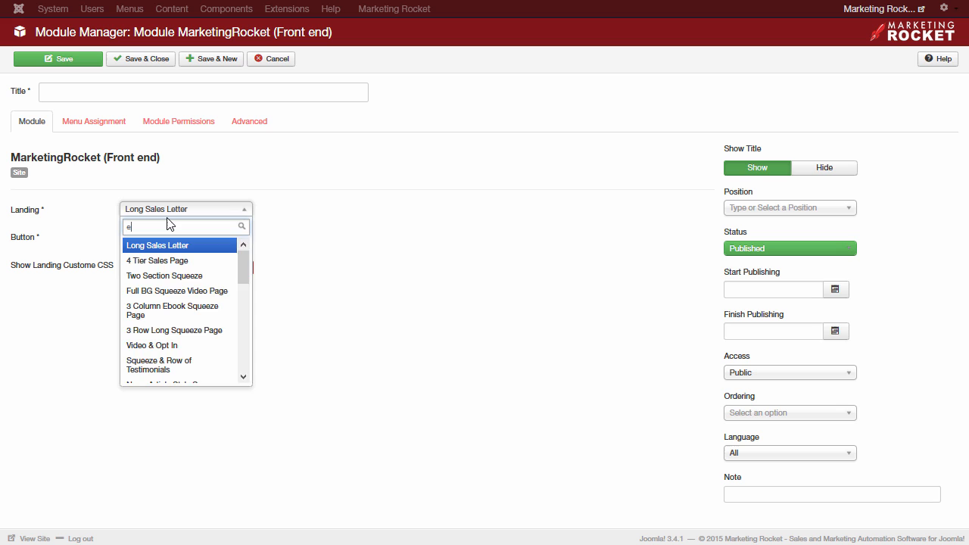
click(165, 275)
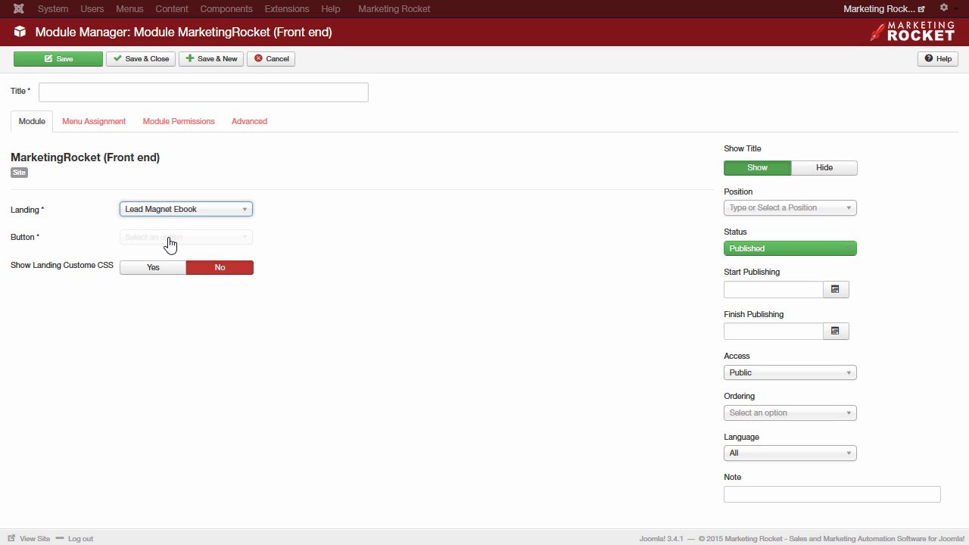
click(170, 237)
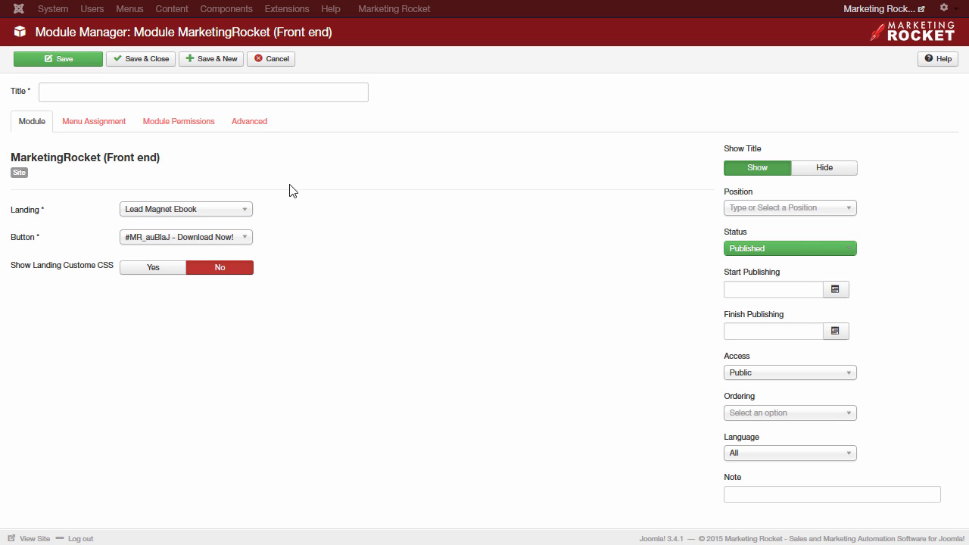
click(220, 90)
text(Call to A)
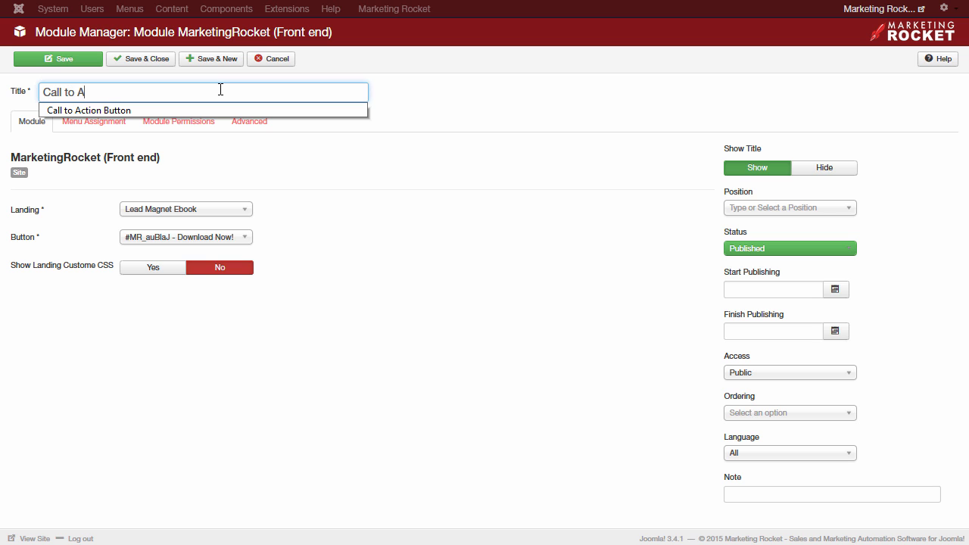